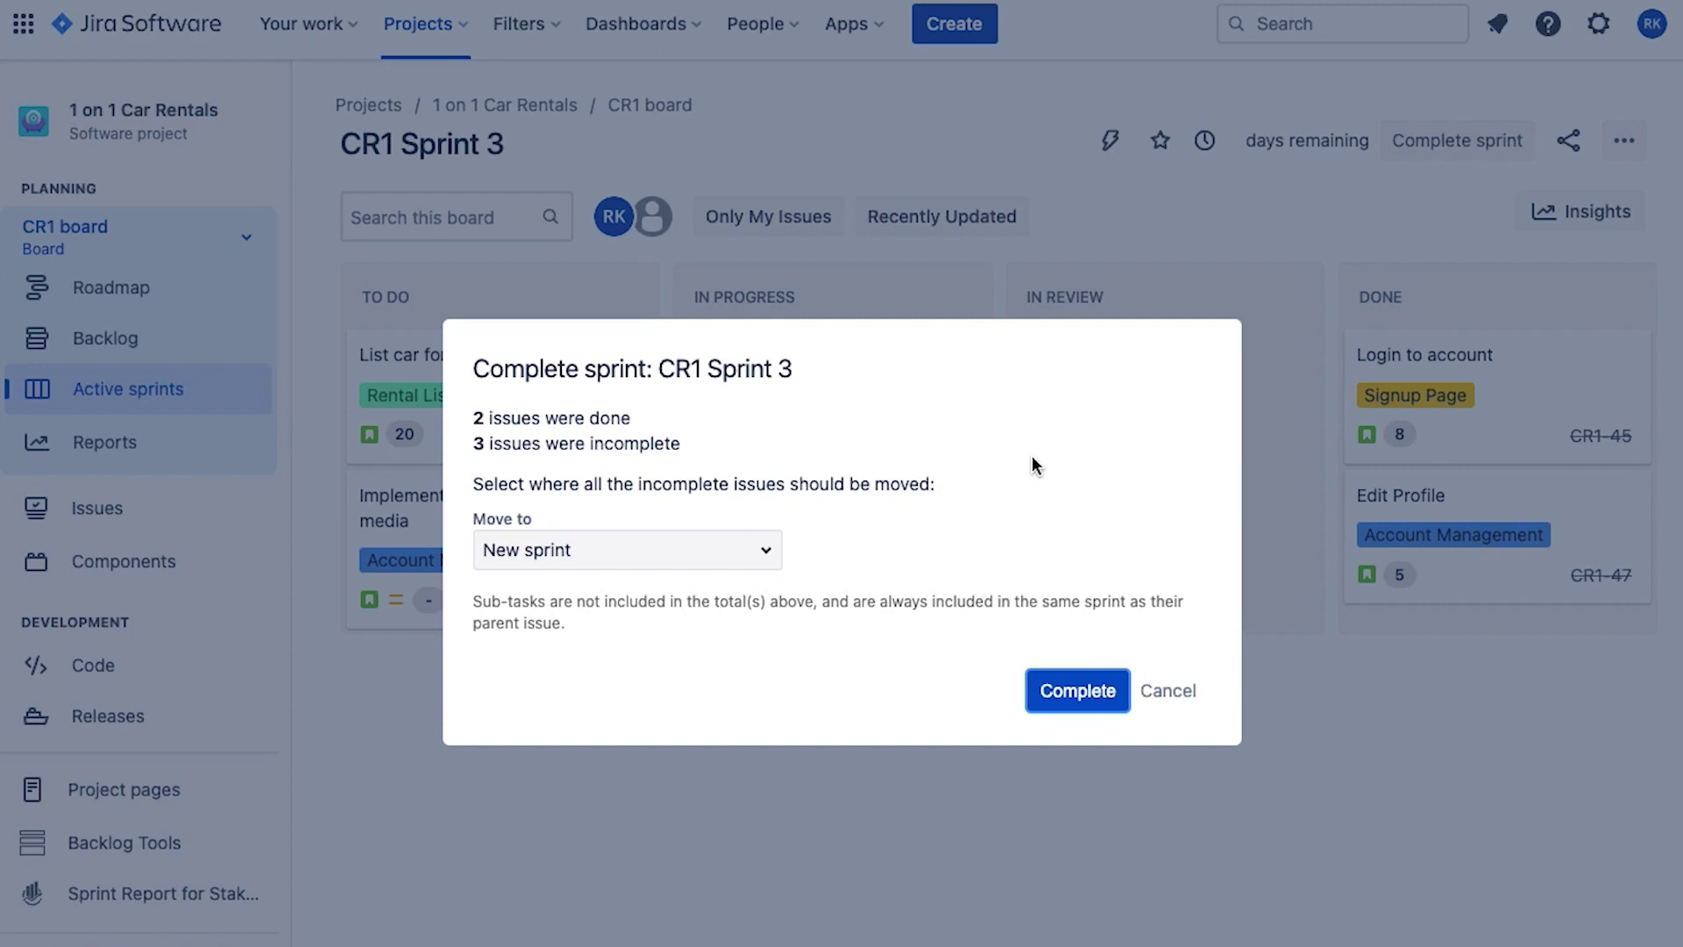
Complete CR1 Sprint 3, moving all the incomplete issues to the Backlog.
left_click(758, 552)
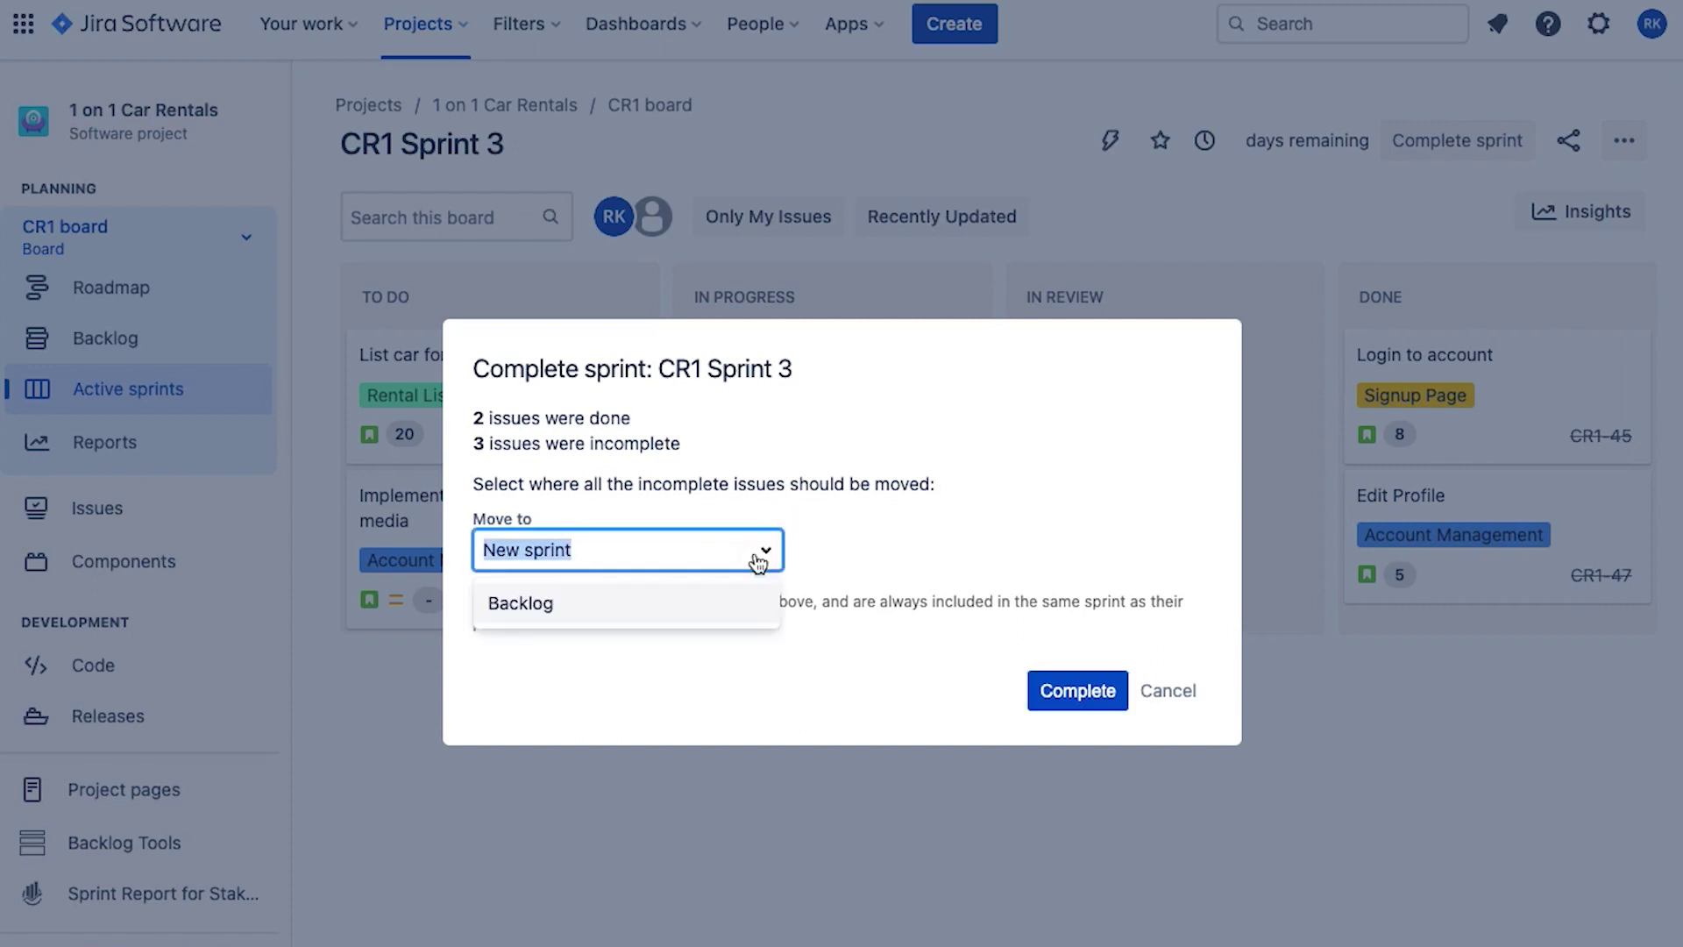
left_click(633, 612)
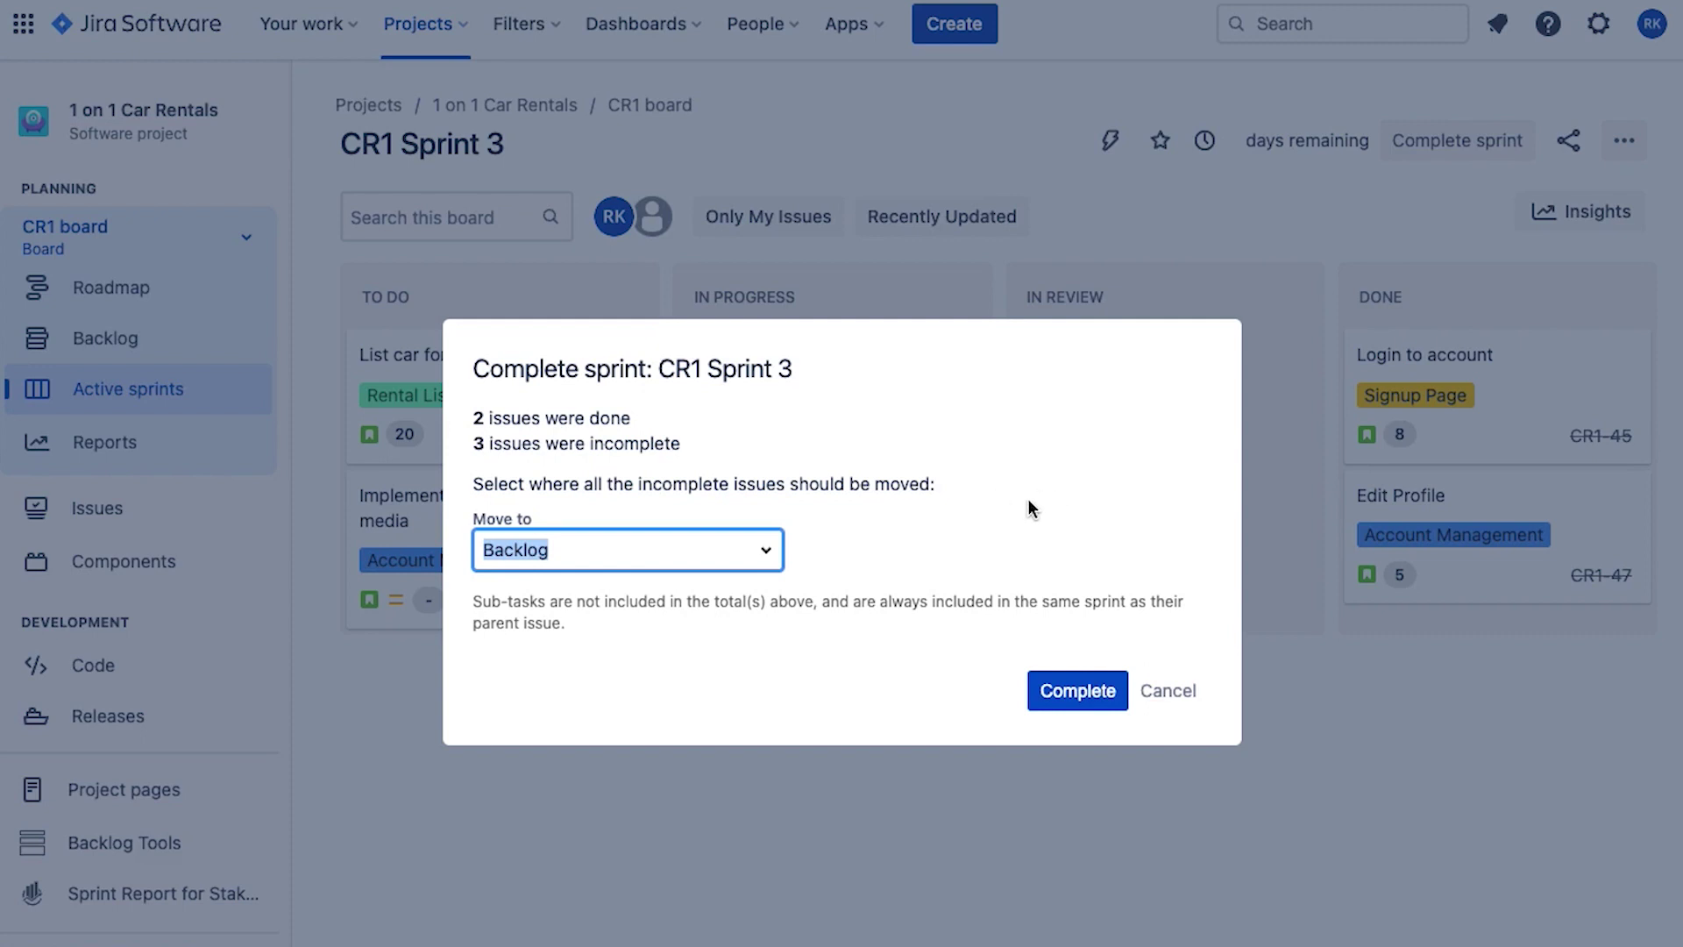
left_click(1071, 693)
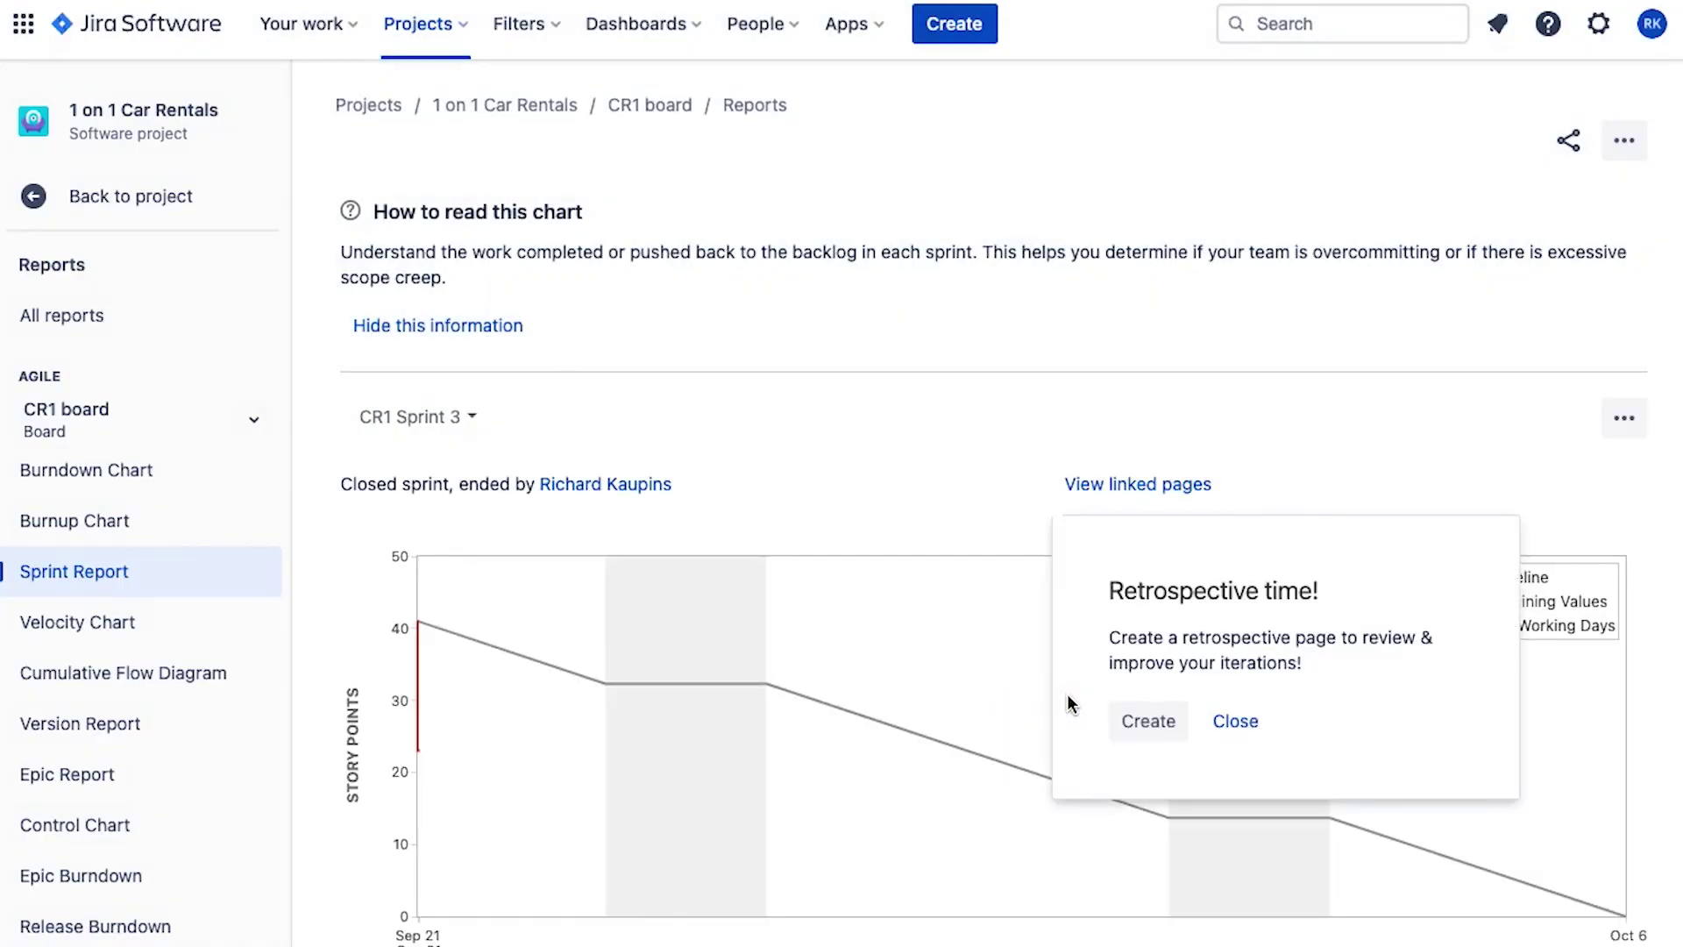
Examine the CR1 Sprint 3 report, covering its story points chart and the completed, not completed and removed issues.
scroll(1068, 695, "down", 1)
scroll(1066, 693, "up", 1)
scroll(768, 636, "down", 1)
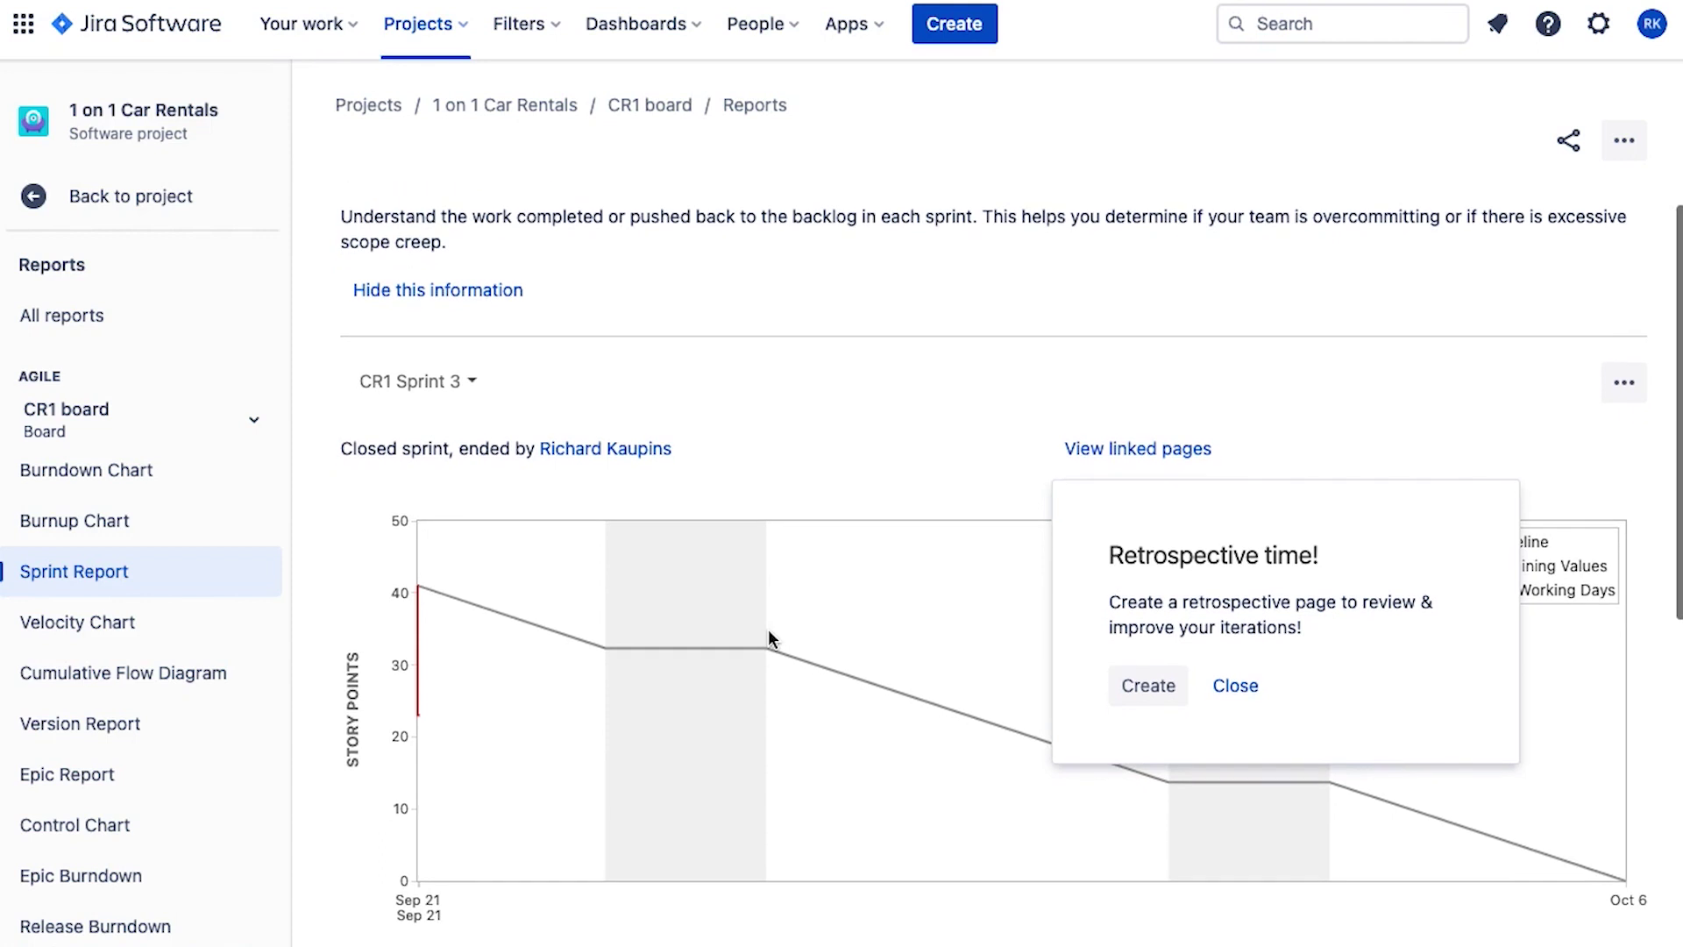
scroll(768, 636, "down", 2)
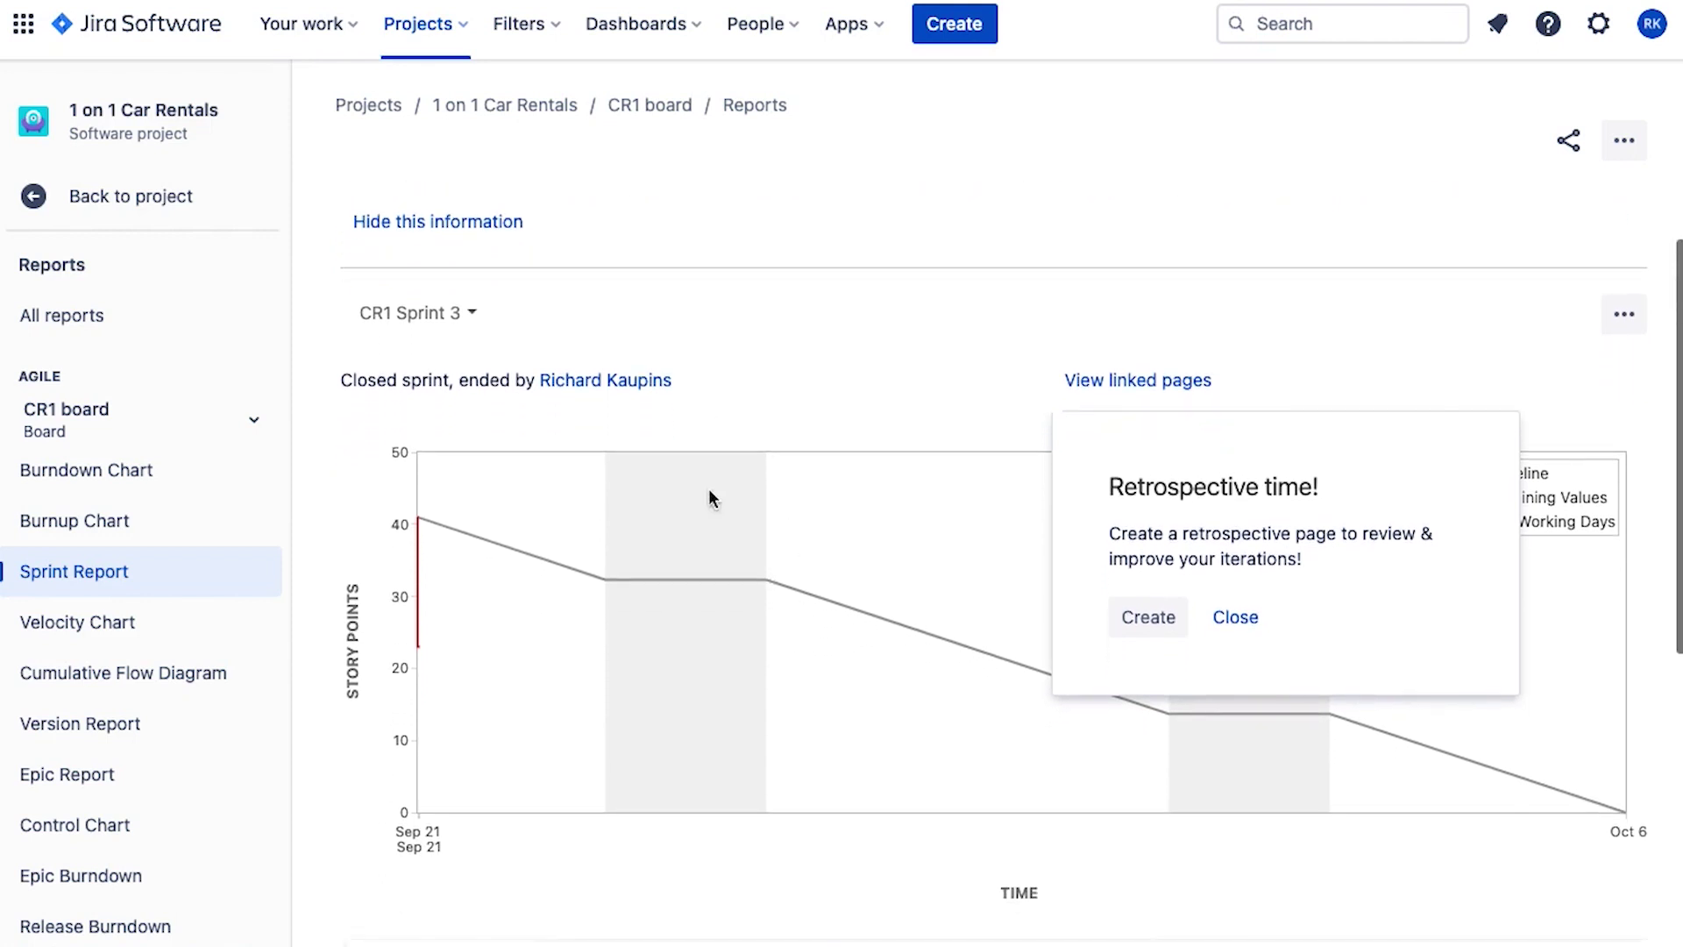
scroll(645, 631, "down", 3)
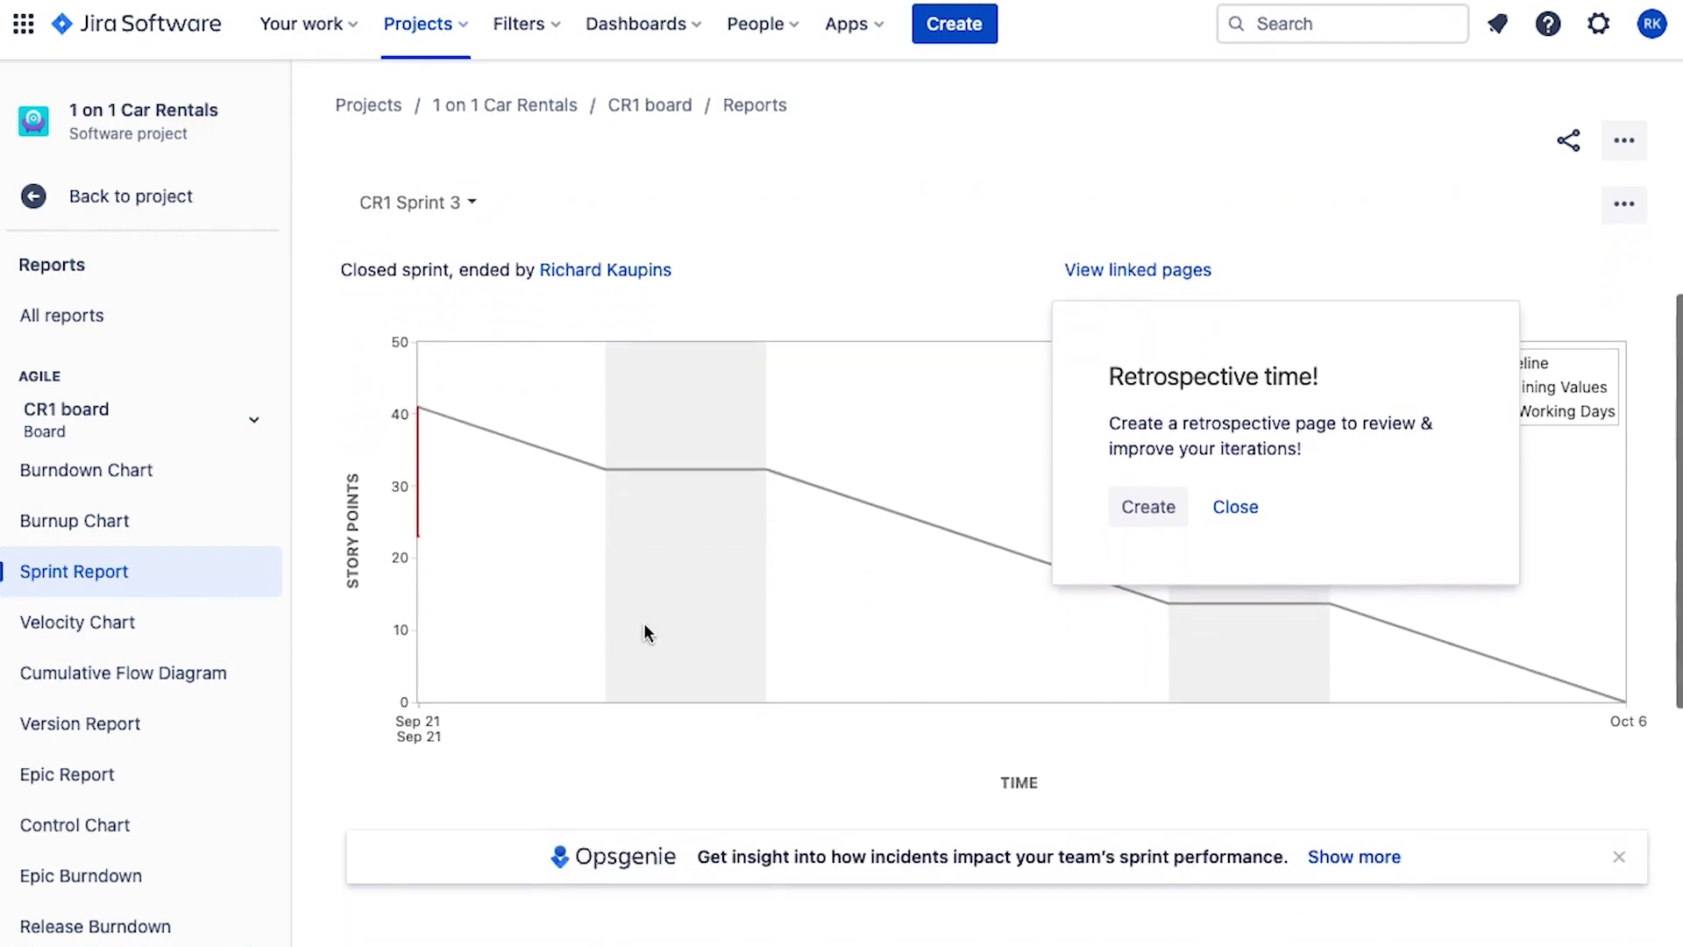
scroll(643, 626, "down", 10)
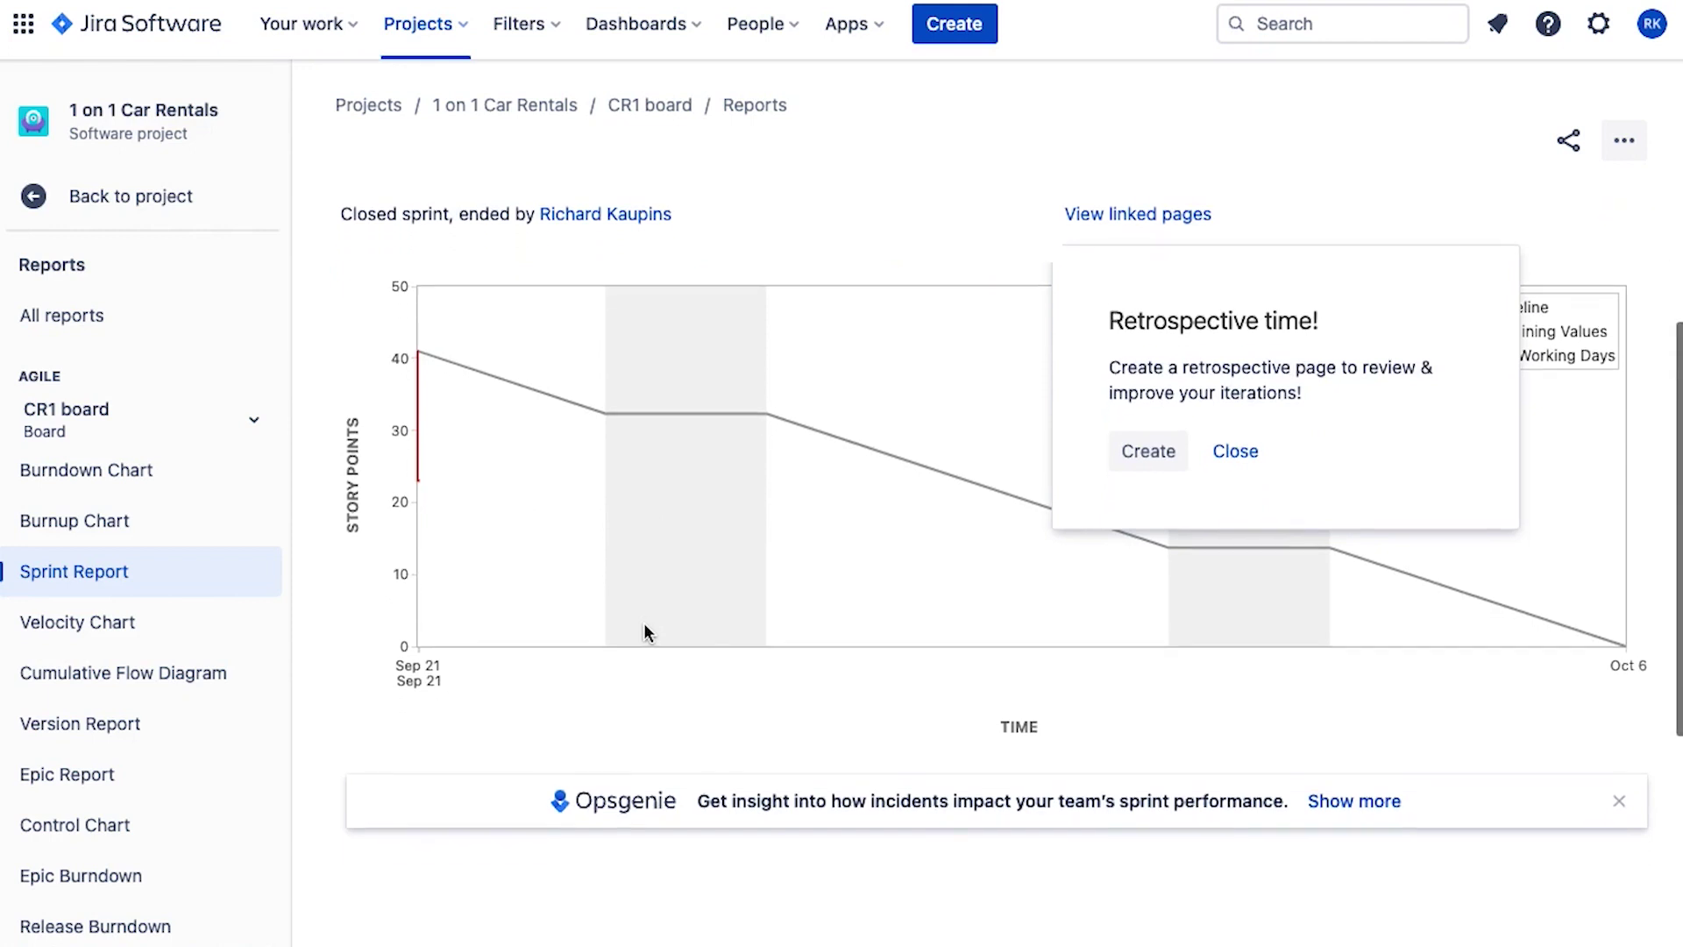
scroll(646, 633, "down", 5)
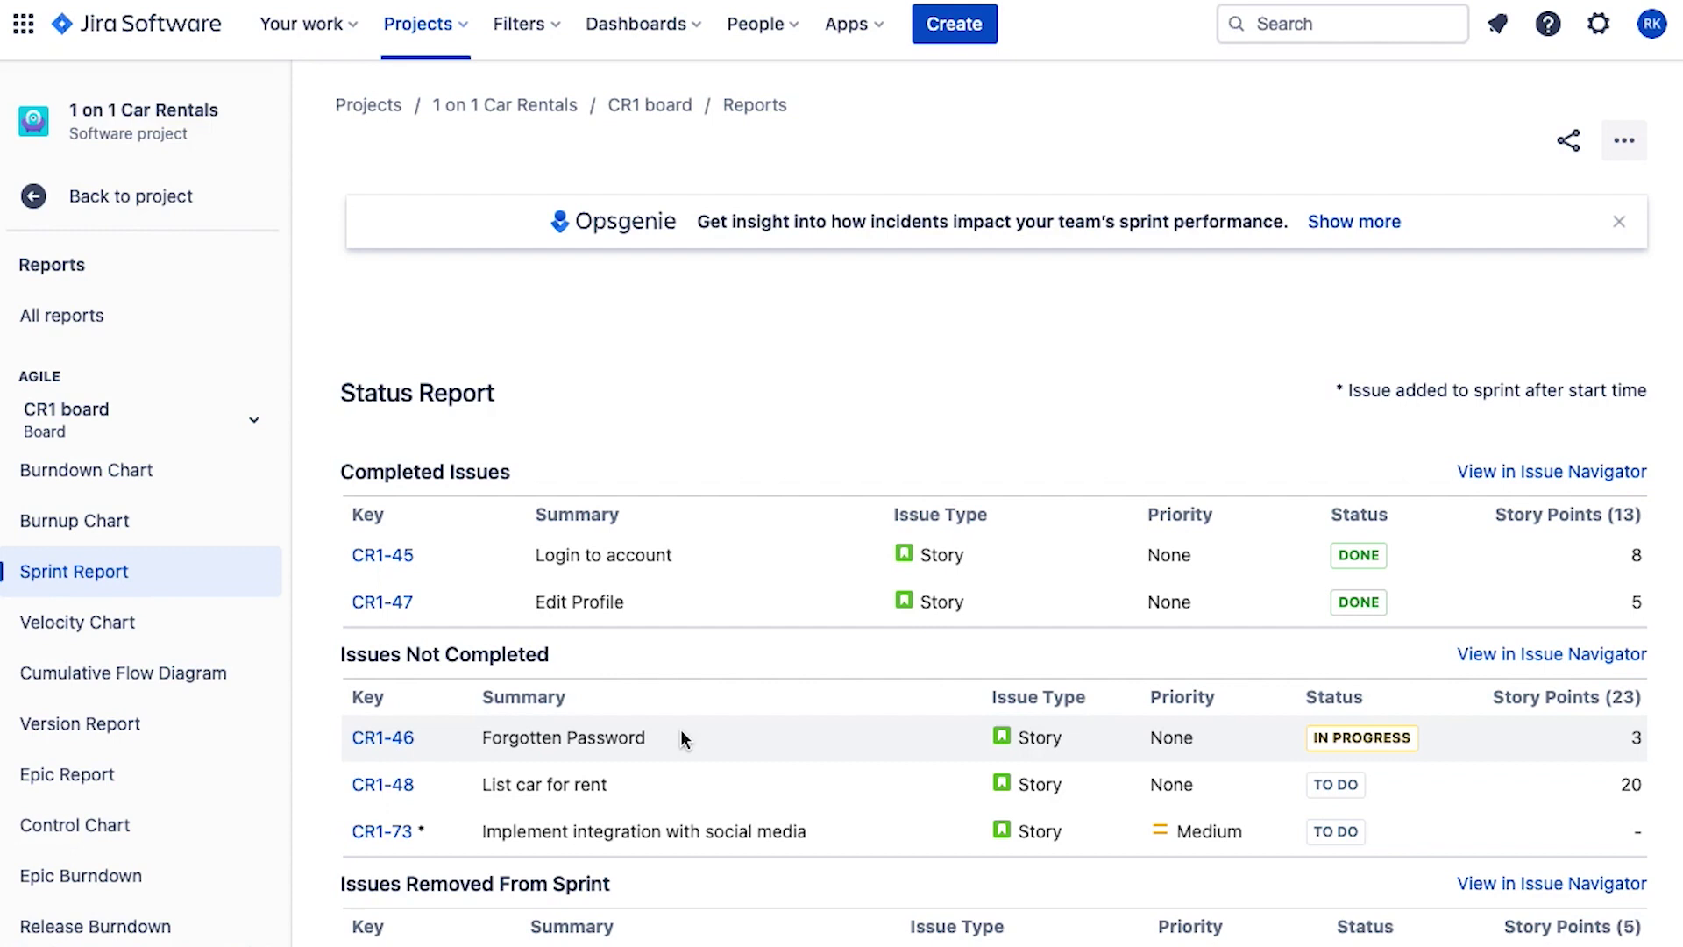
scroll(667, 762, "down", 1)
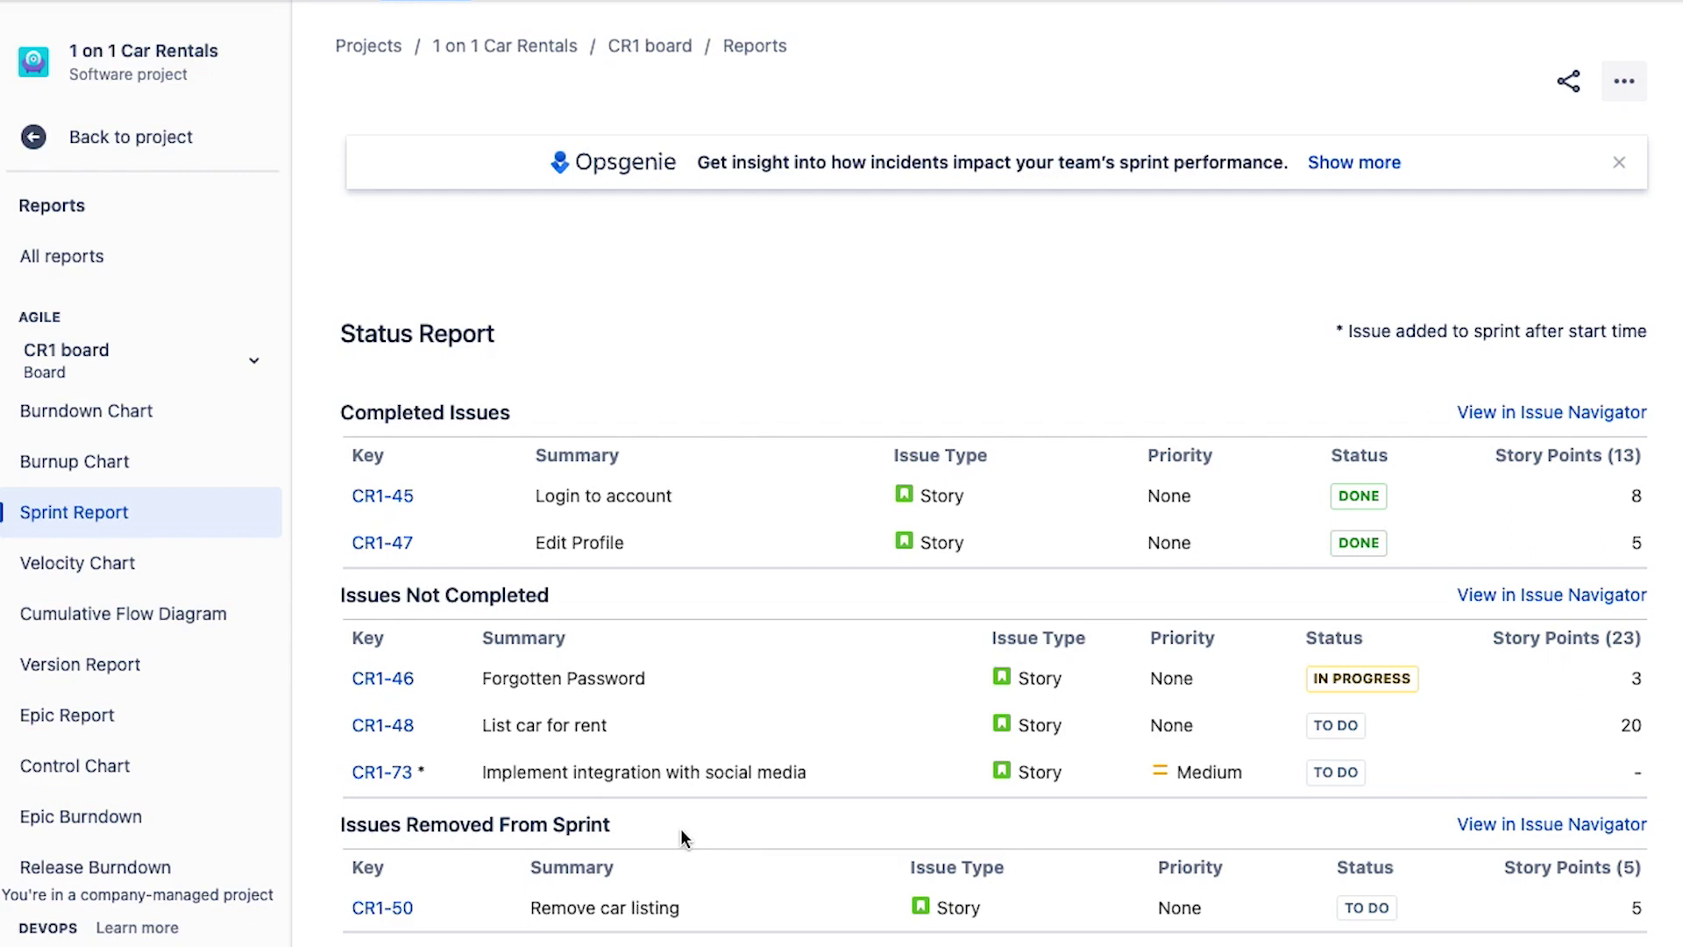
scroll(681, 829, "up", 1)
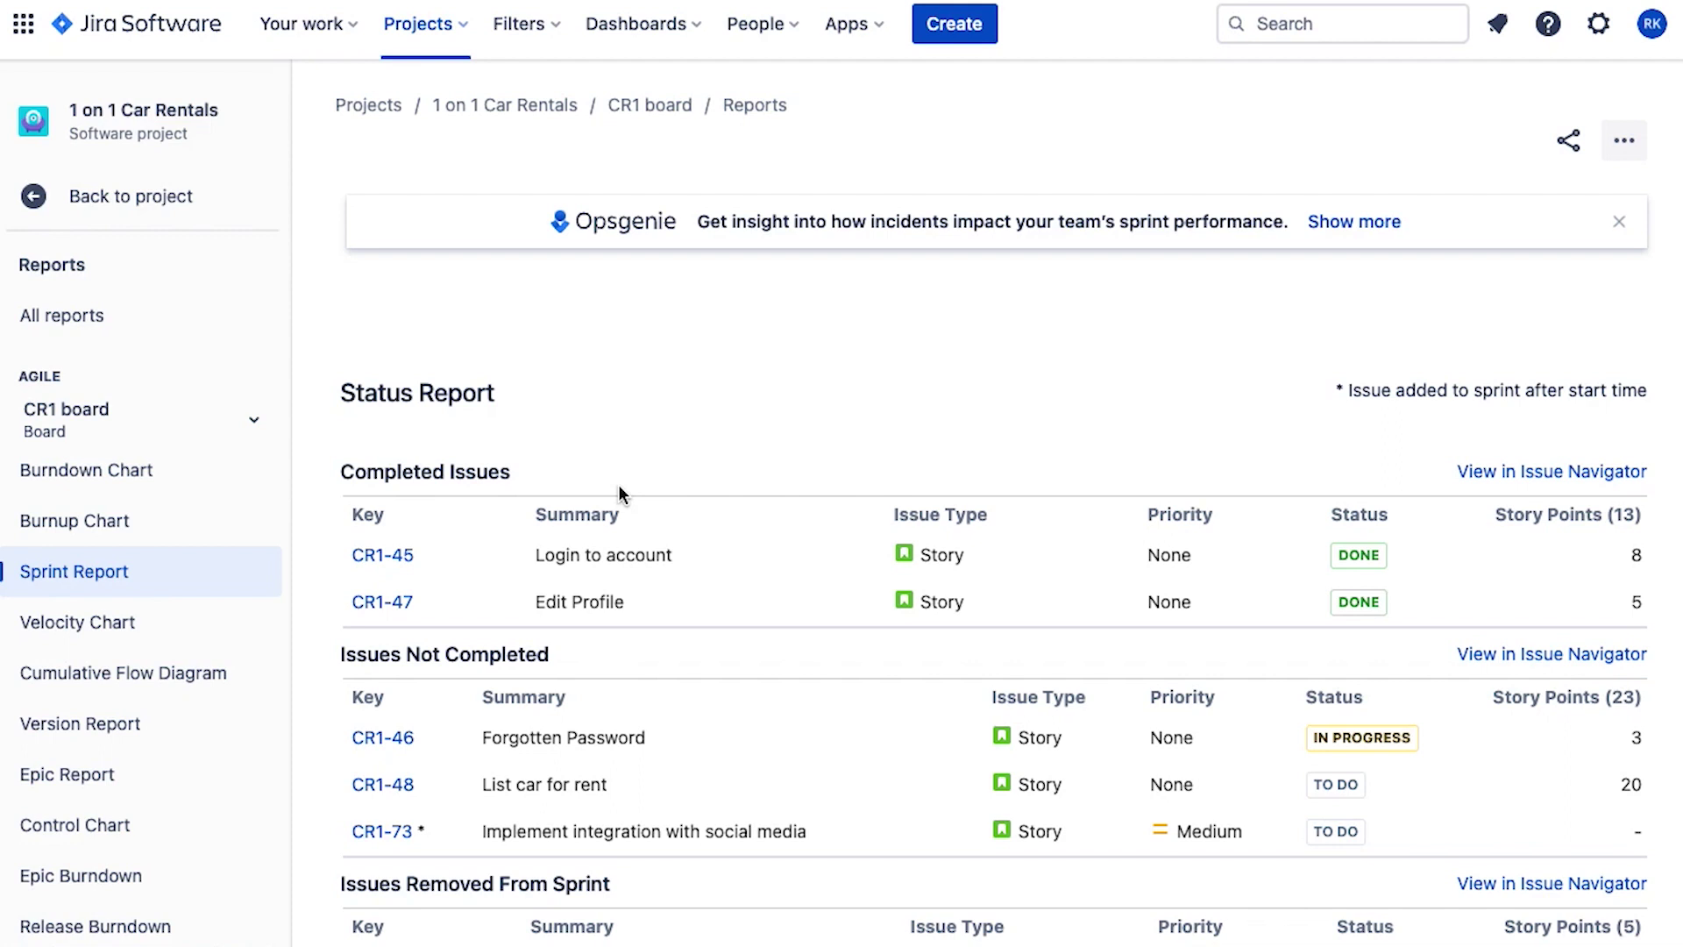
scroll(608, 407, "up", 1)
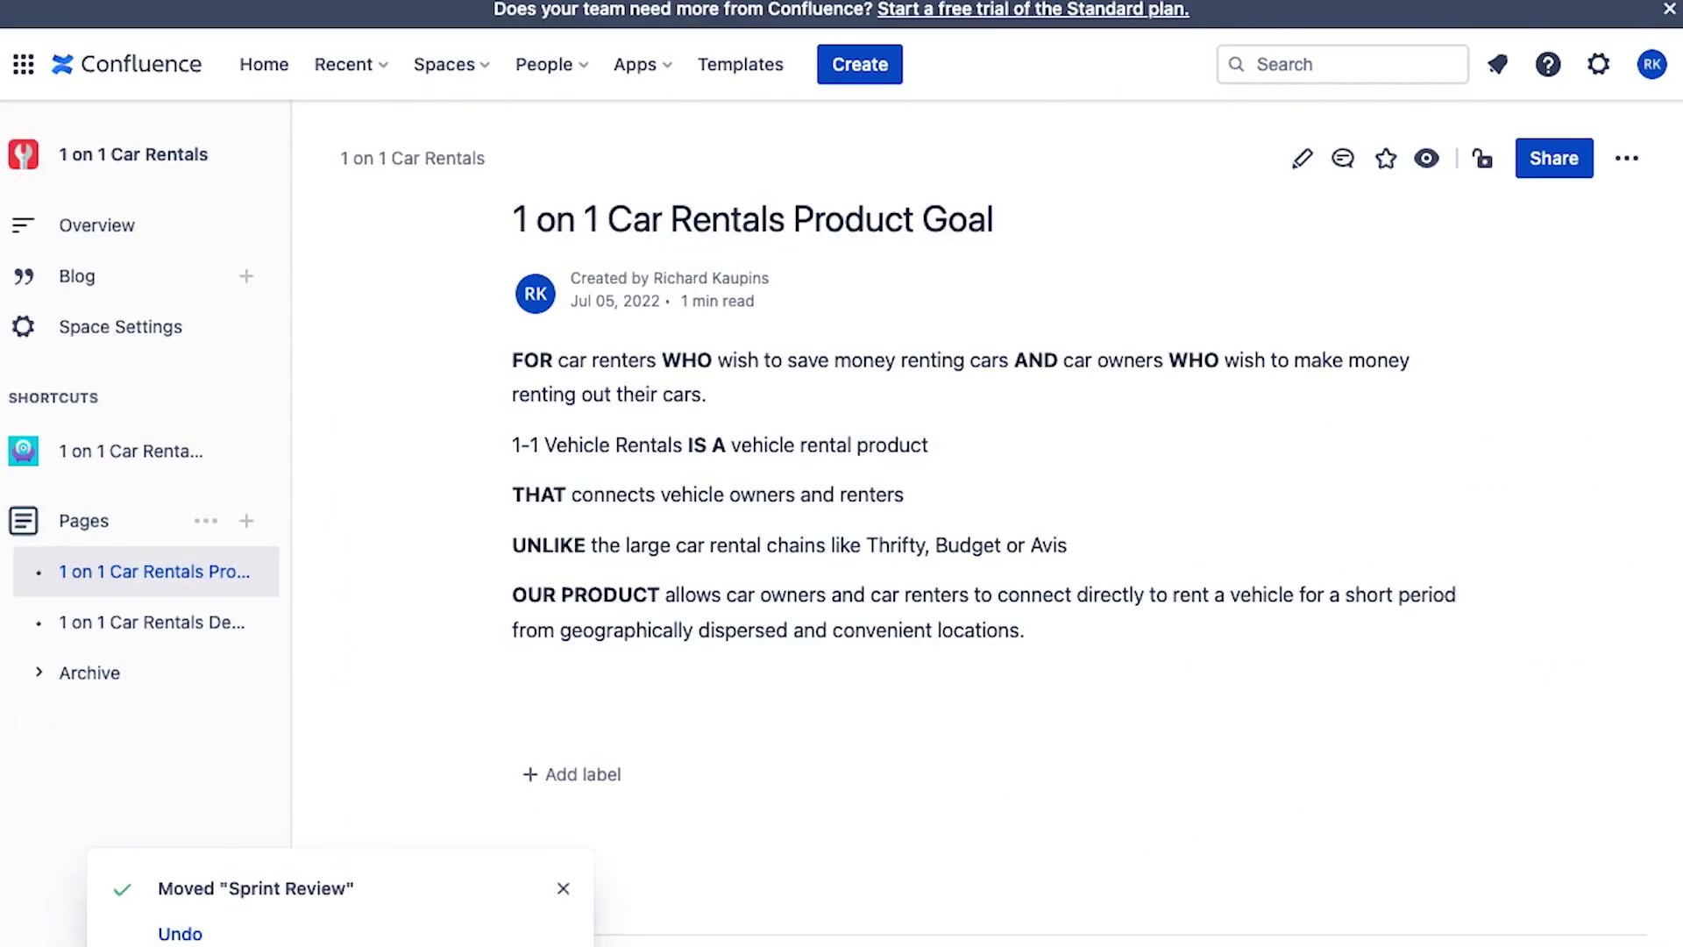
In Confluence, create a page in the 1 on 1 Car Rentals space titled "Sprint Review" and move into its body.
left_click(250, 524)
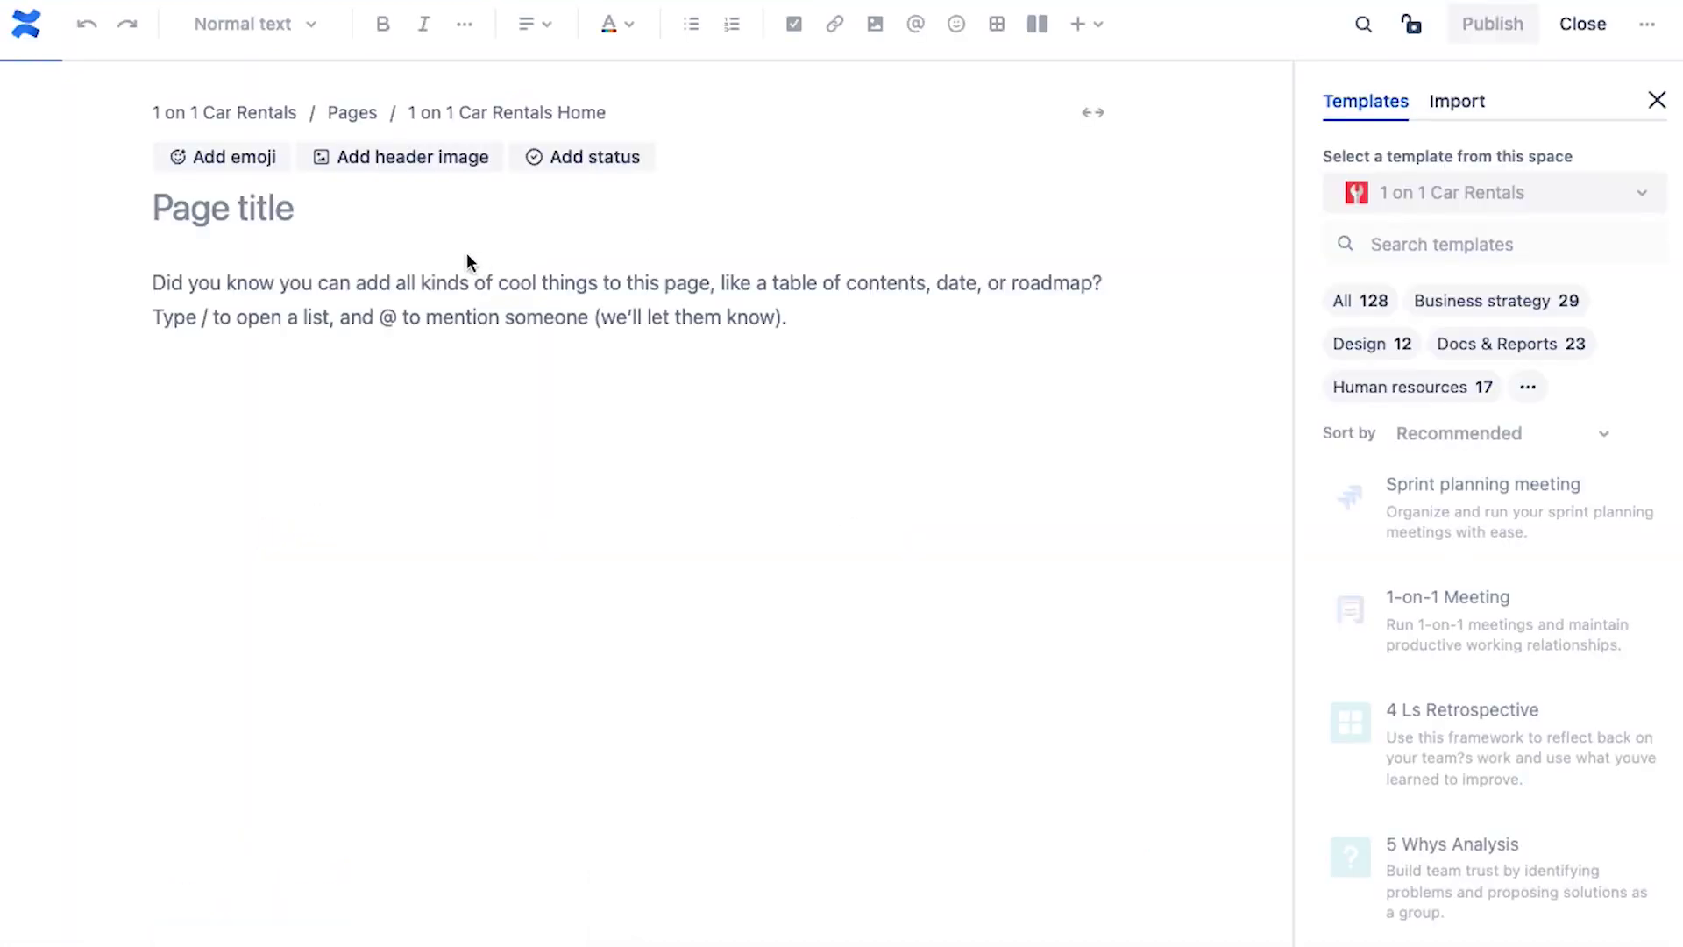
left_click(245, 216)
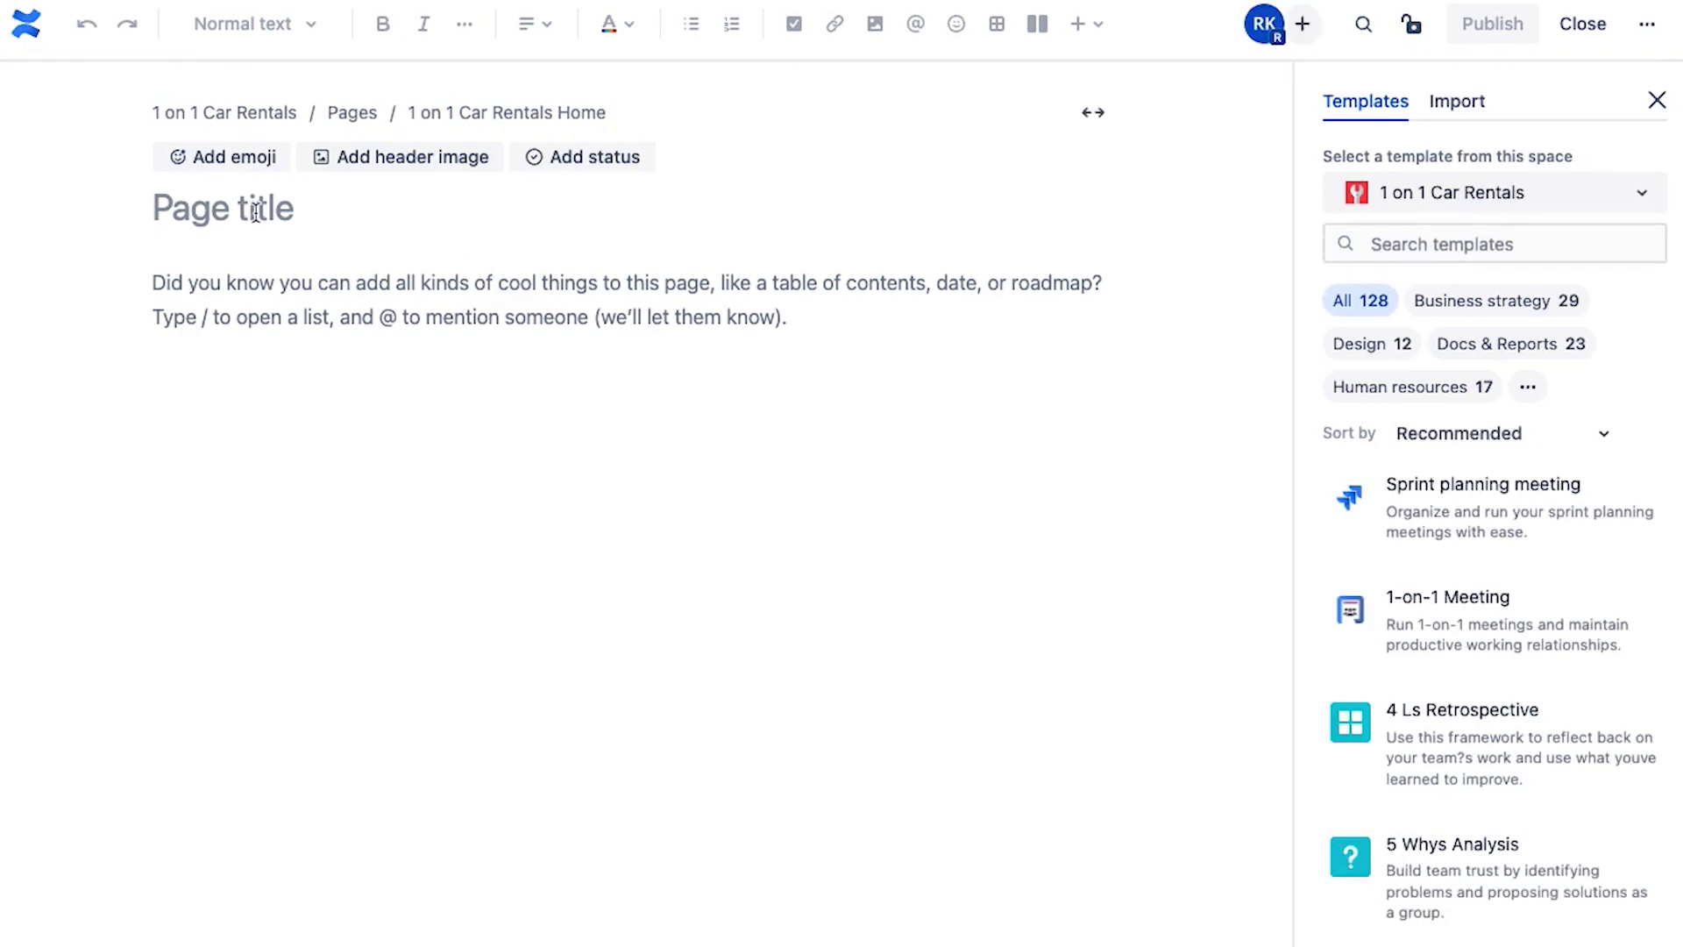
type("Sprint Review")
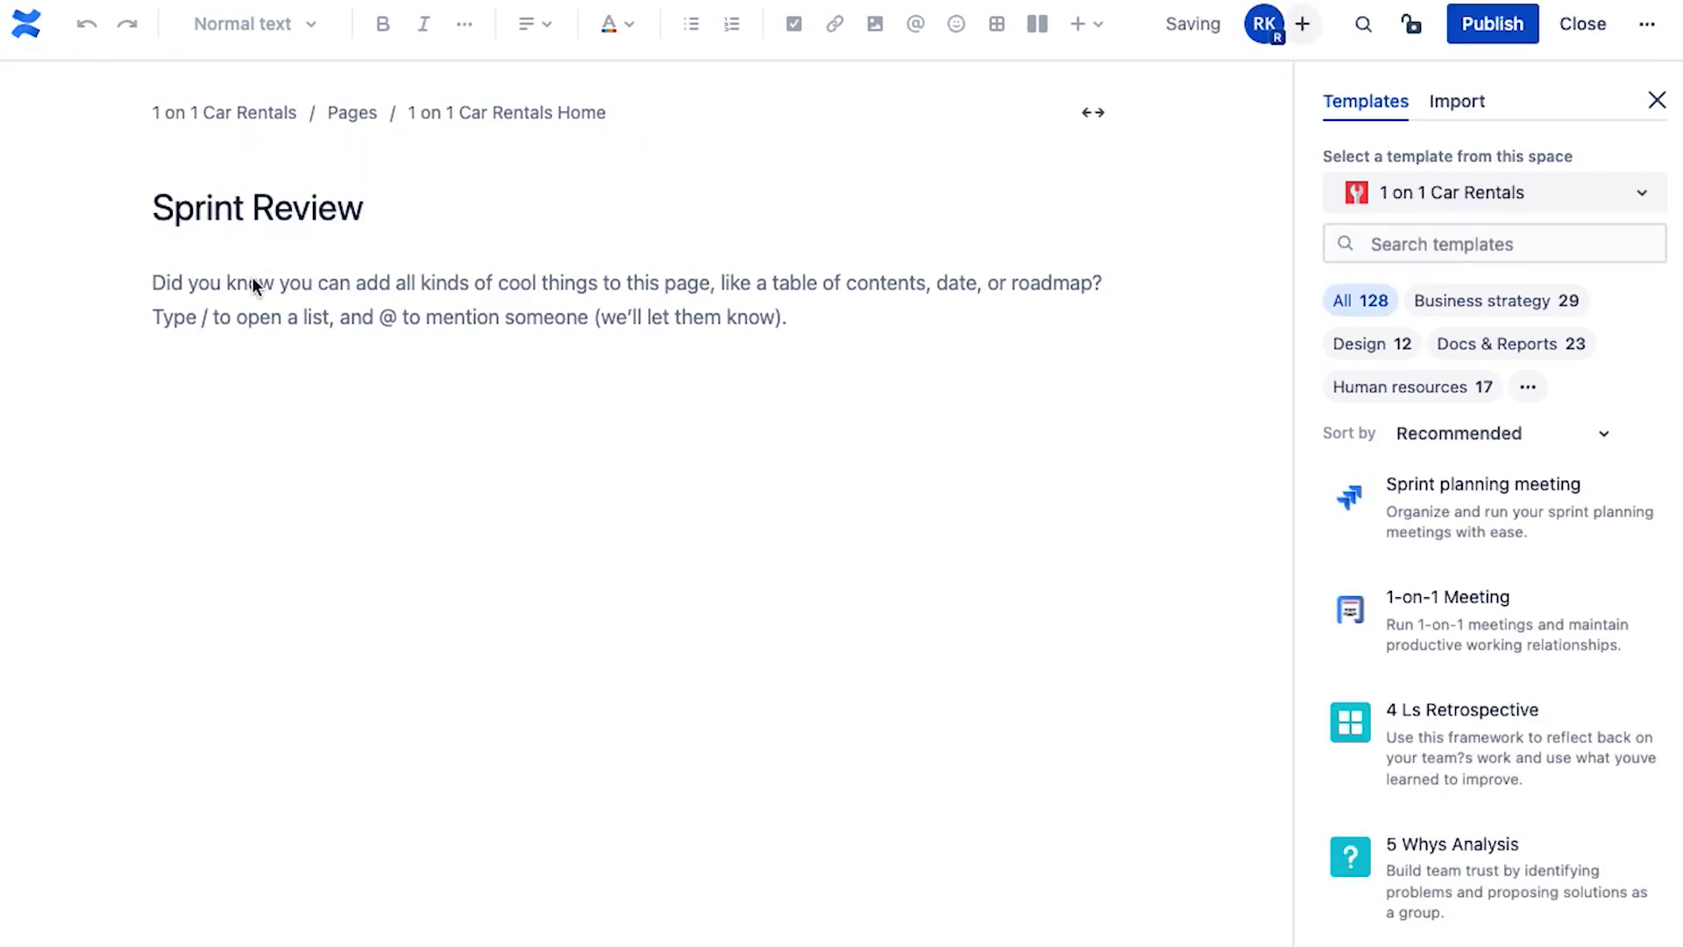
left_click(255, 277)
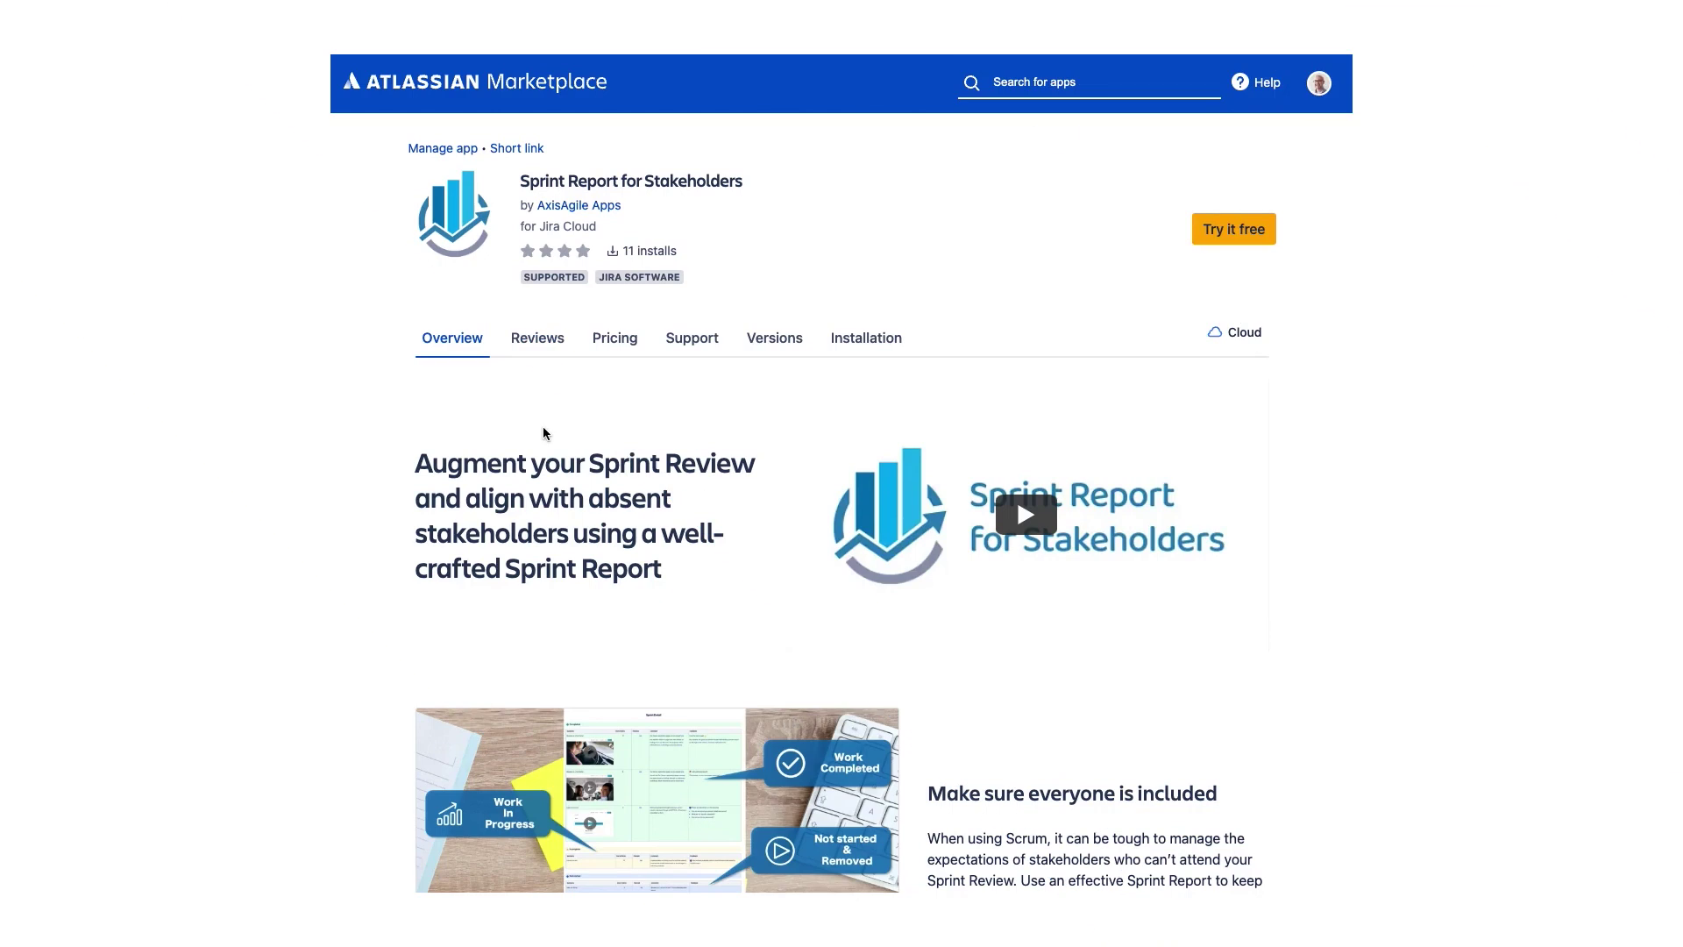
Read through the Atlassian Marketplace overview of the Sprint Report for Stakeholders app.
scroll(543, 432, "down", 3)
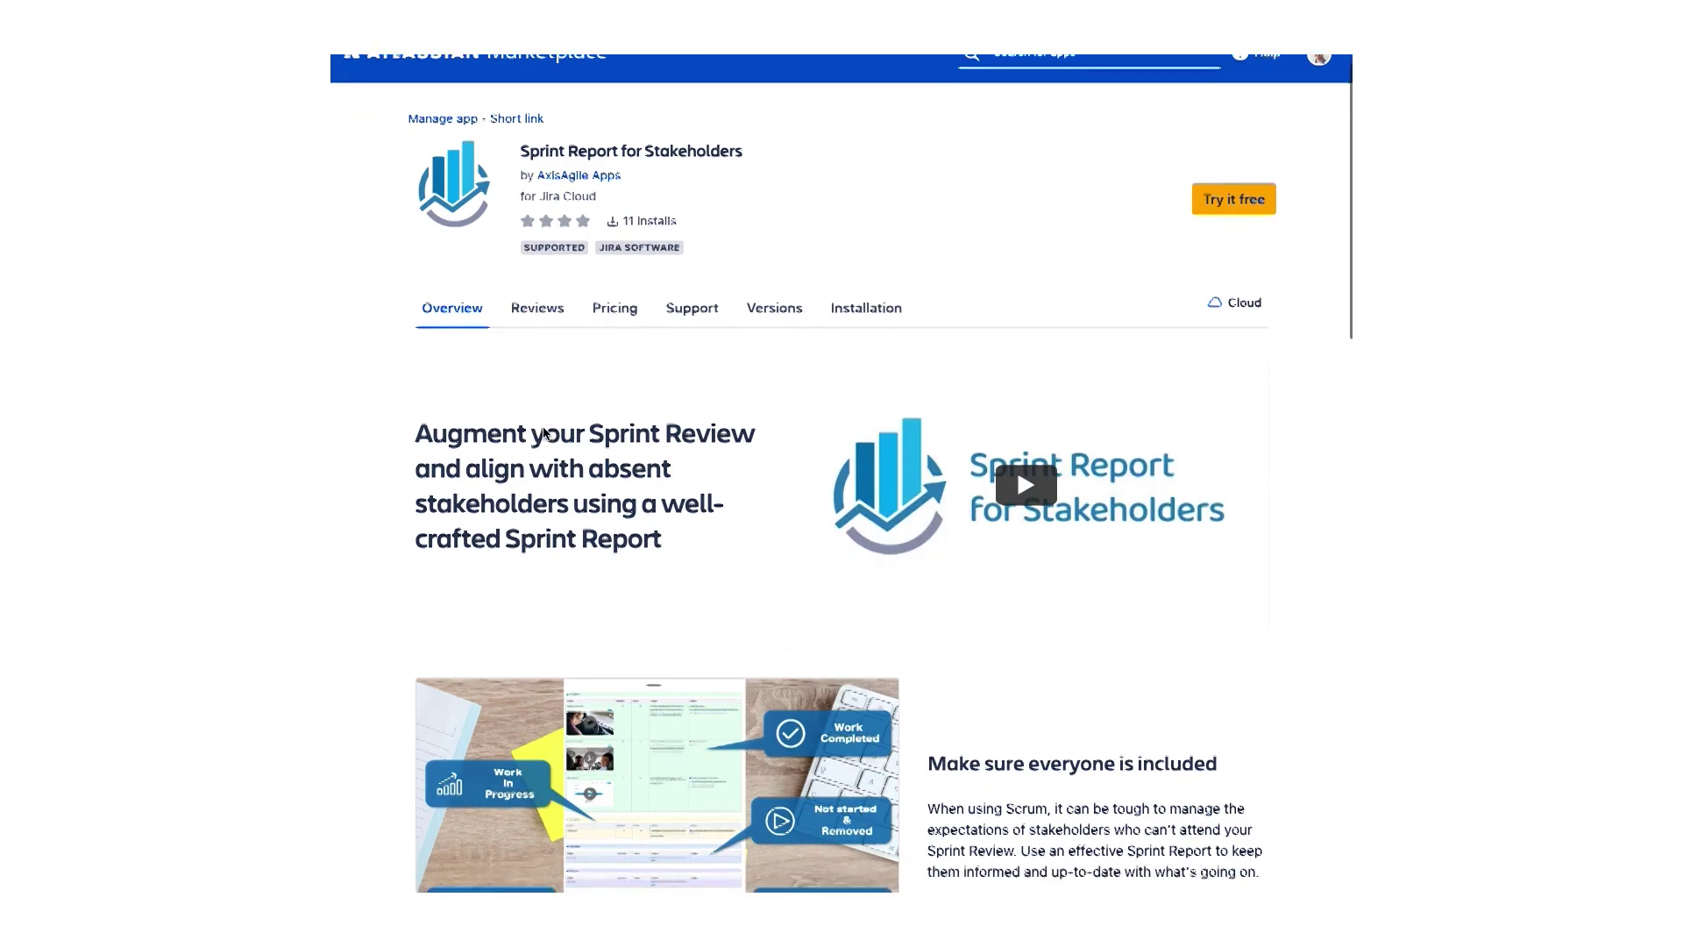
scroll(543, 433, "down", 3)
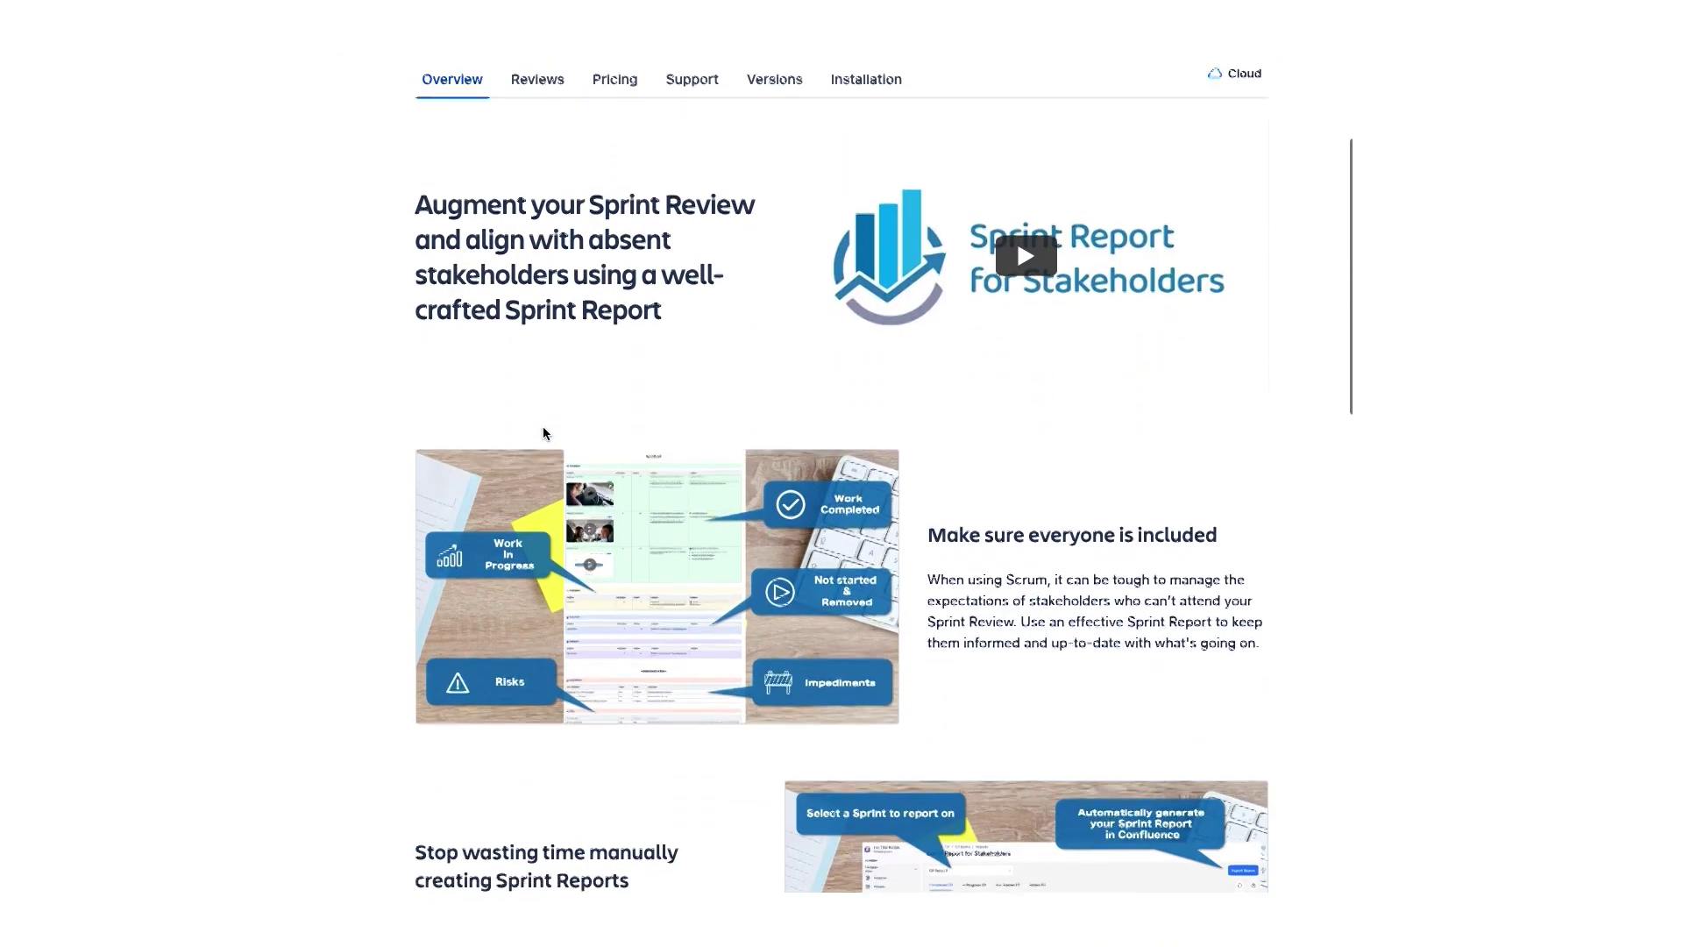
scroll(544, 433, "down", 3)
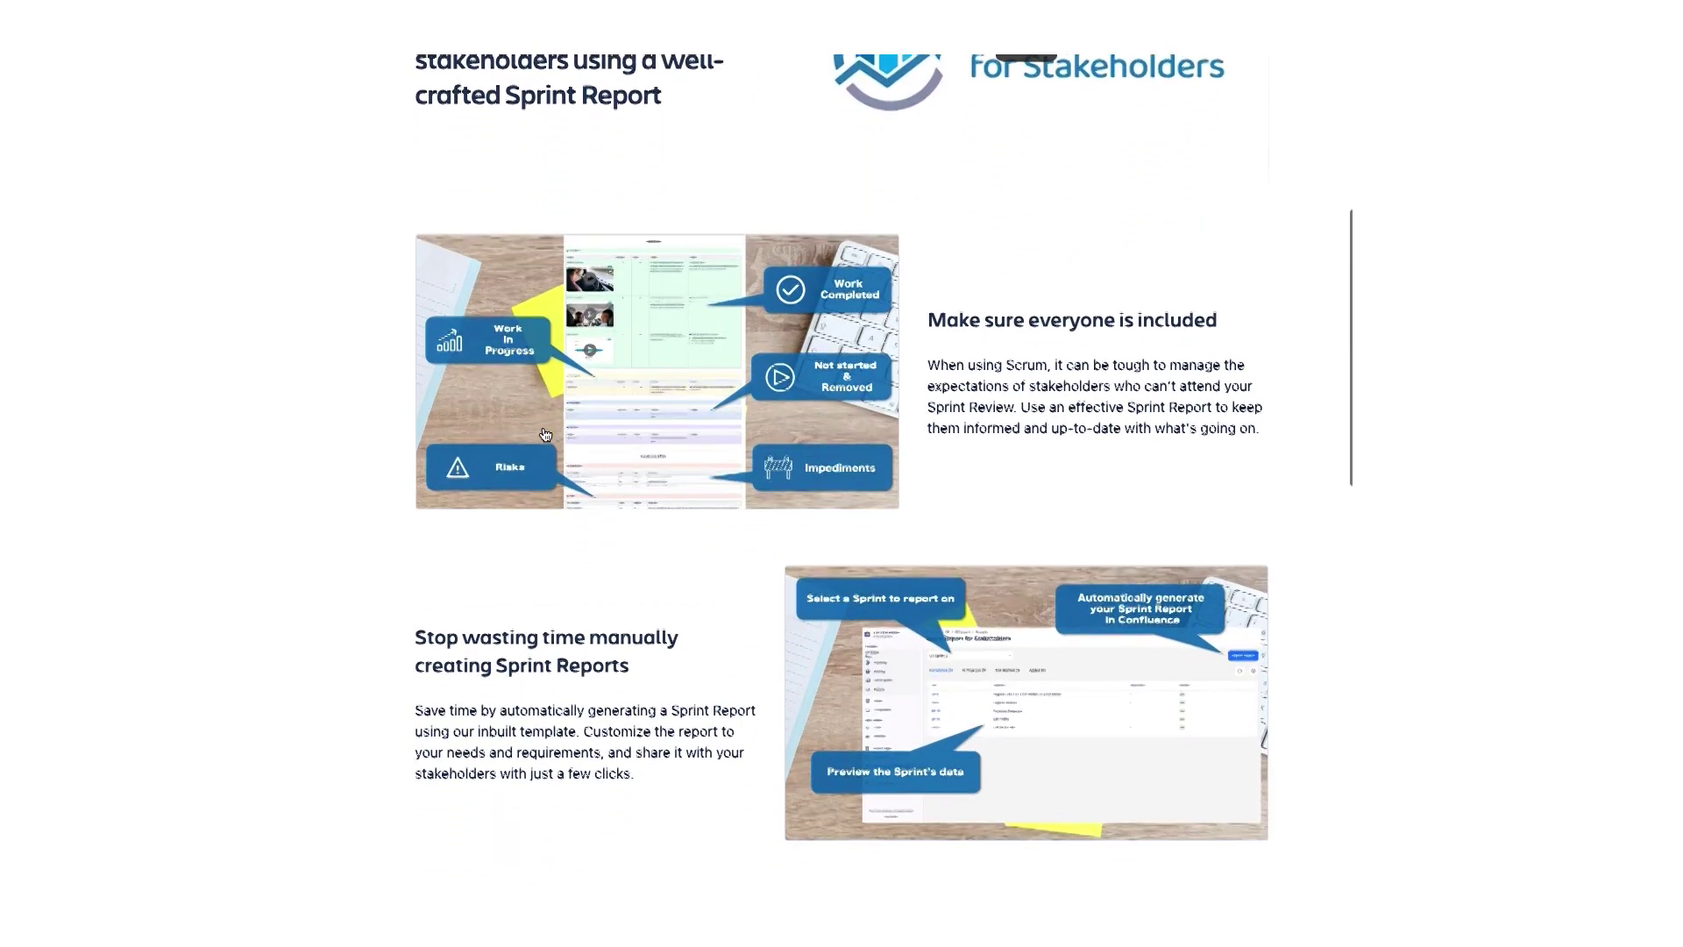
scroll(544, 432, "down", 3)
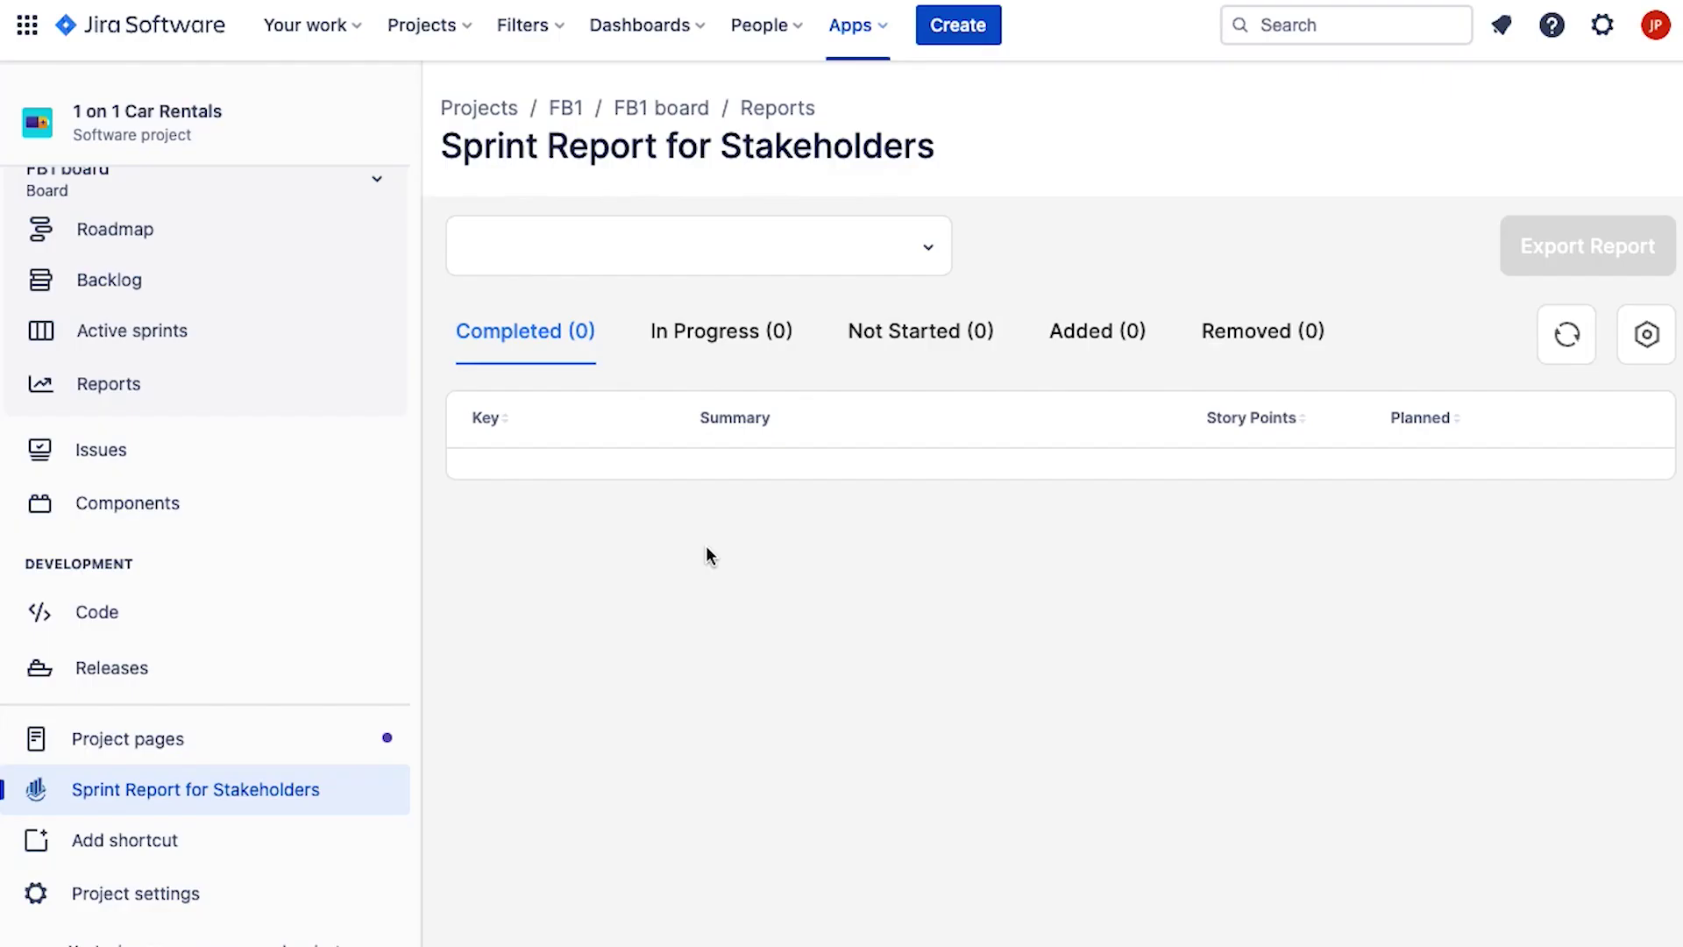
In the Jira app Sprint Report for Stakeholders, load FB1 Sprint 3 and export its report to the connected Confluence space.
left_click(908, 251)
left_click(533, 348)
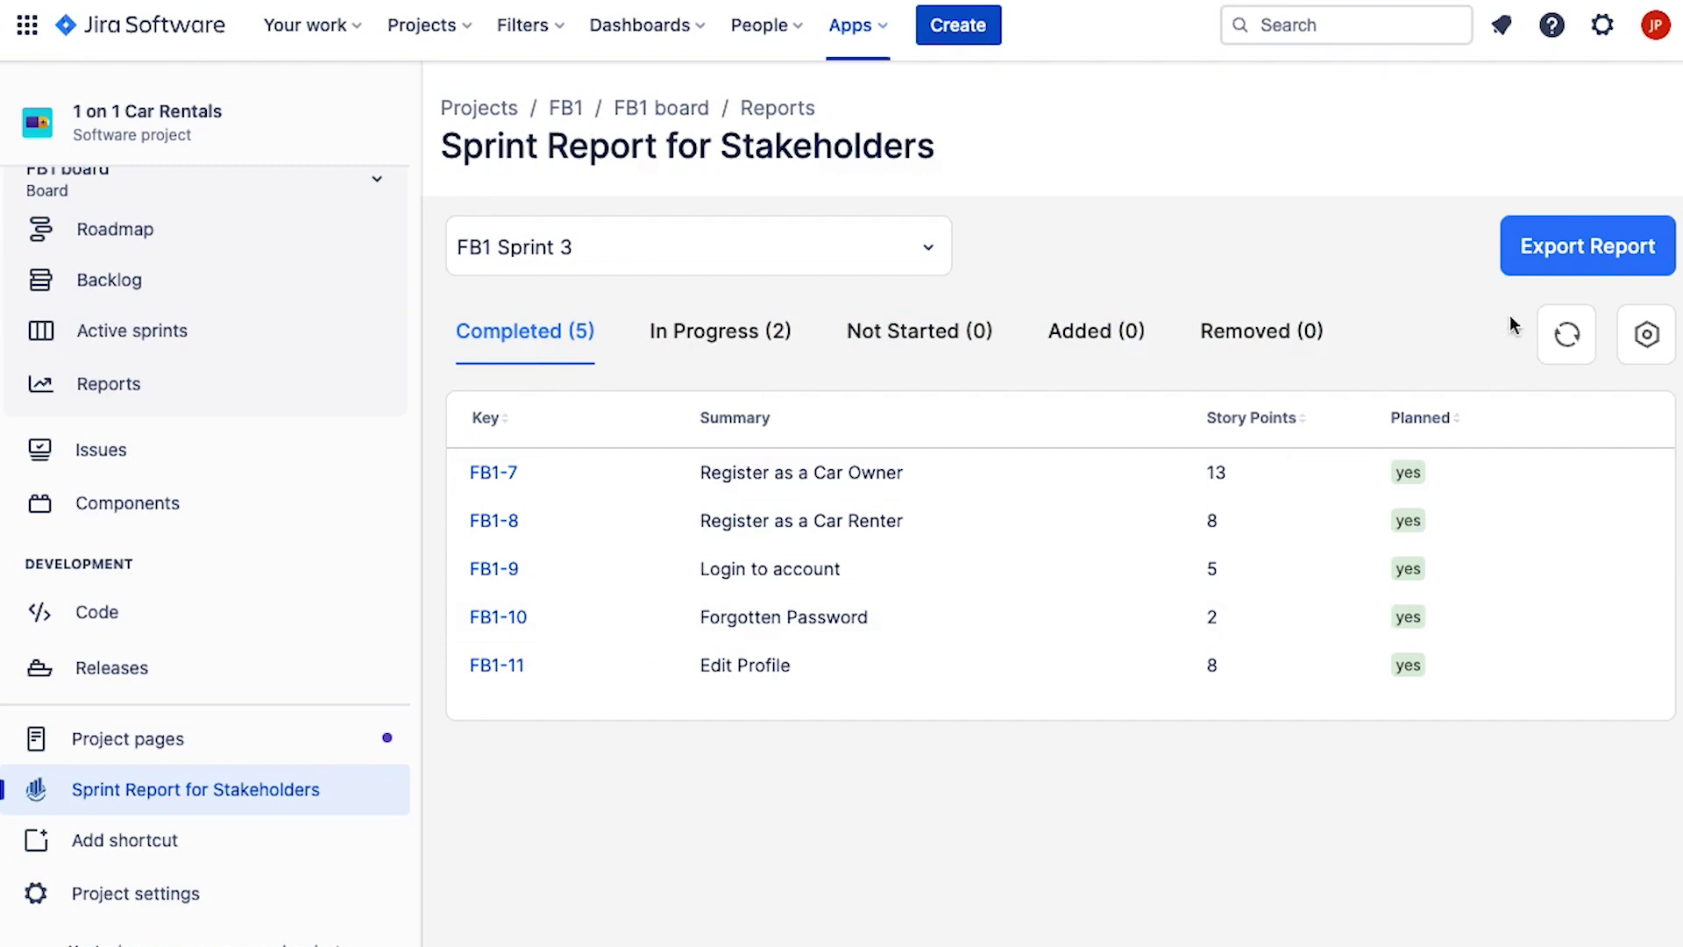
left_click(1576, 248)
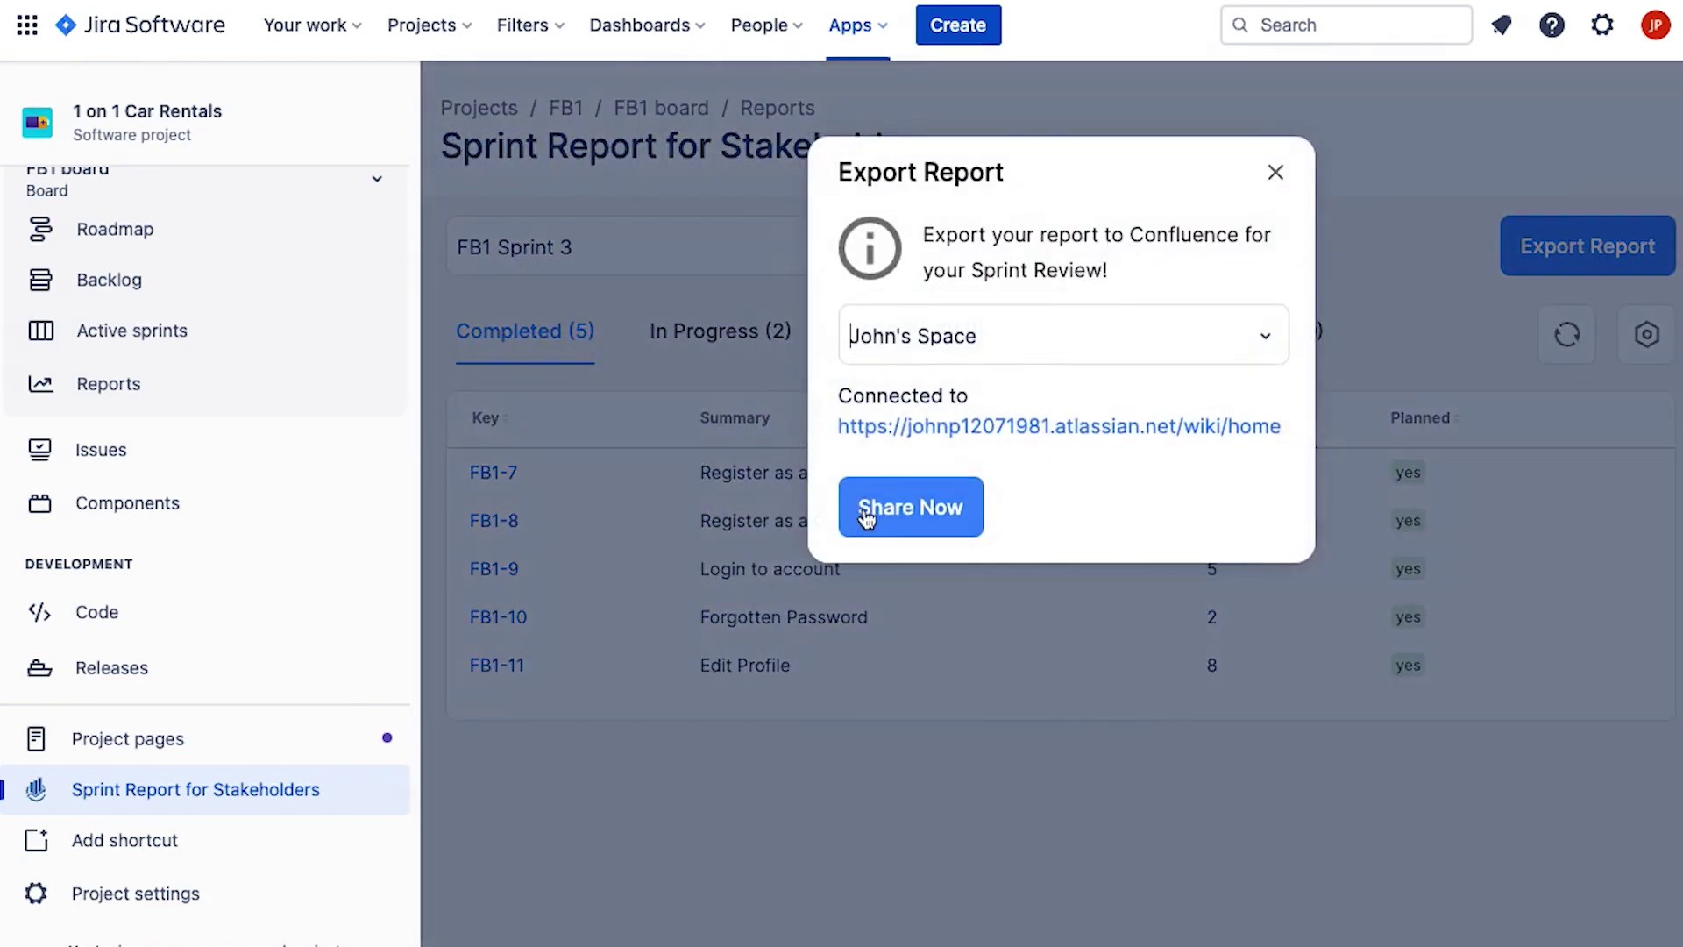
left_click(866, 518)
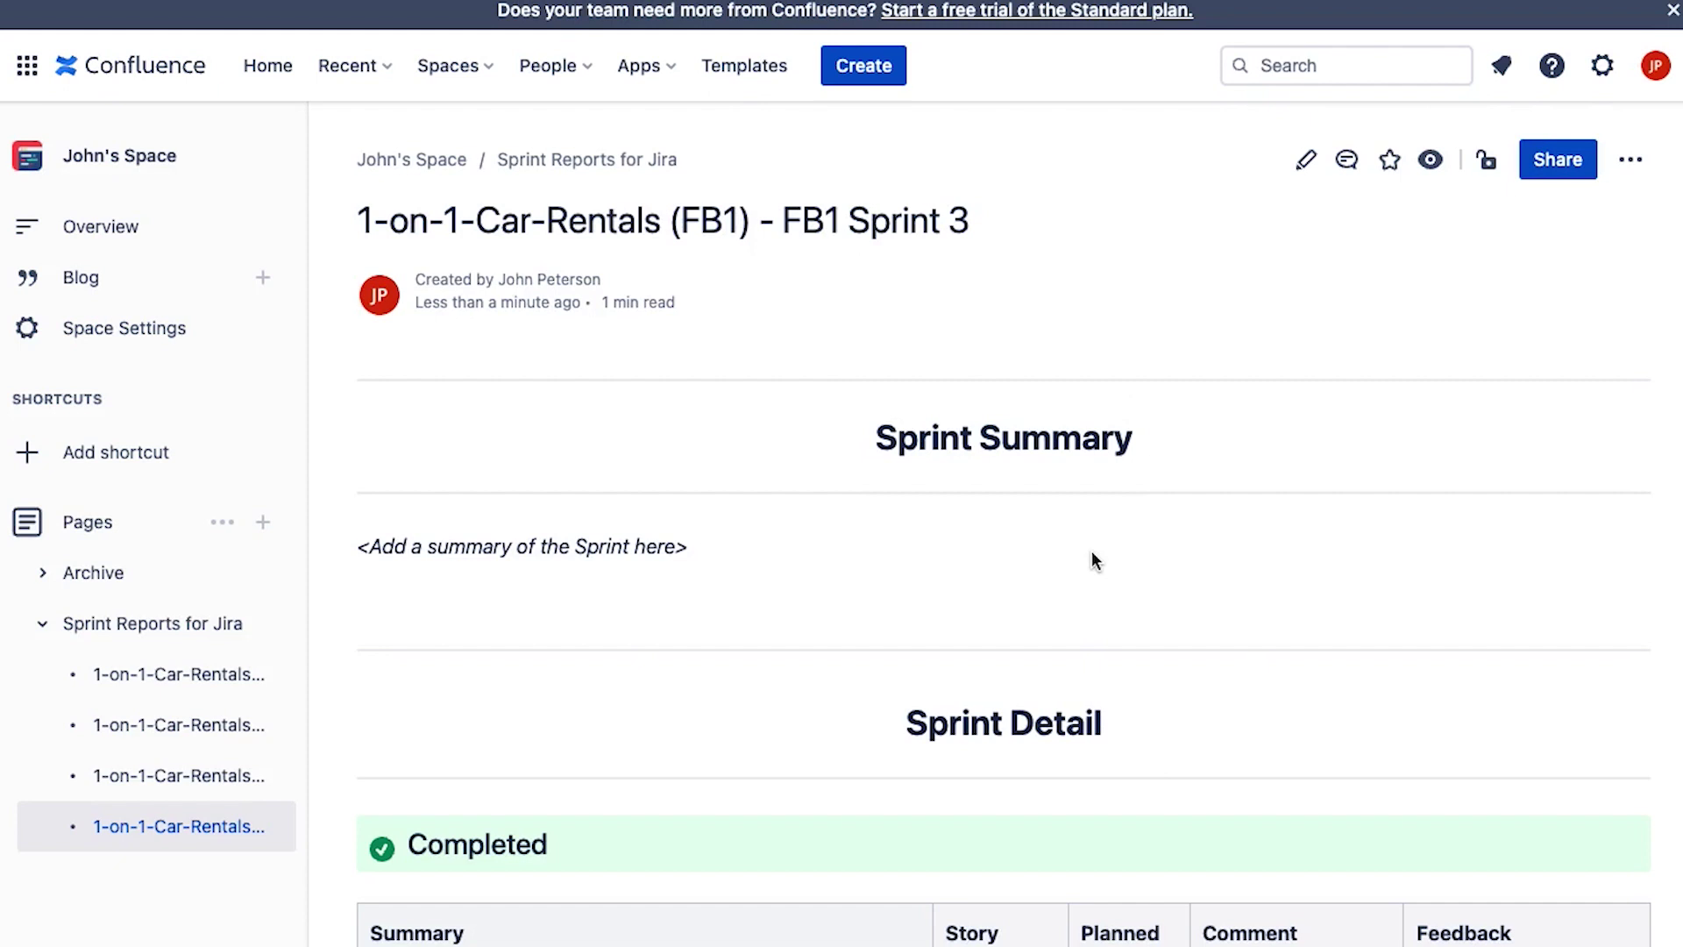
Open the exported FB1 Sprint 3 report page for editing and place the cursor in the Sprint Summary section.
left_click(1303, 165)
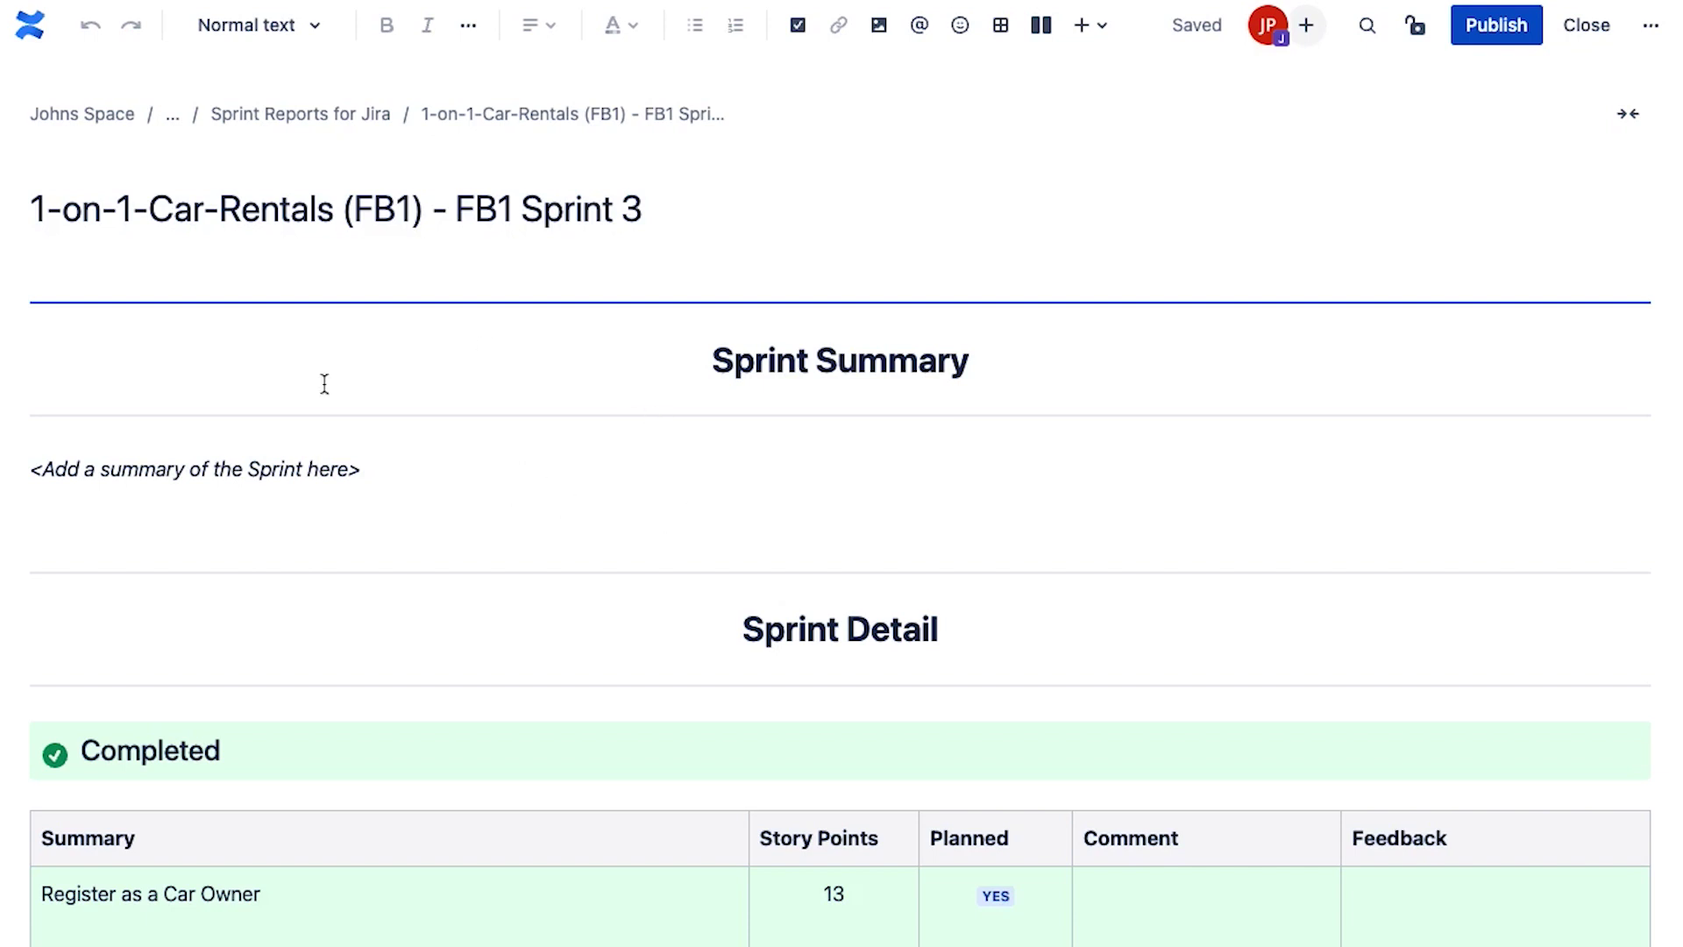
left_click(540, 483)
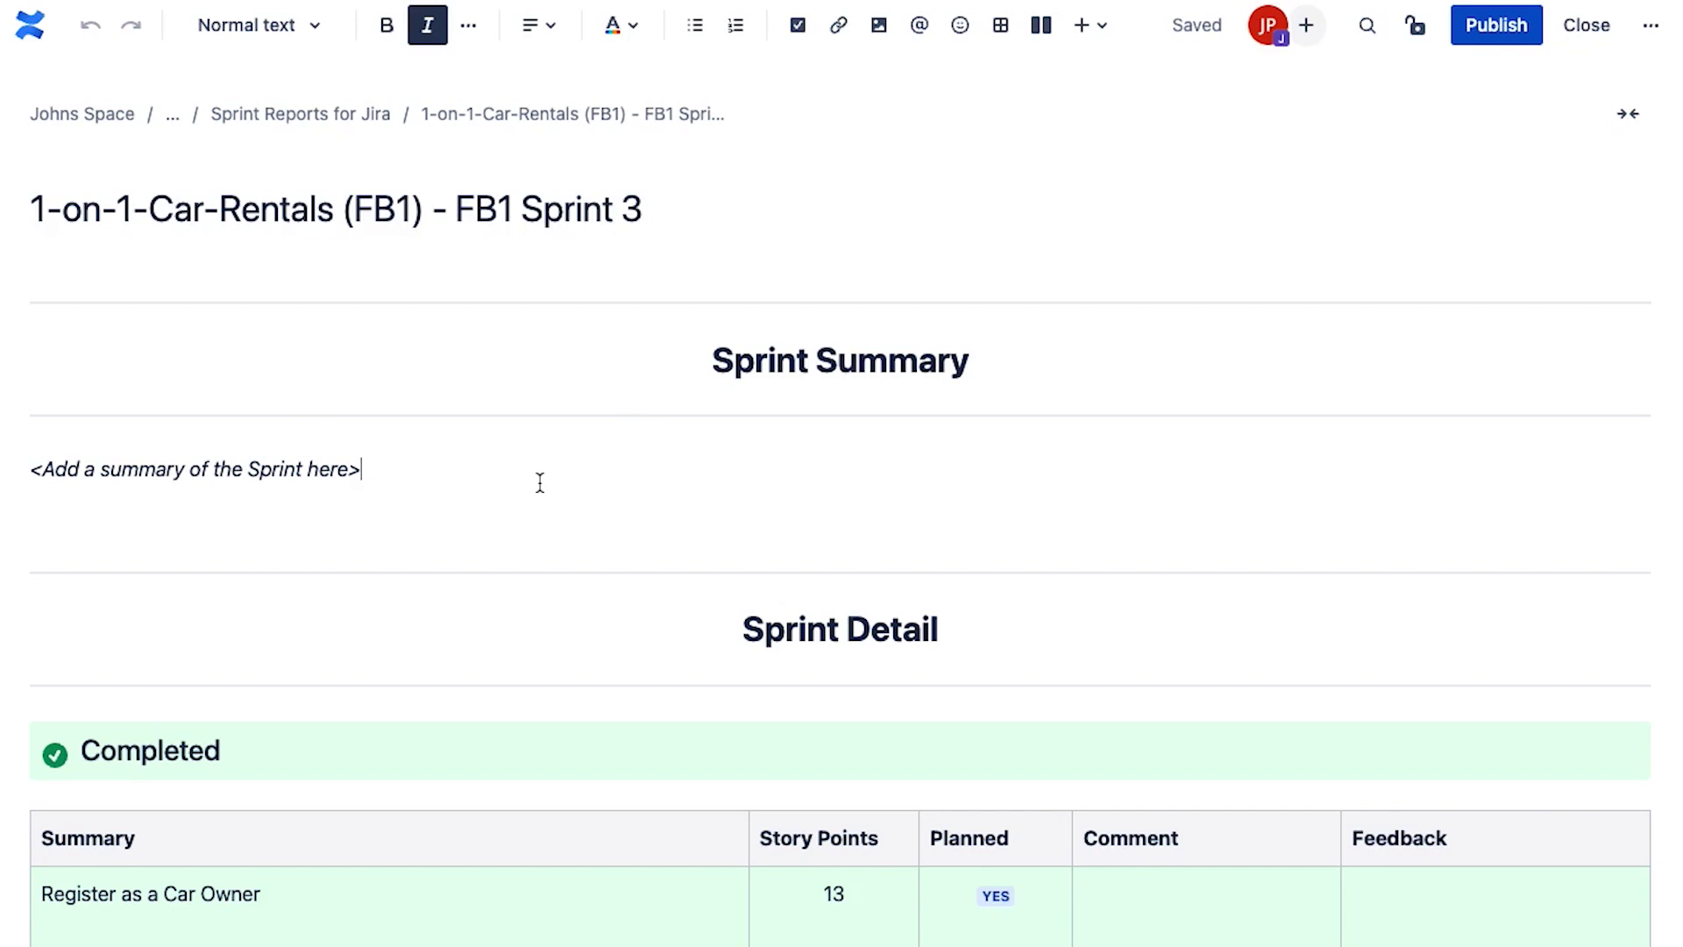
scroll(540, 482, "down", 1)
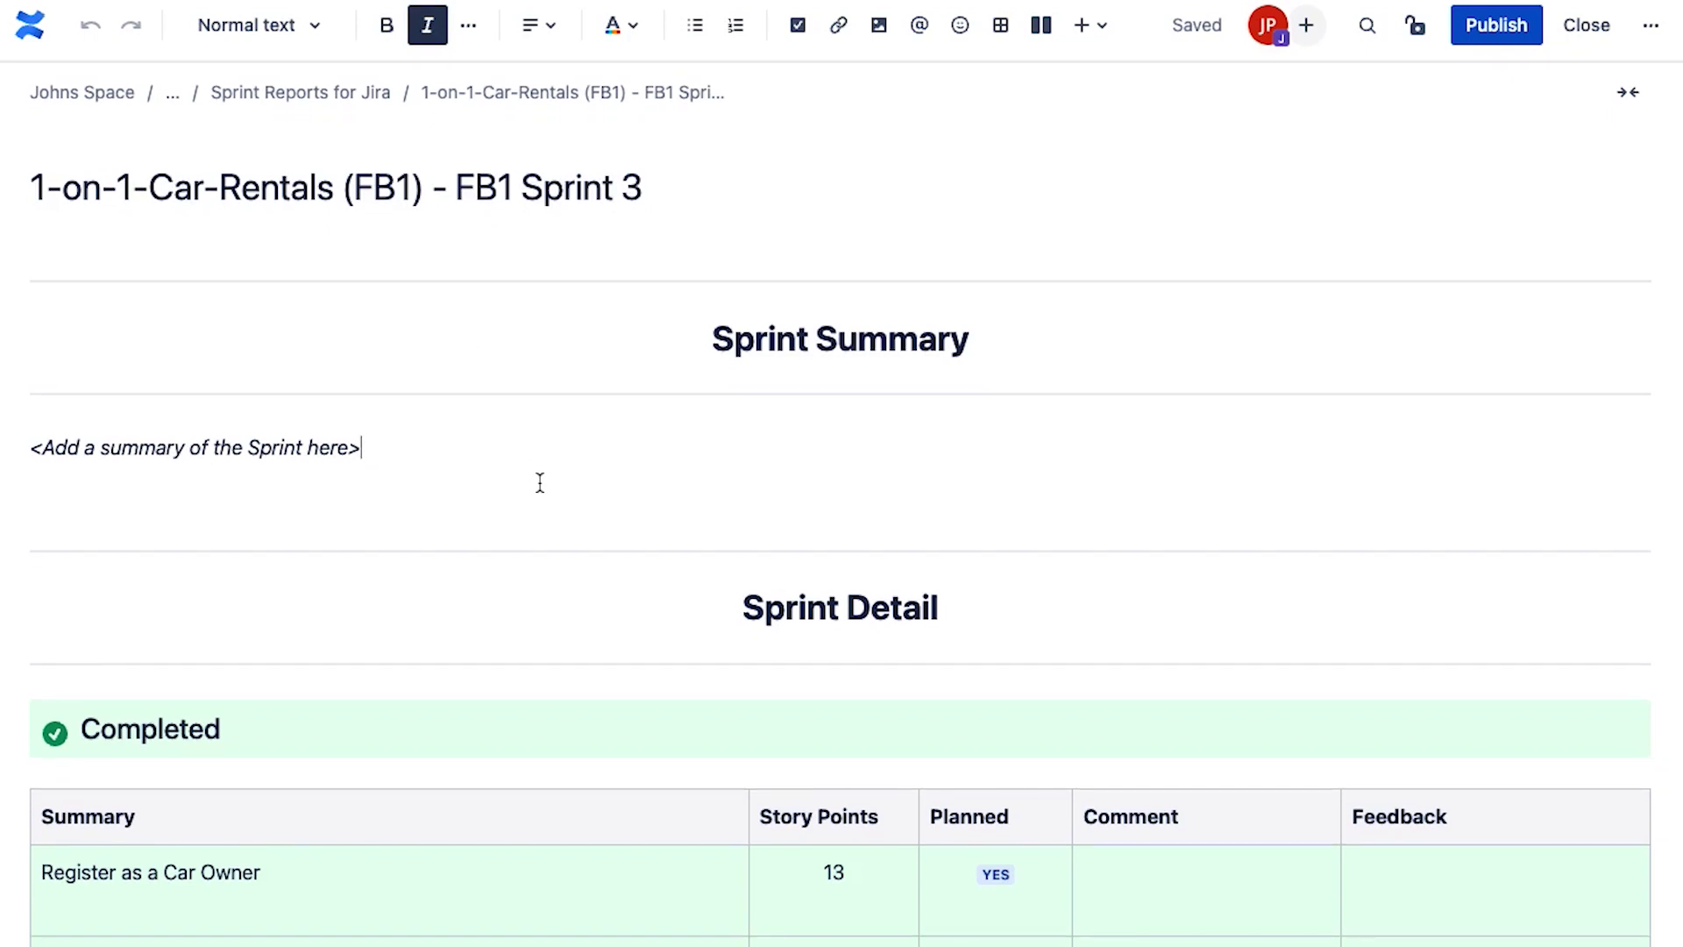
scroll(540, 482, "down", 3)
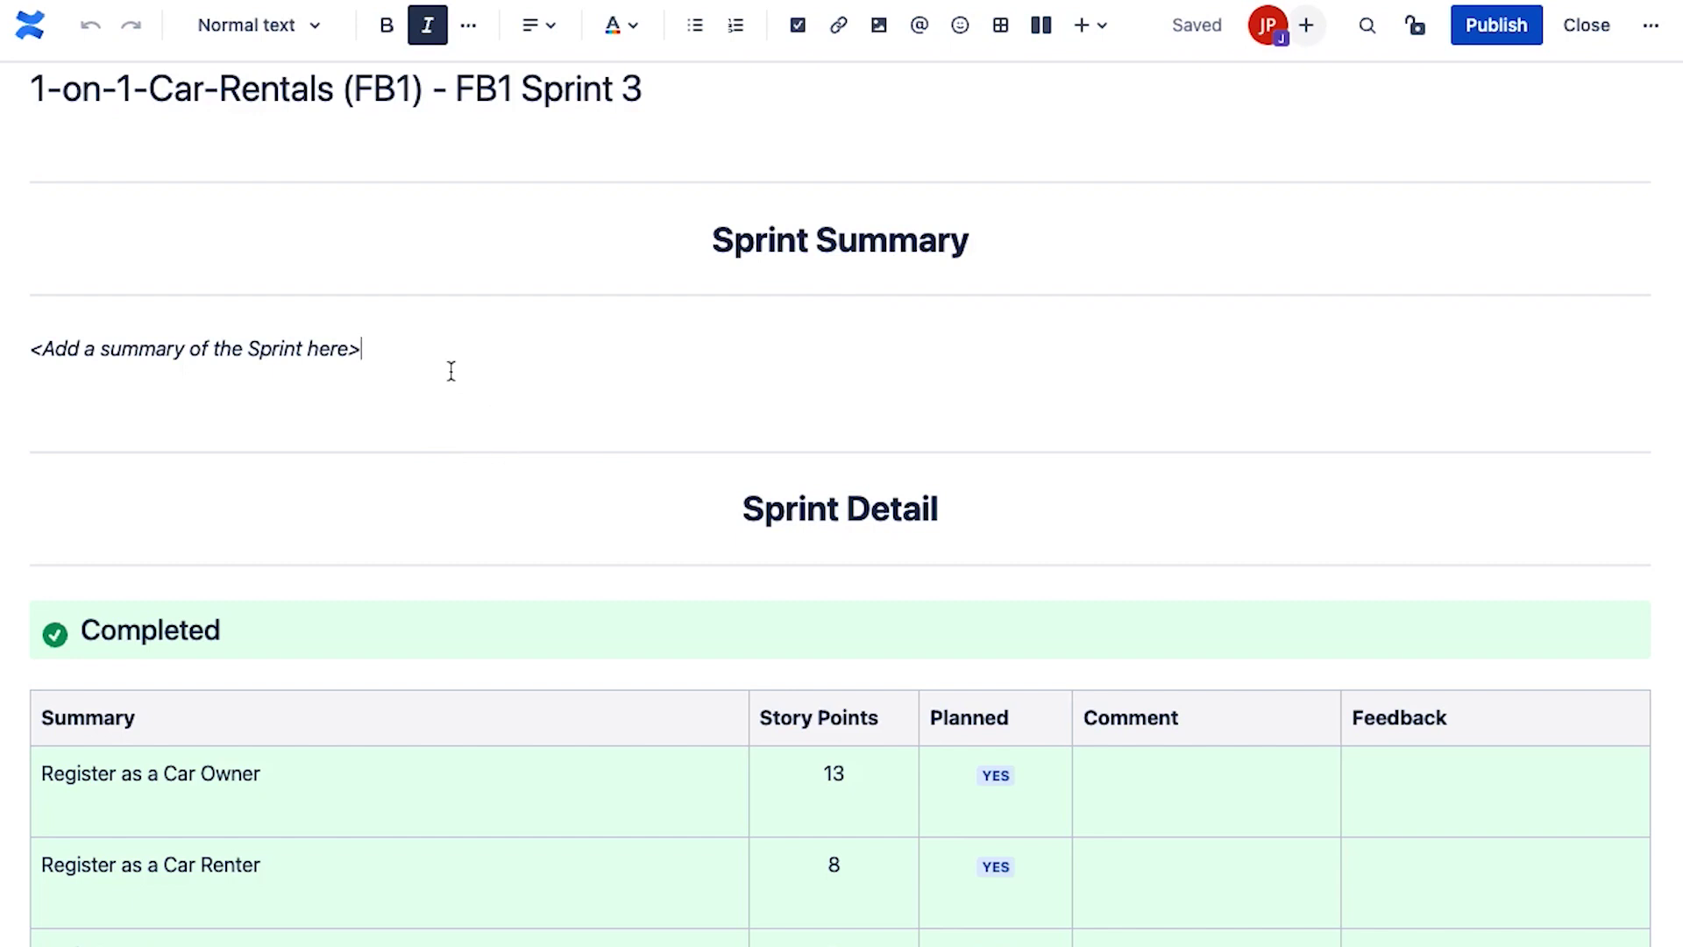
key("Return")
key("ctrl+i")
Review the Sprint Detail section, from the Completed and In progress tables to the Not started and Removed lists.
scroll(451, 368, "down", 3)
scroll(453, 375, "down", 2)
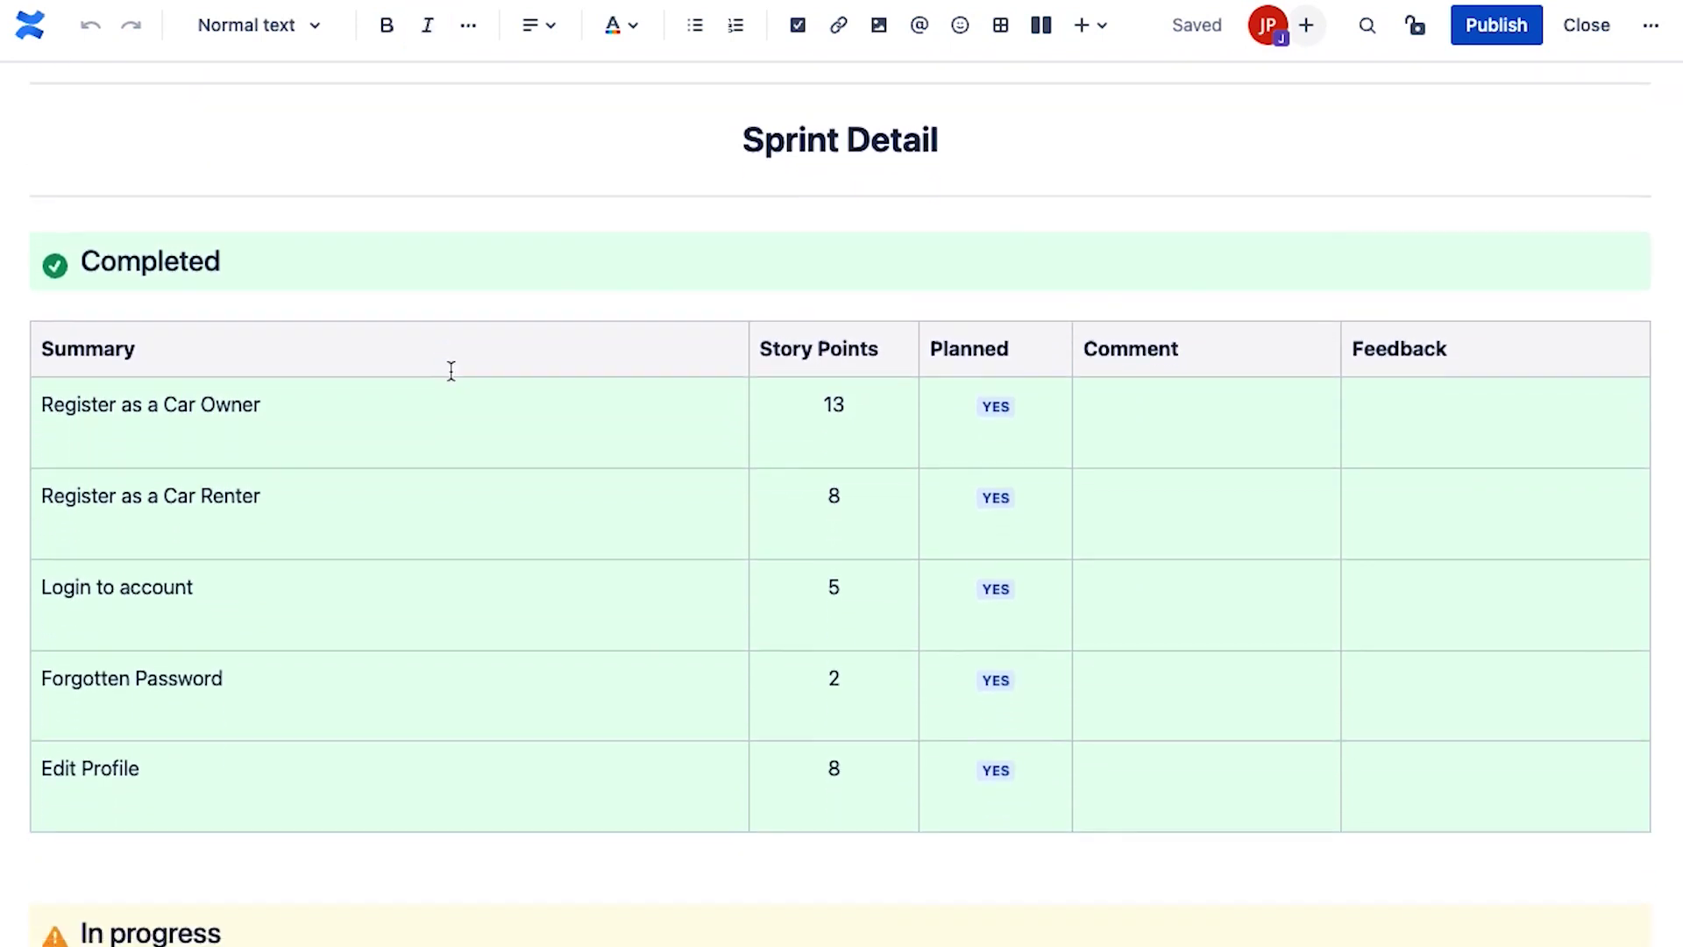
scroll(541, 497, "down", 1)
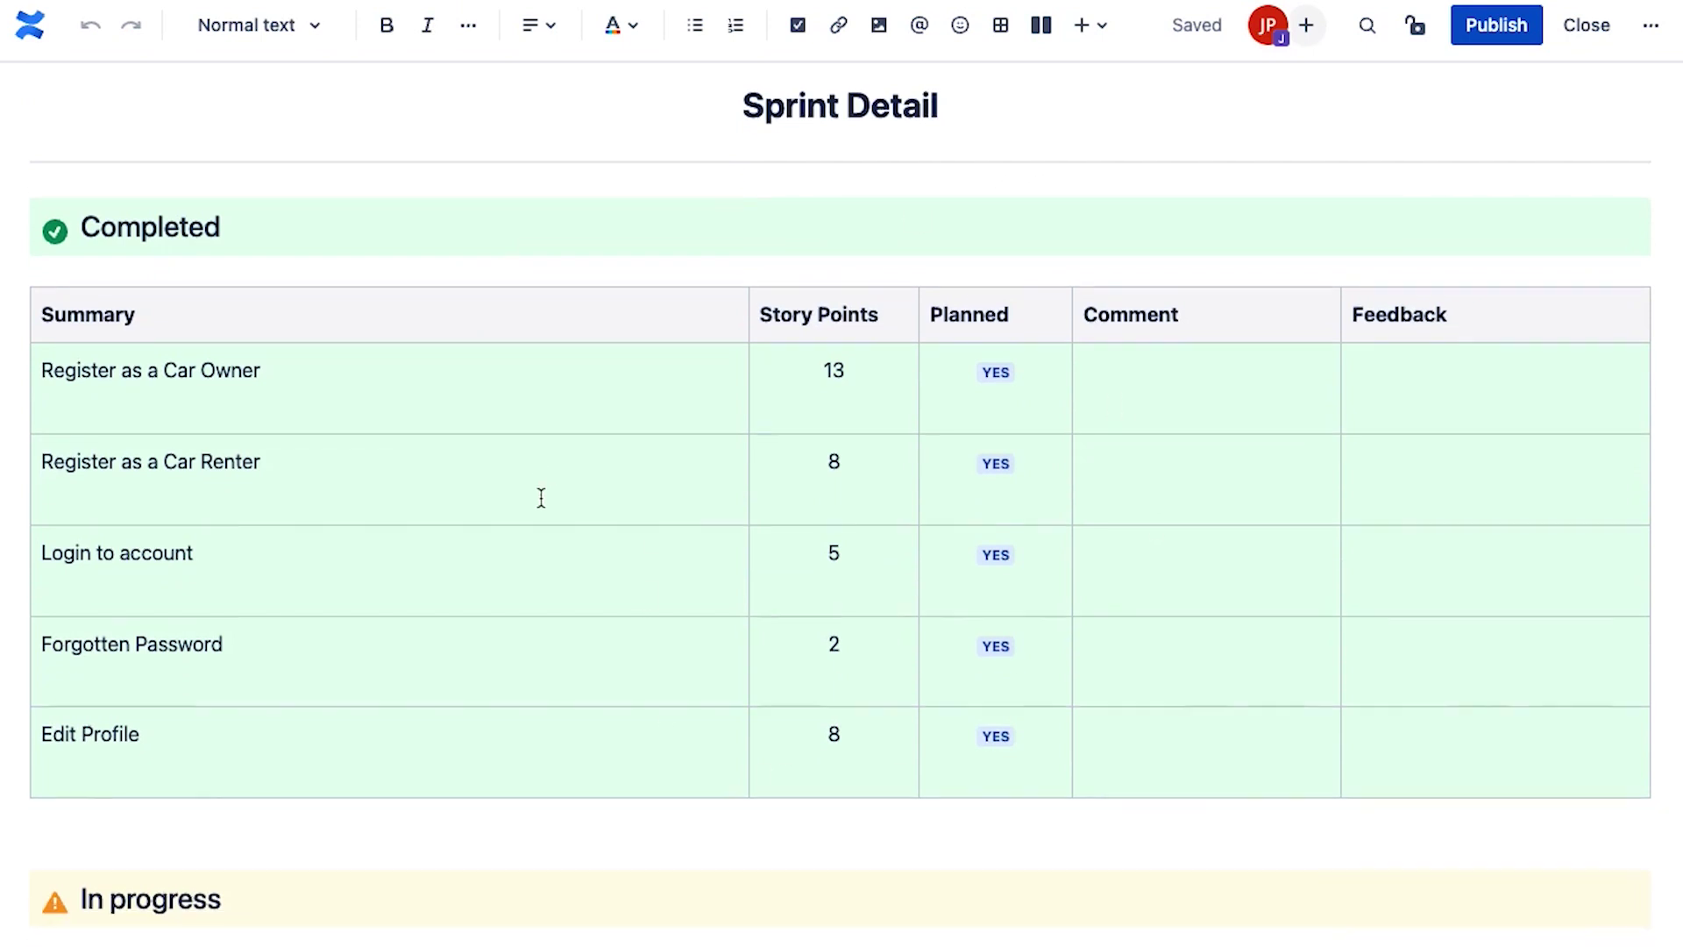
scroll(560, 638, "down", 1)
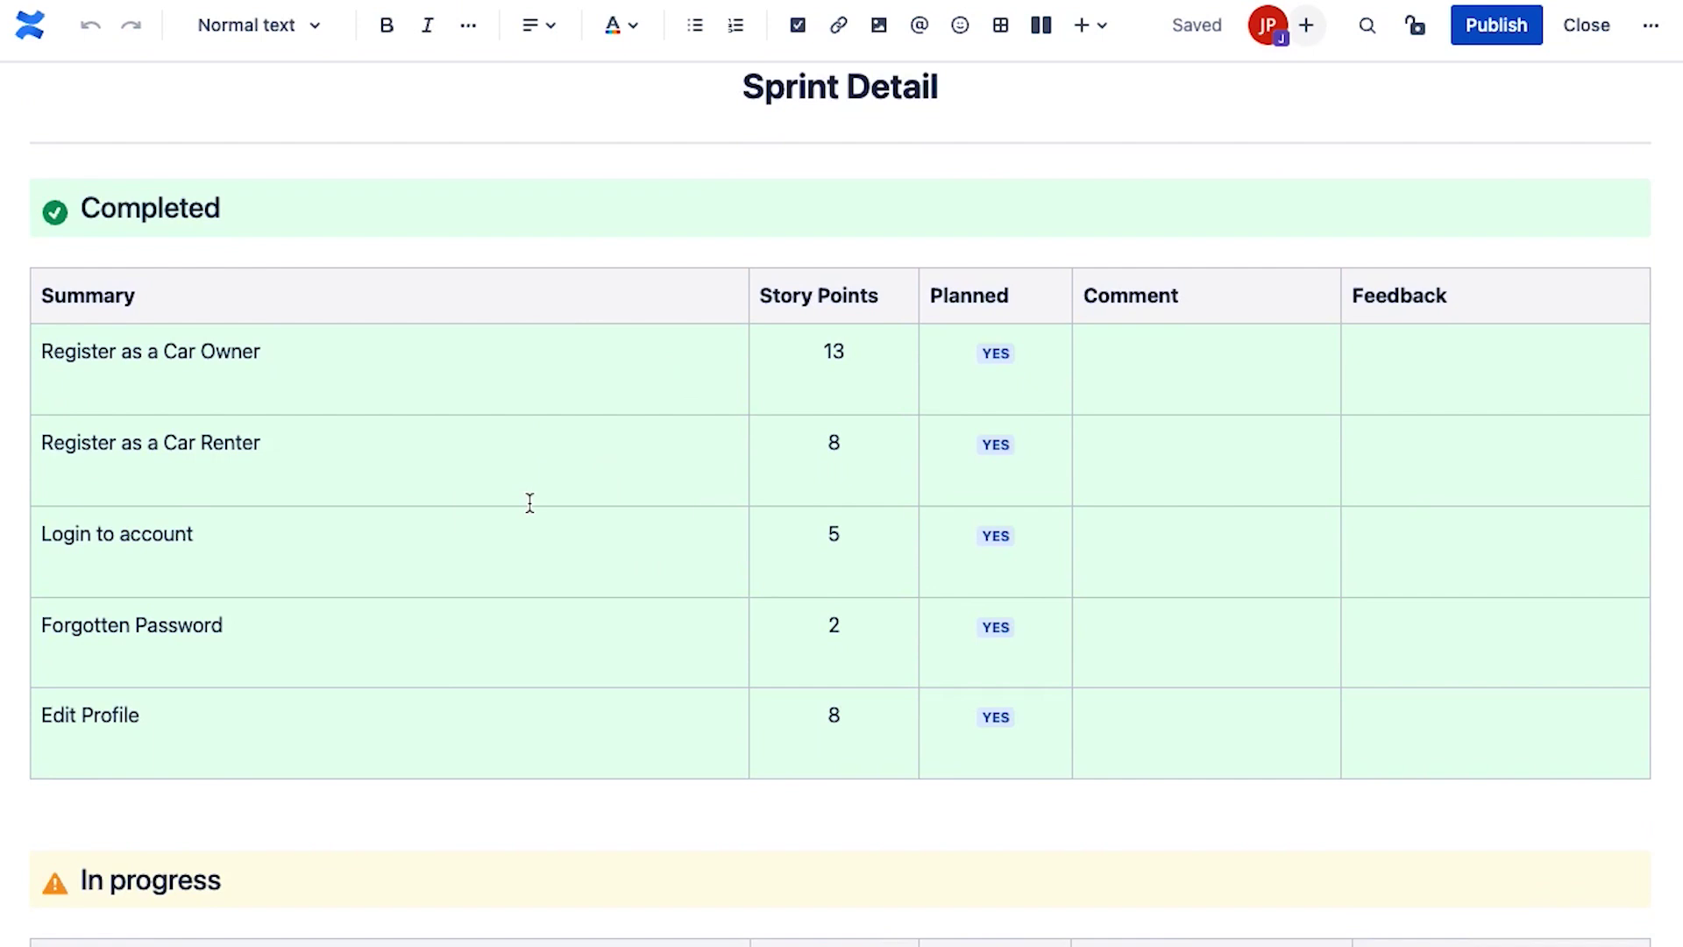
scroll(529, 501, "down", 3)
scroll(402, 725, "down", 3)
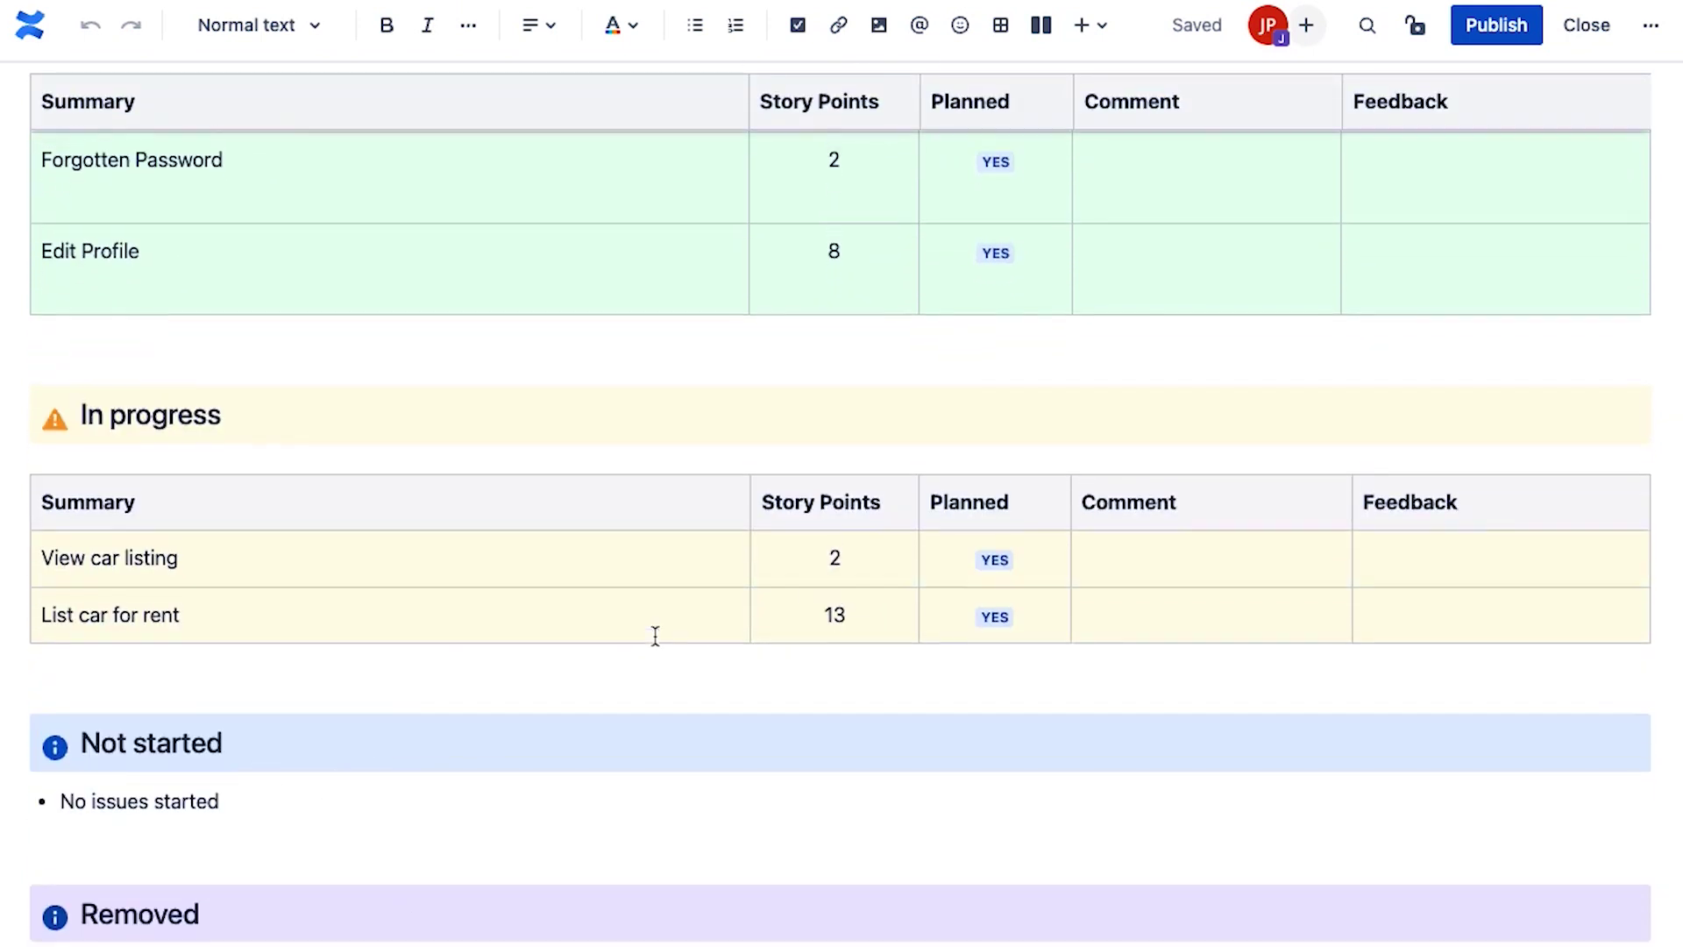
scroll(655, 636, "up", 3)
scroll(655, 635, "up", 1)
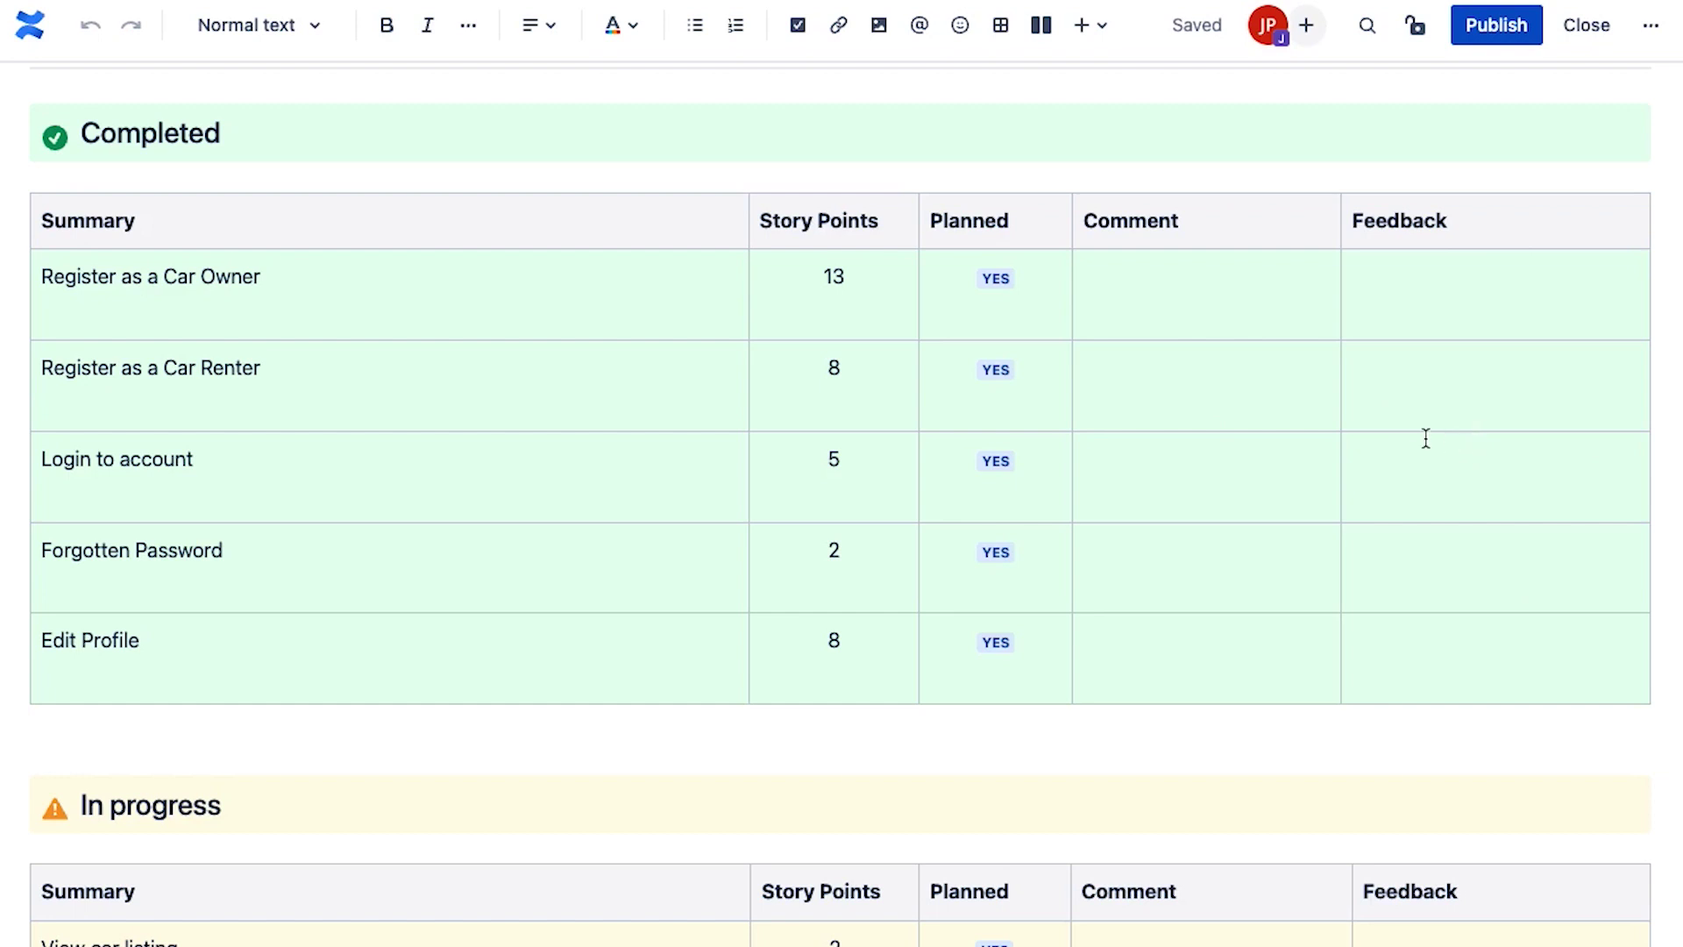
scroll(996, 562, "down", 10)
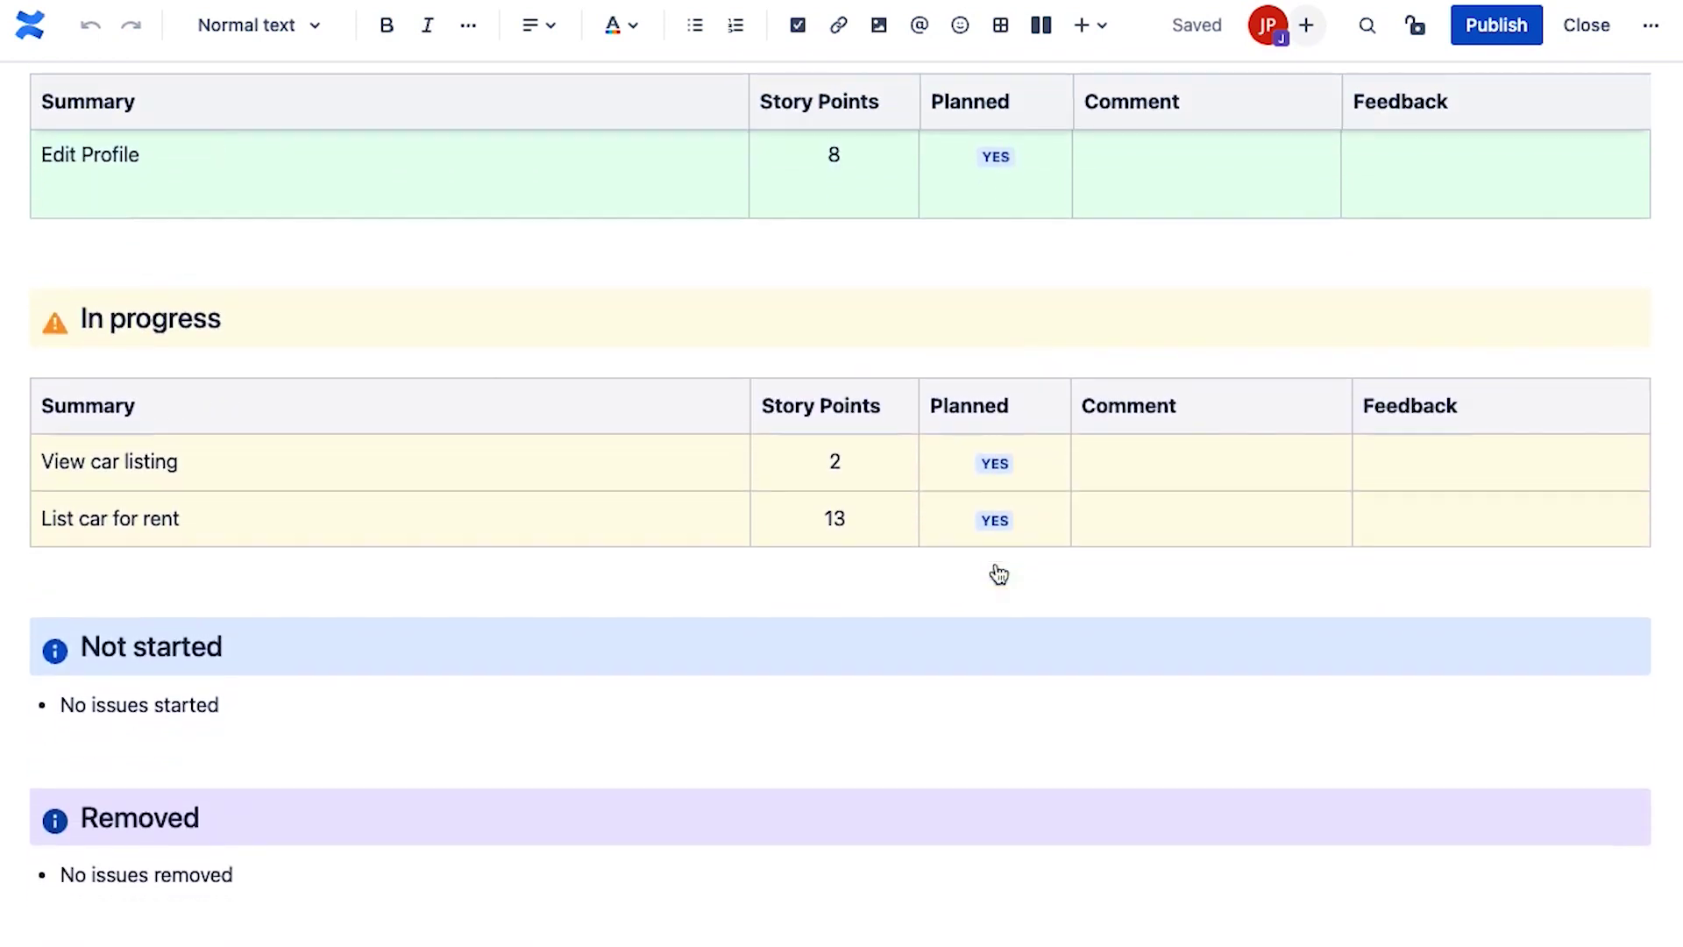
Examine the Impediments and Risks tables, select the first Risks description cell, and continue to the Other updates section.
scroll(996, 561, "down", 4)
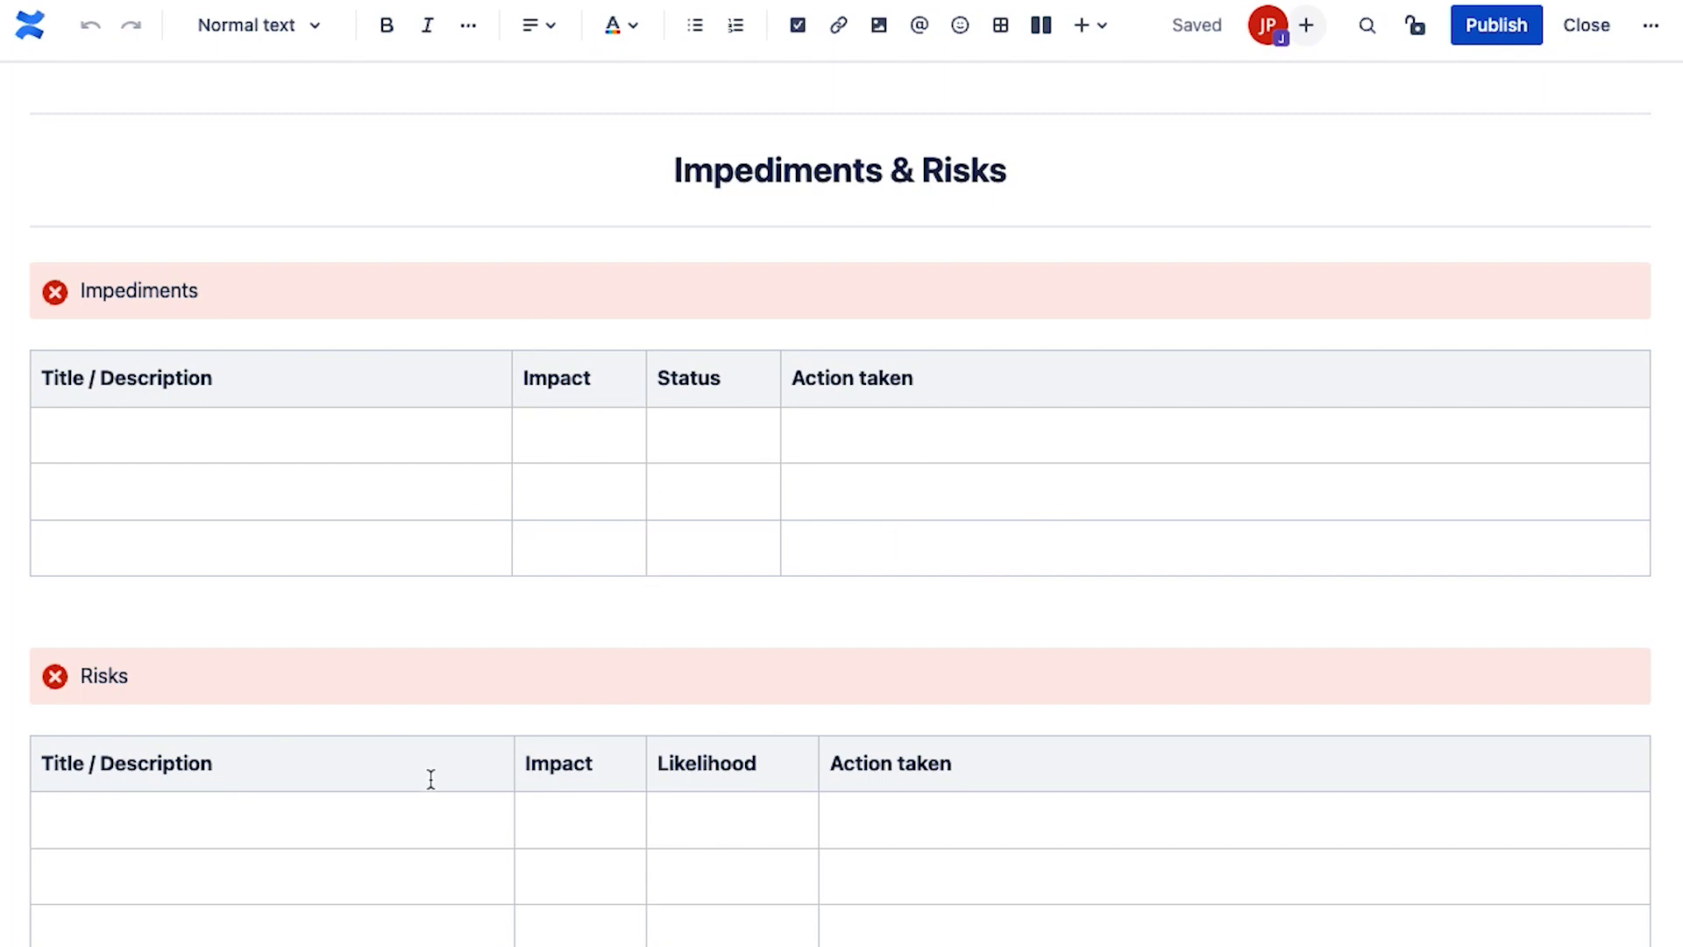
left_click(432, 819)
scroll(432, 819, "down", 3)
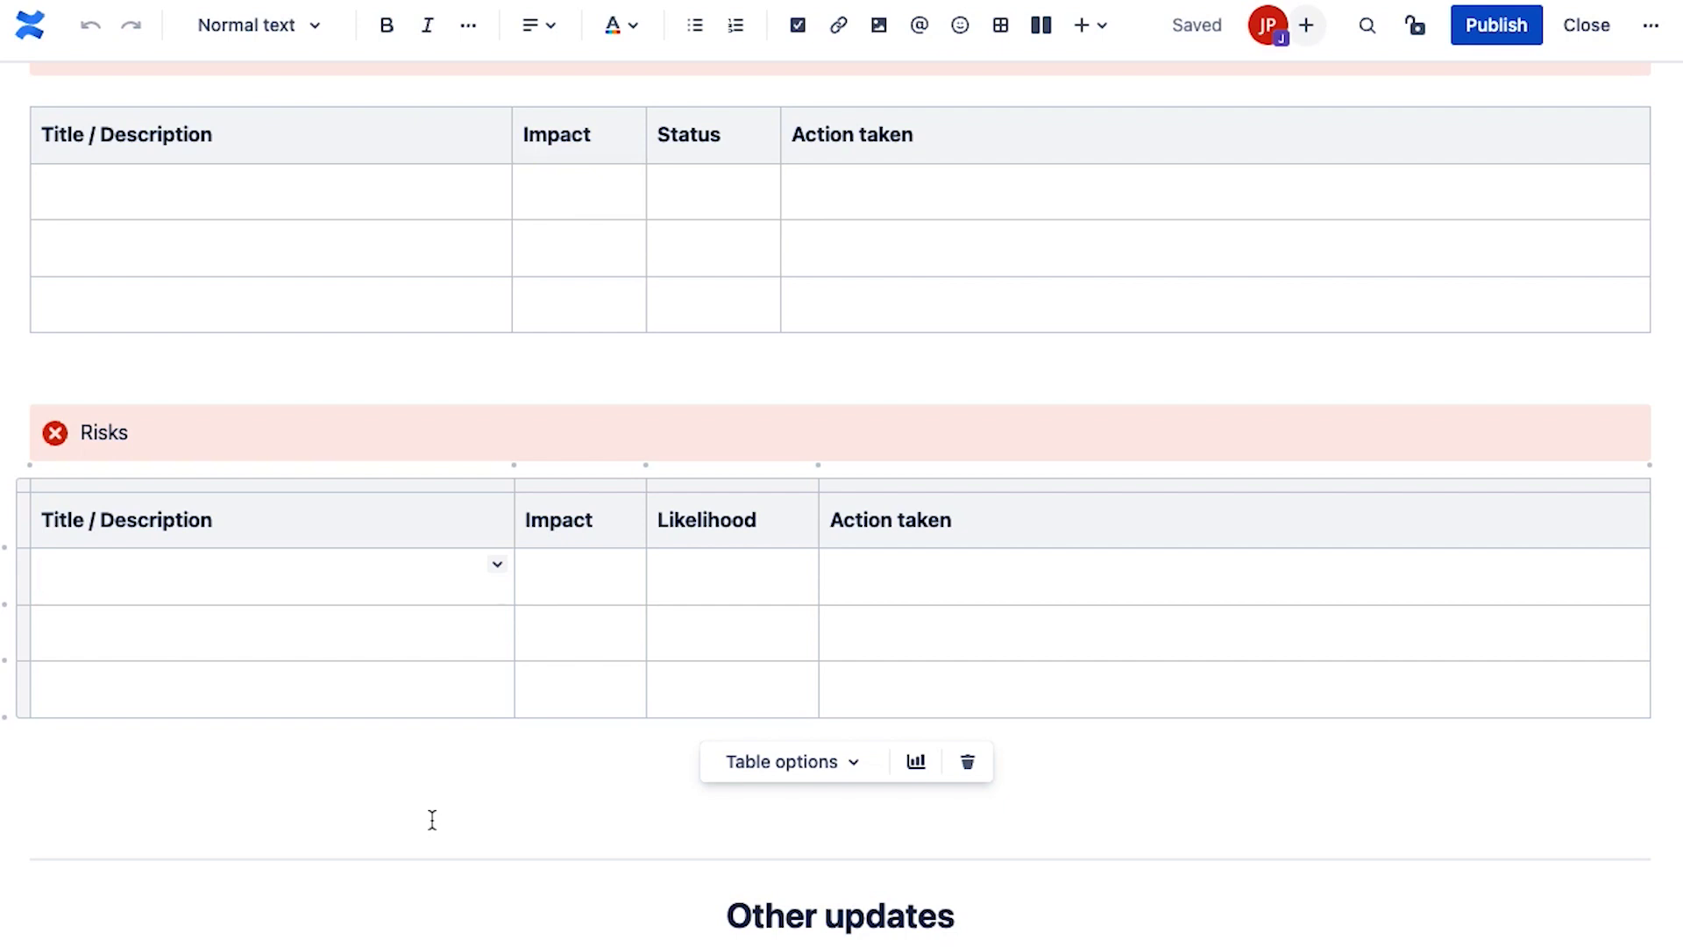
scroll(432, 820, "down", 2)
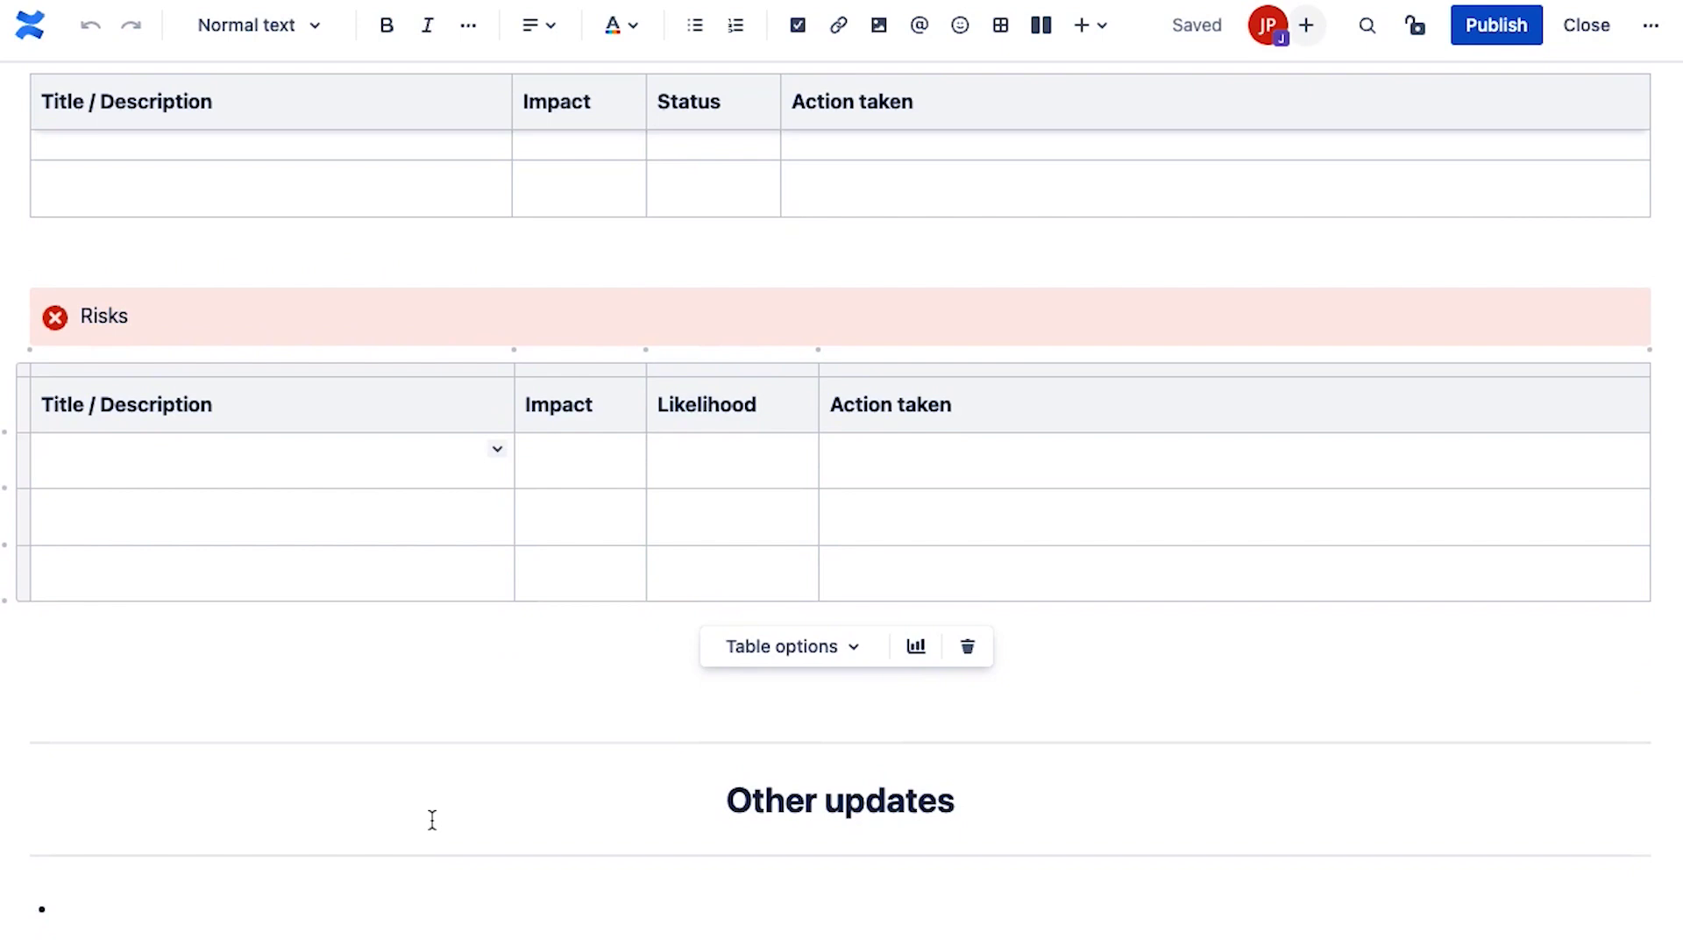
Check the Other updates and What's next sections, and publish the exported FB1 Sprint 3 report page.
scroll(432, 820, "down", 3)
scroll(433, 820, "down", 4)
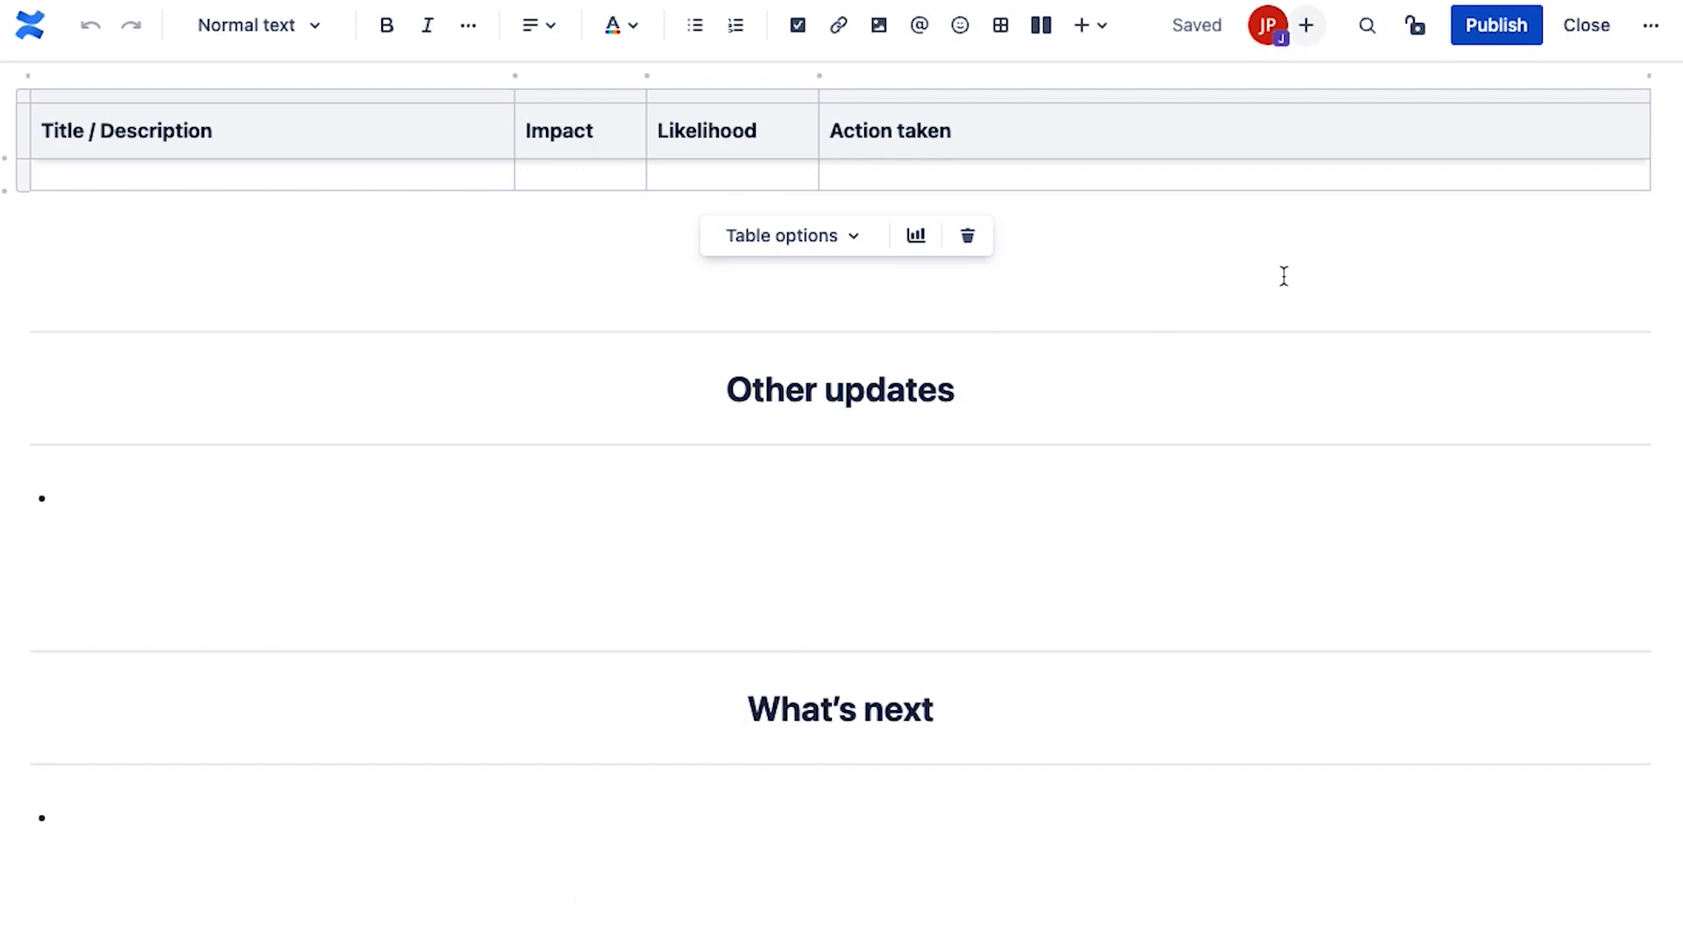
left_click(1498, 37)
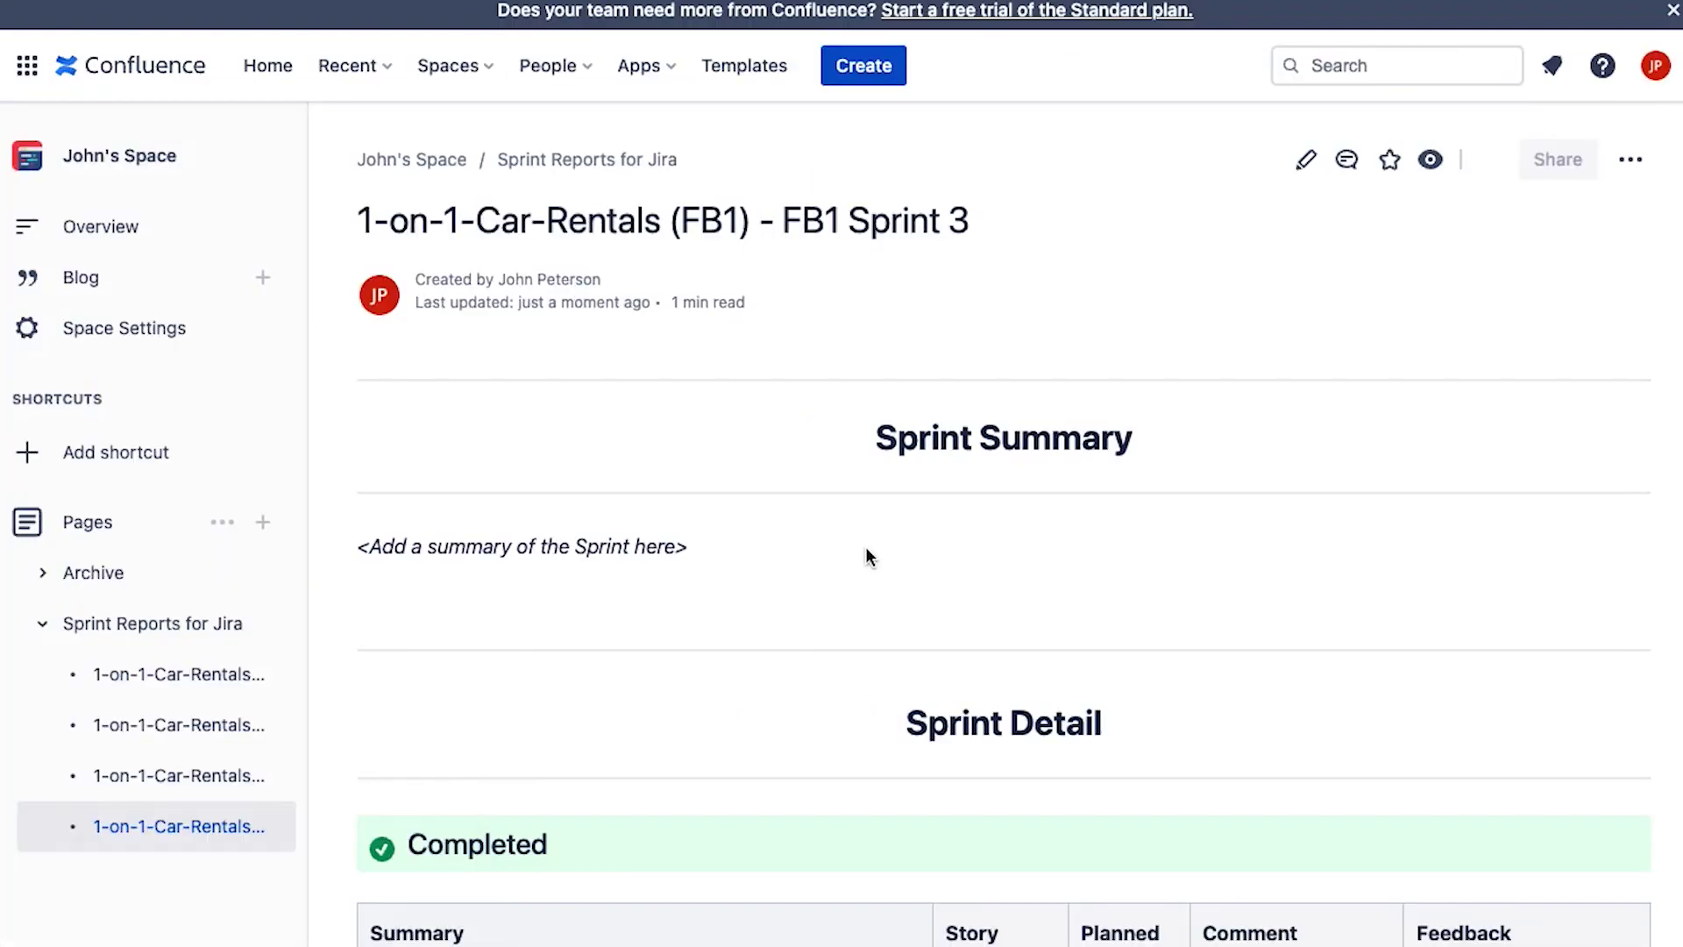
Open the FB1 Sprint 3 (Sample) report page for editing and examine its Sprint Summary section.
left_click(126, 785)
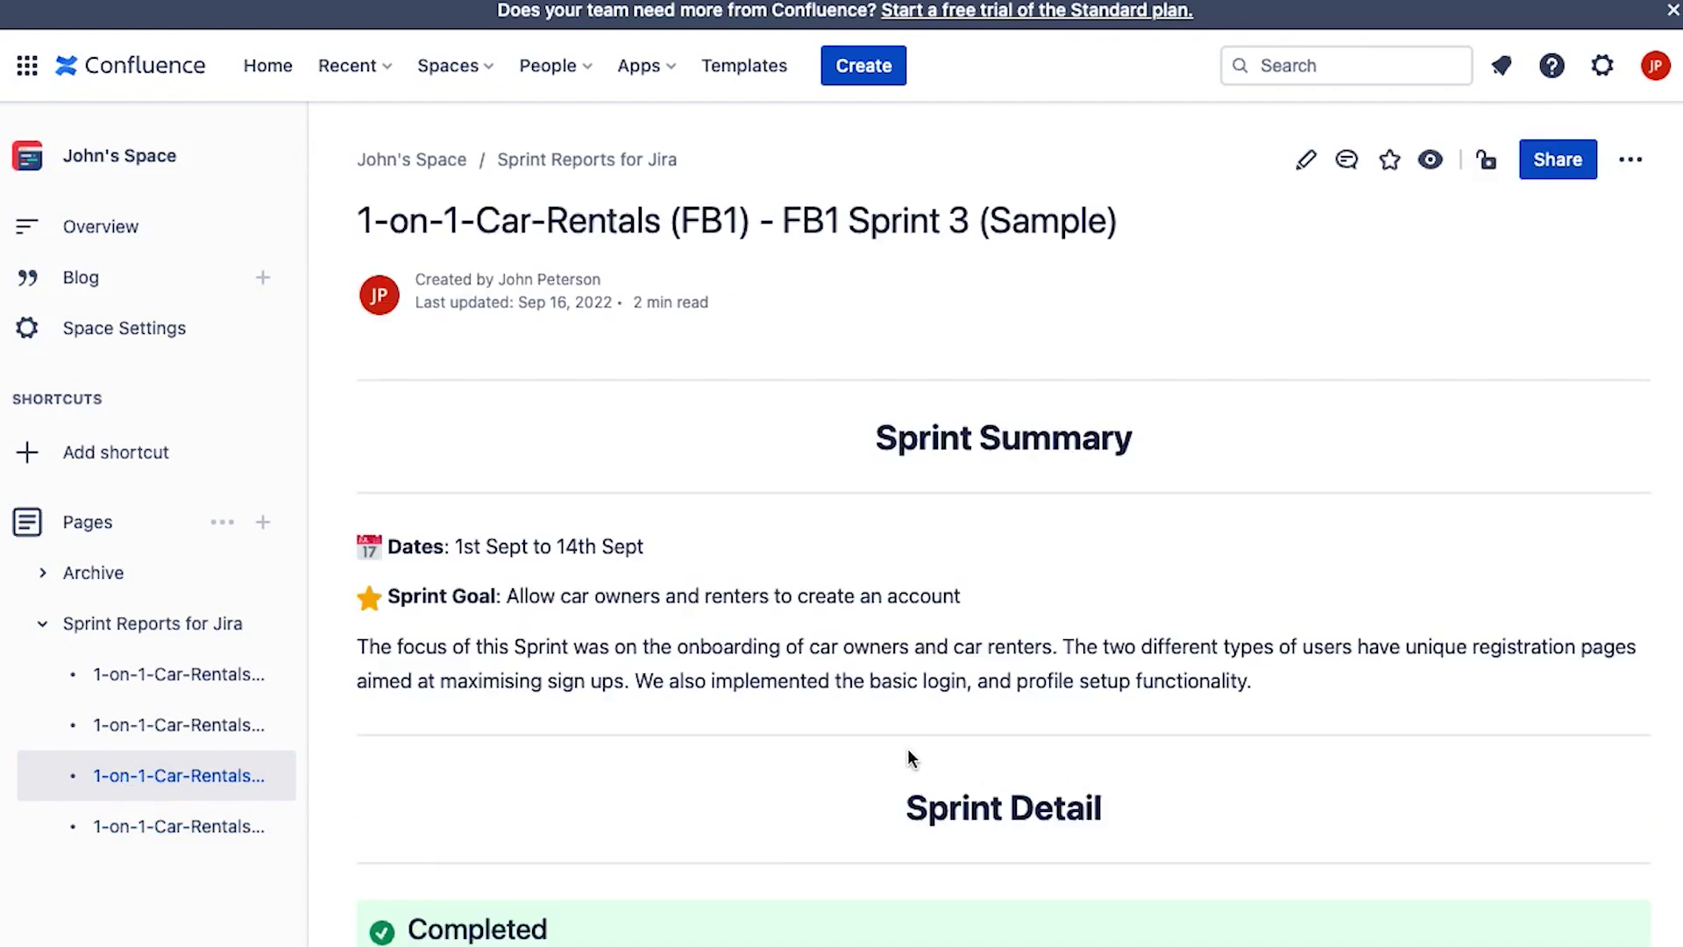
left_click(1307, 160)
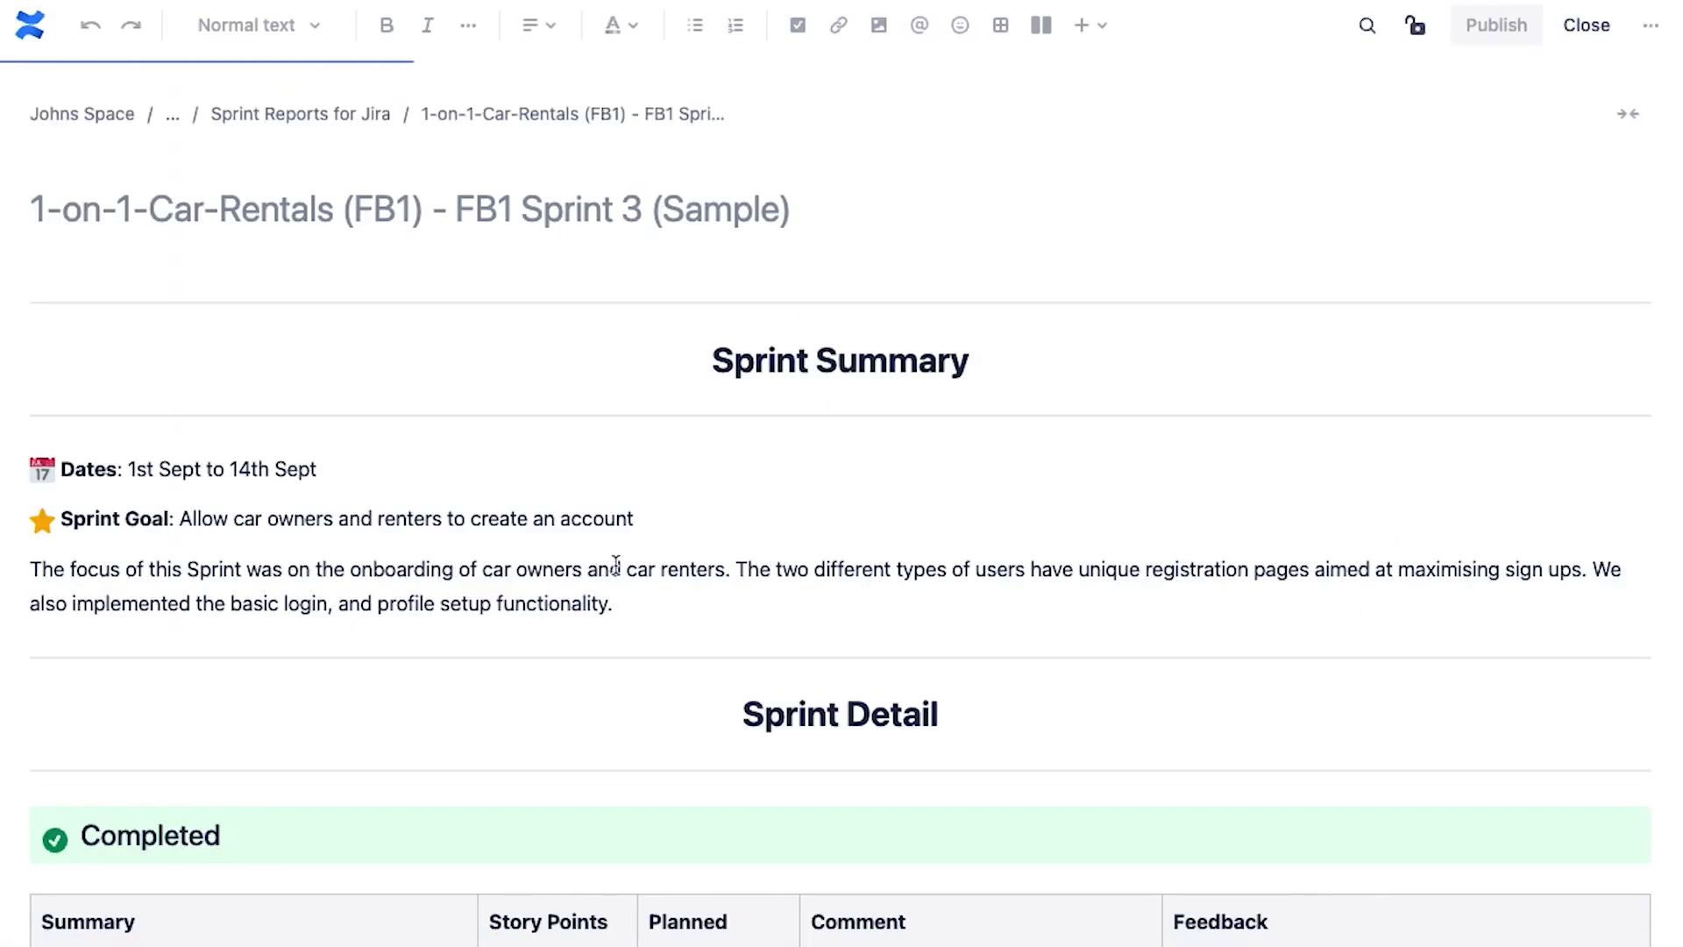
scroll(614, 563, "down", 3)
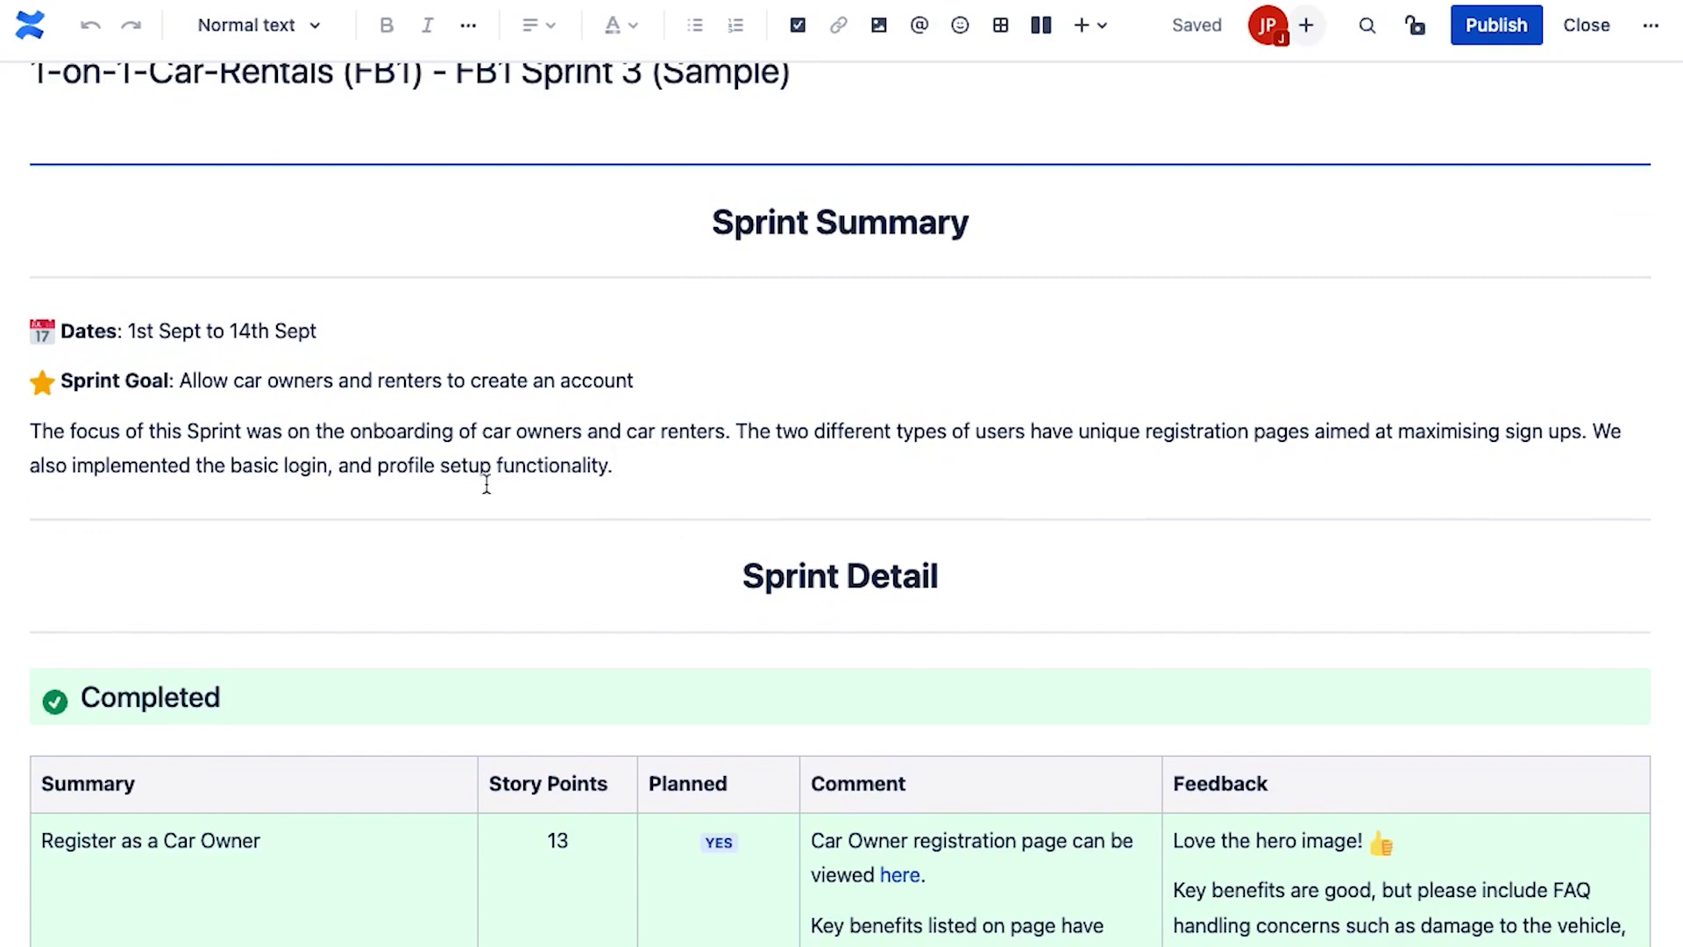
scroll(485, 479, "down", 4)
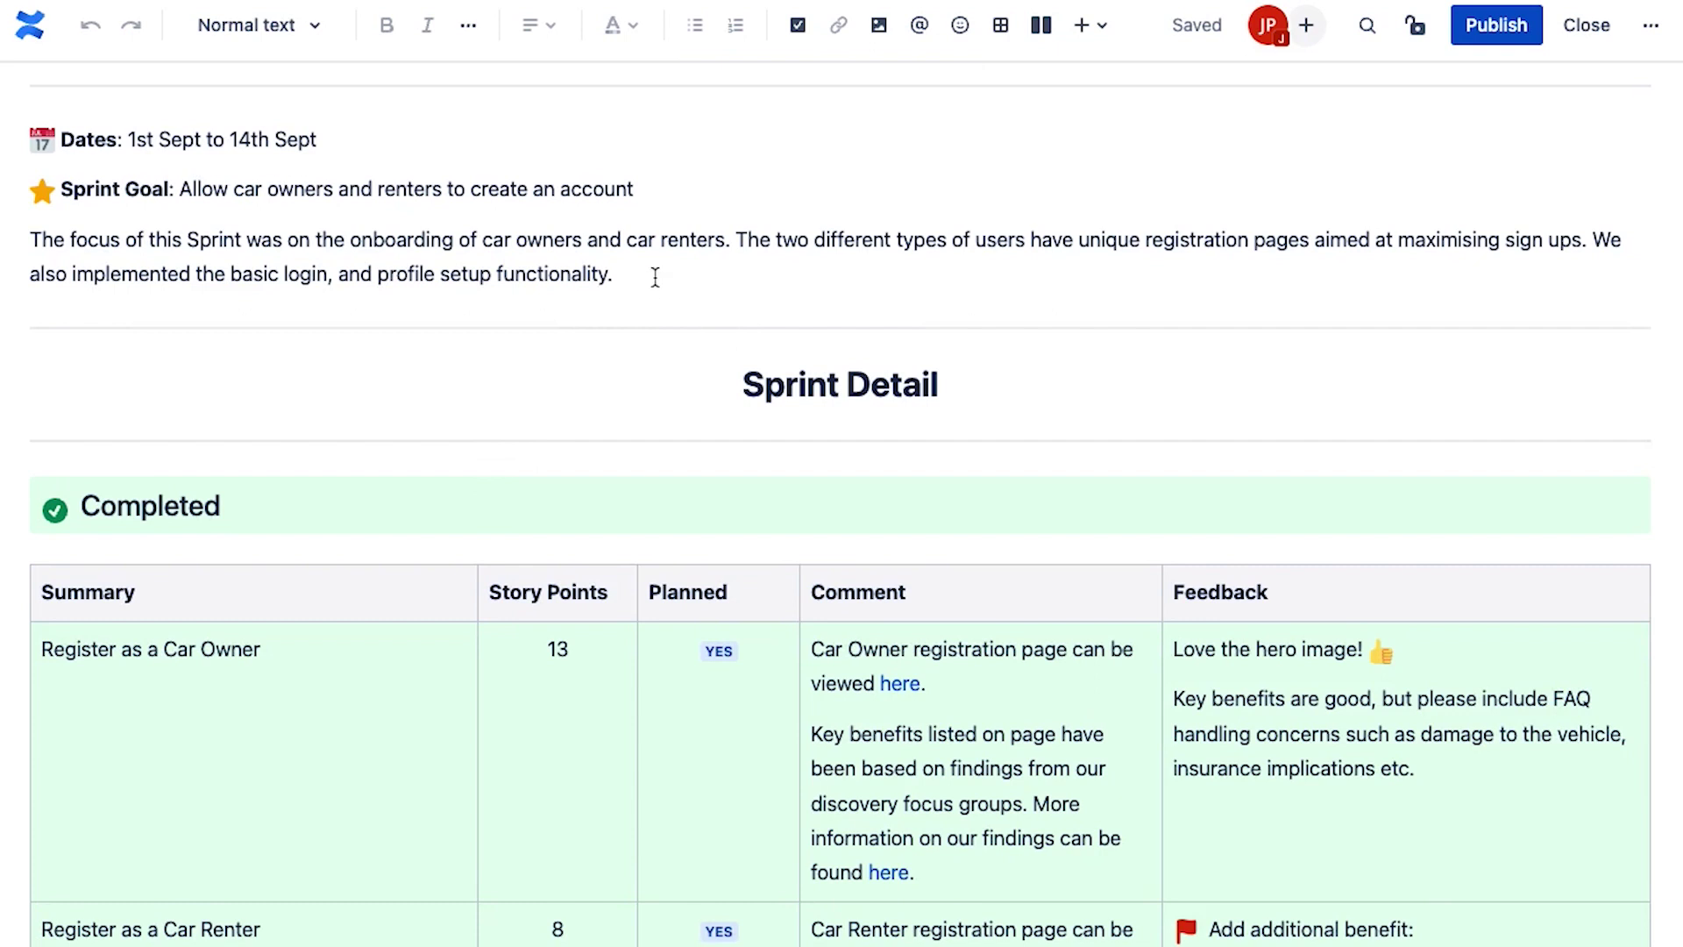
scroll(626, 290, "down", 1)
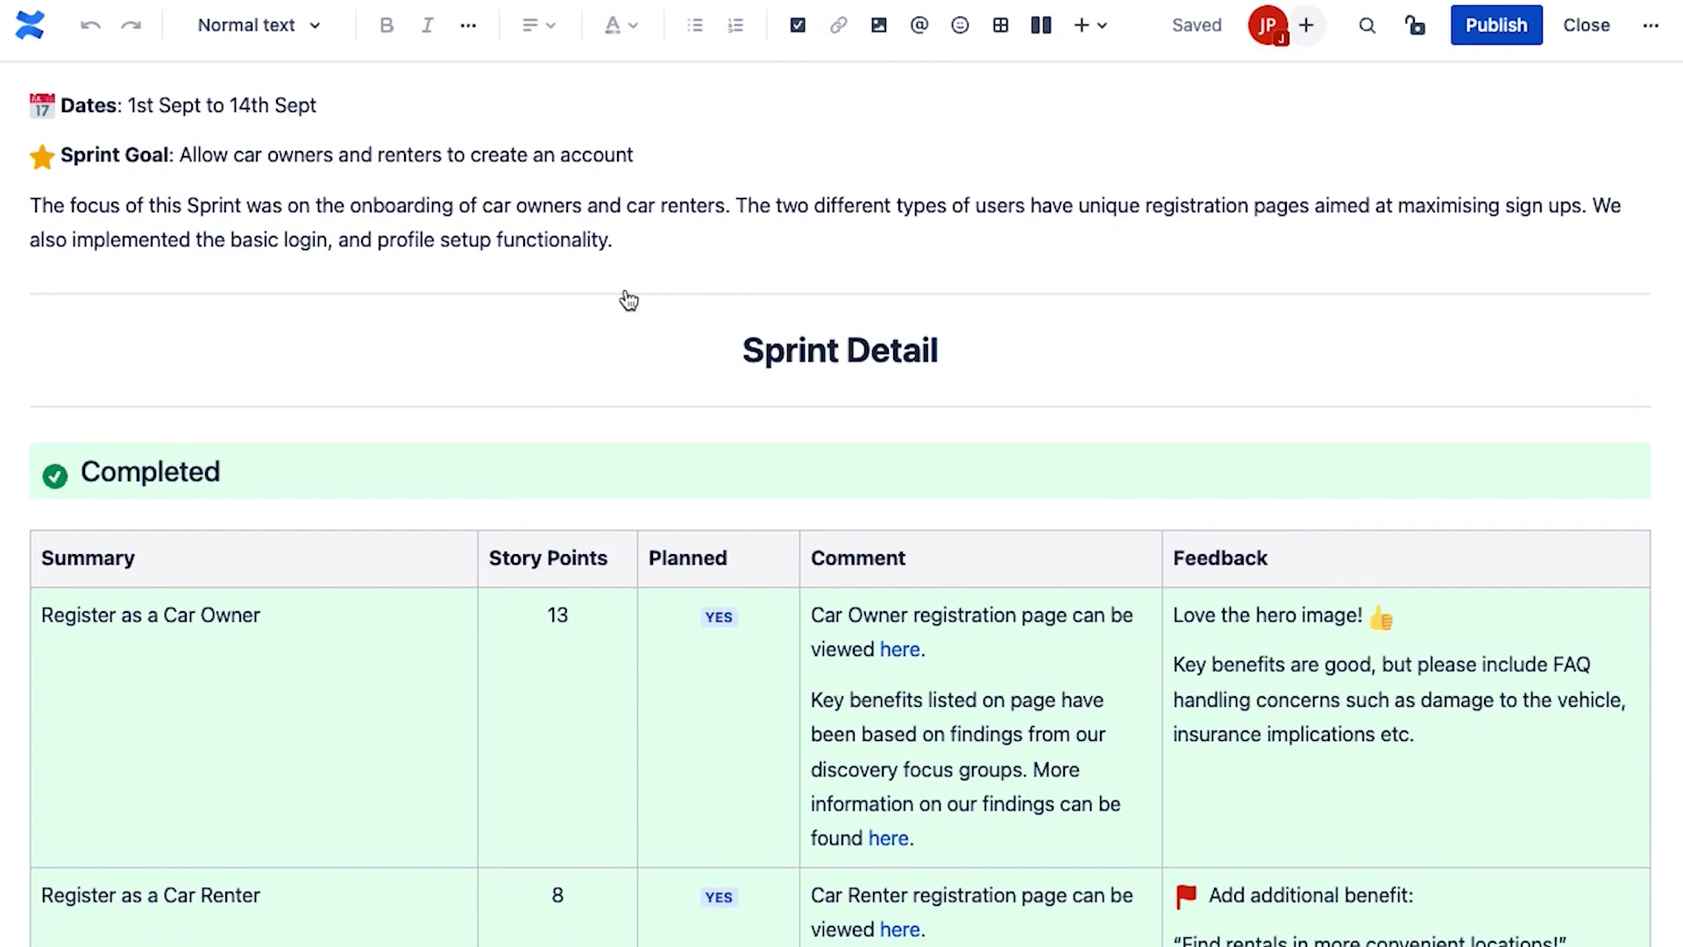
Examine the comments and feedback in the sample's Sprint Detail tables from Completed to Removed, selecting the key benefits feedback for Register as a Car Owner.
scroll(627, 300, "down", 10)
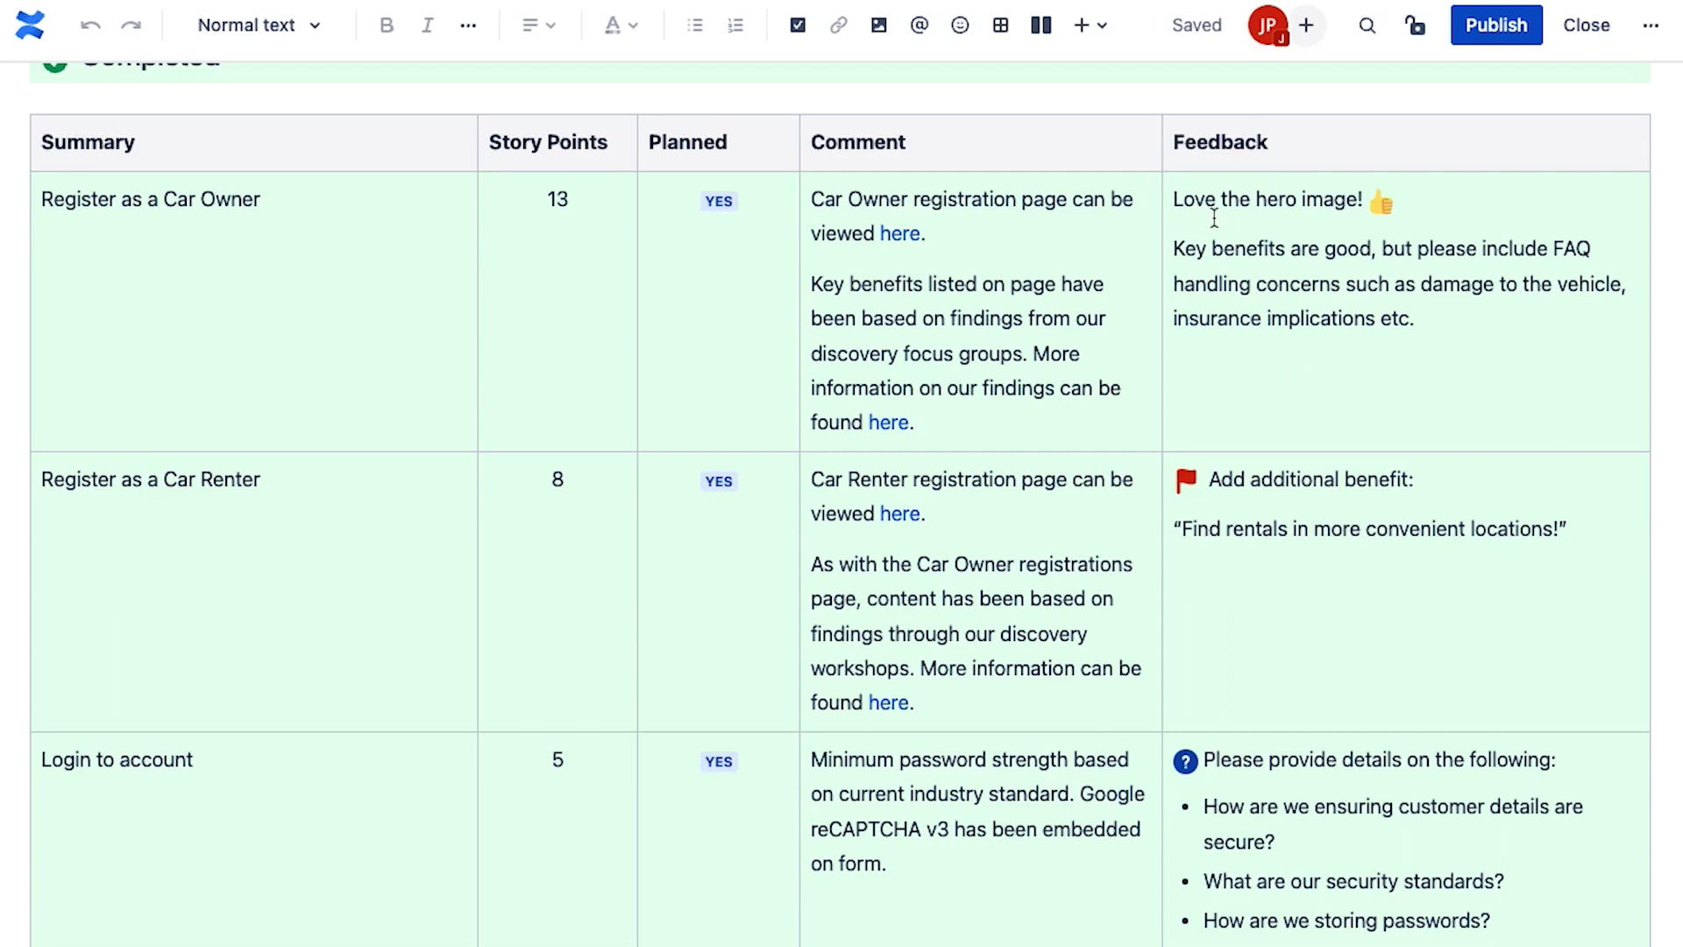
left_click_drag(1174, 200, 1387, 207)
left_click(1293, 261)
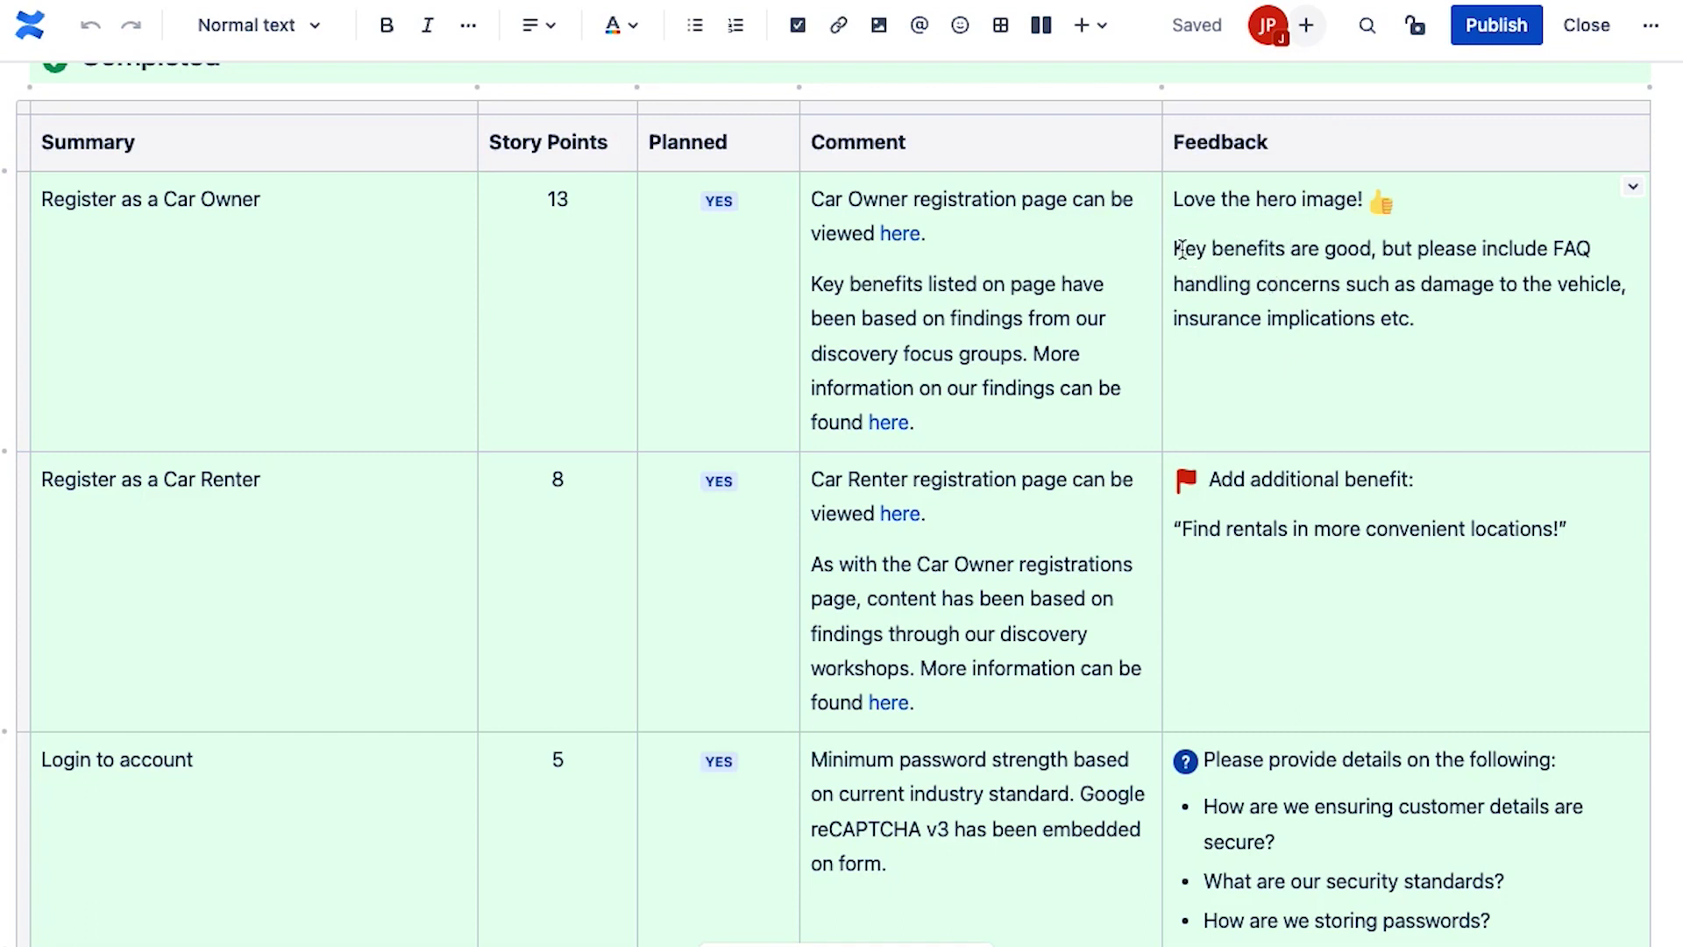
left_click_drag(1175, 250, 1422, 313)
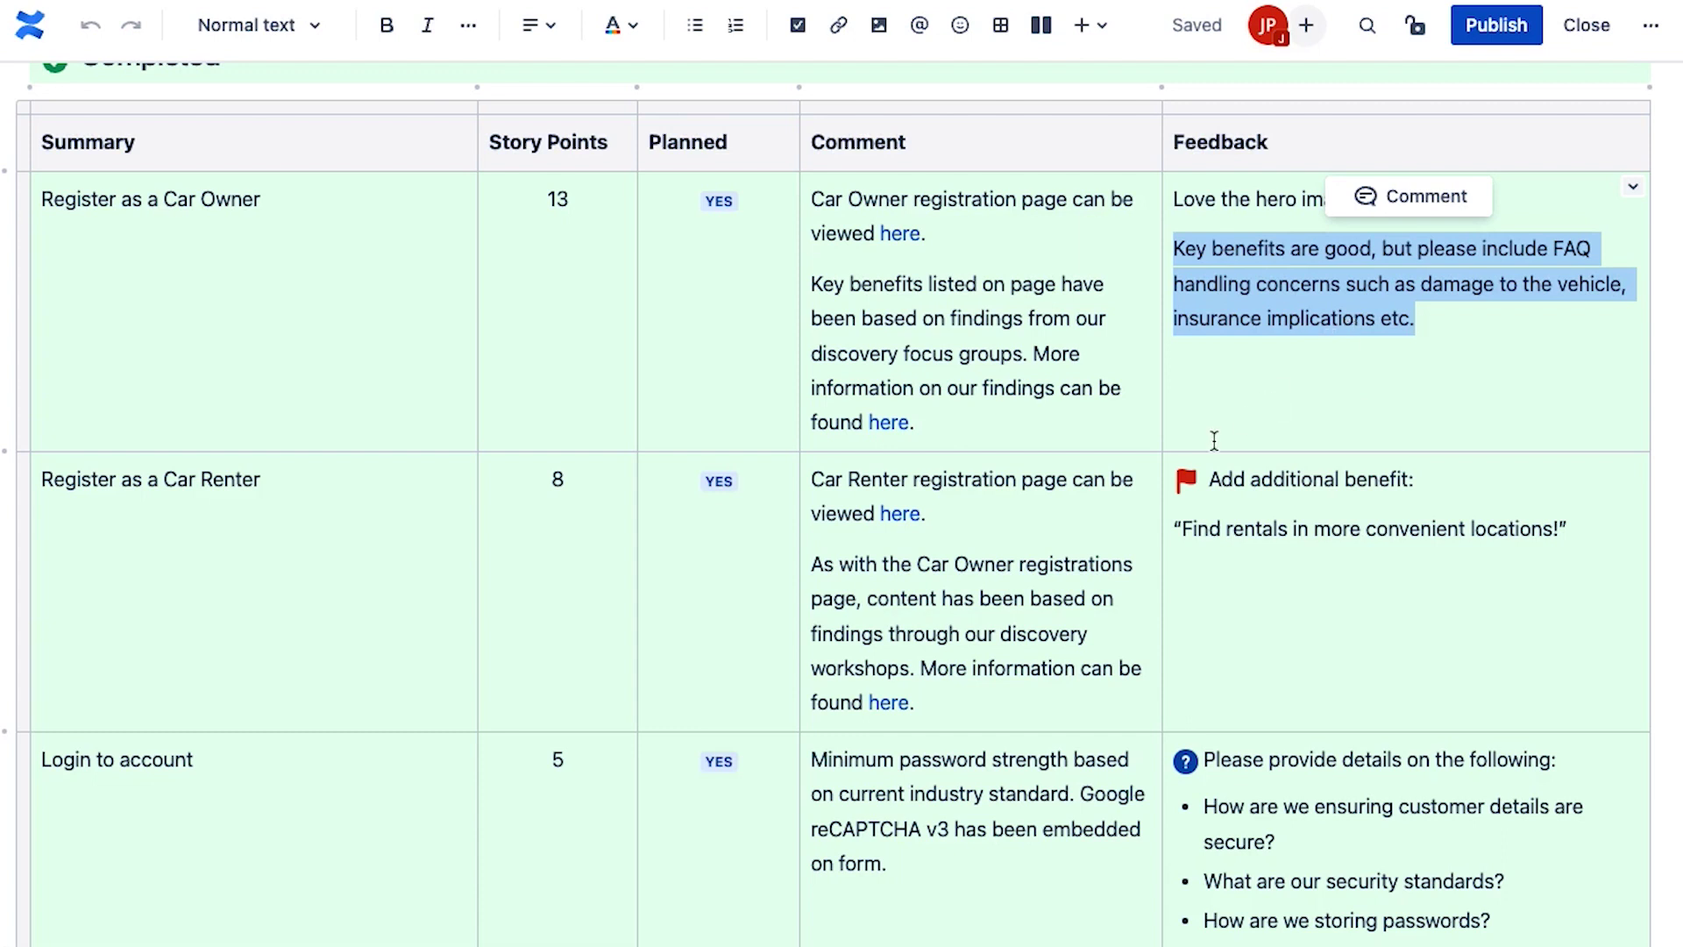
scroll(1063, 484, "down", 2)
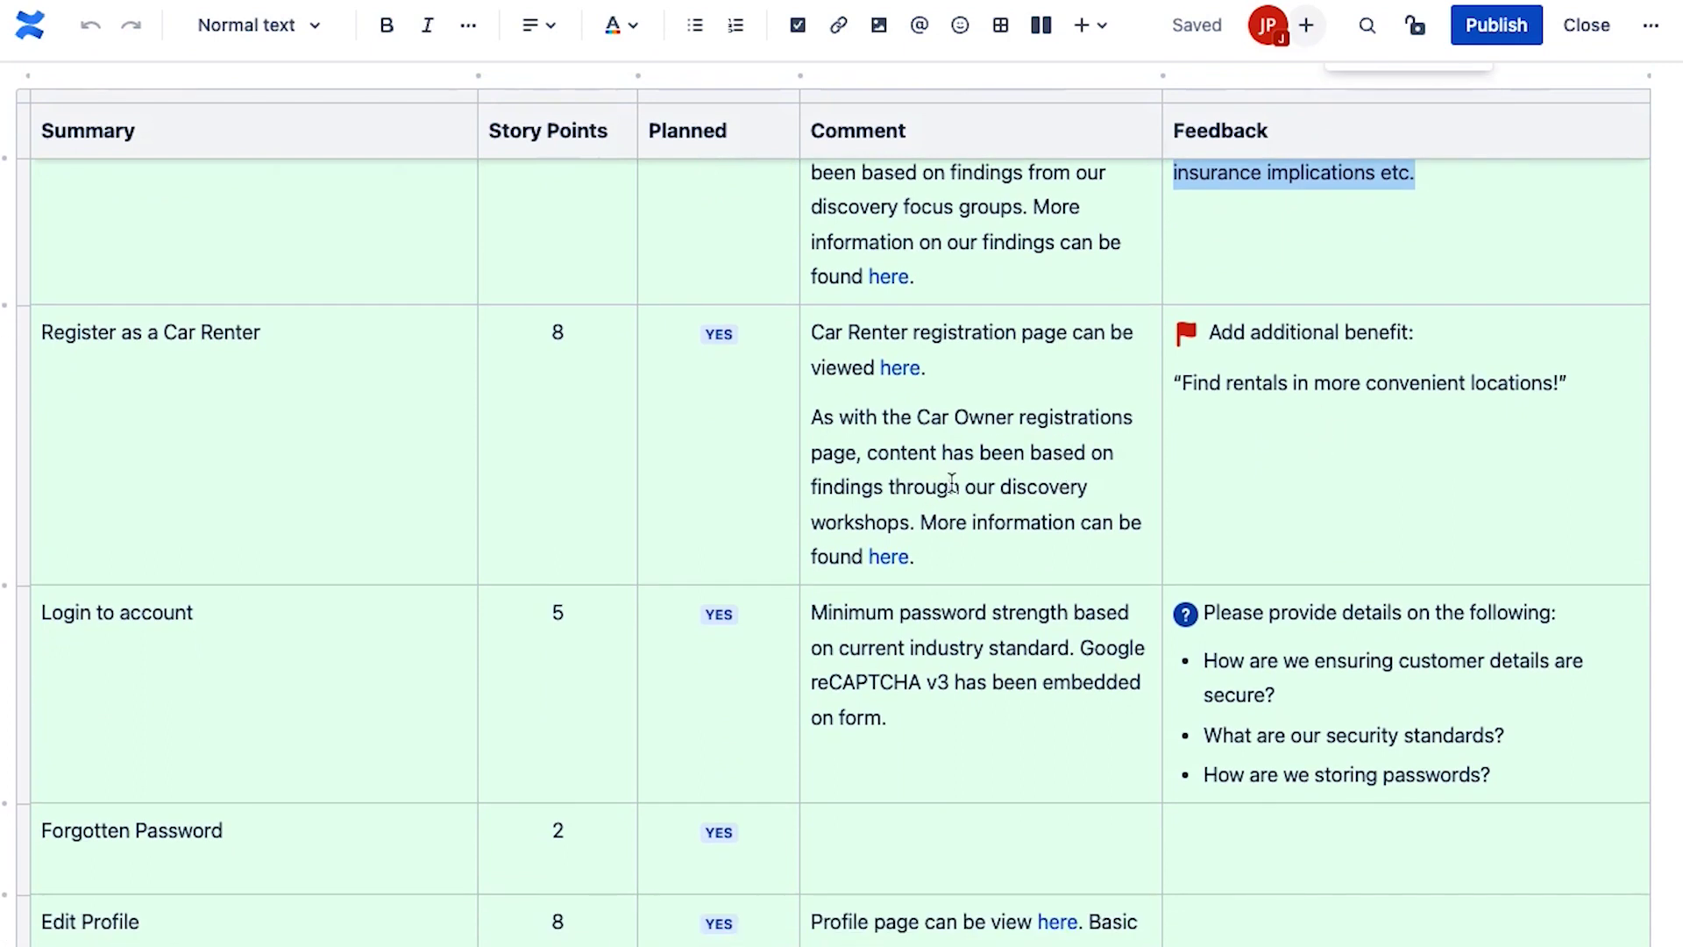
scroll(877, 443, "down", 1)
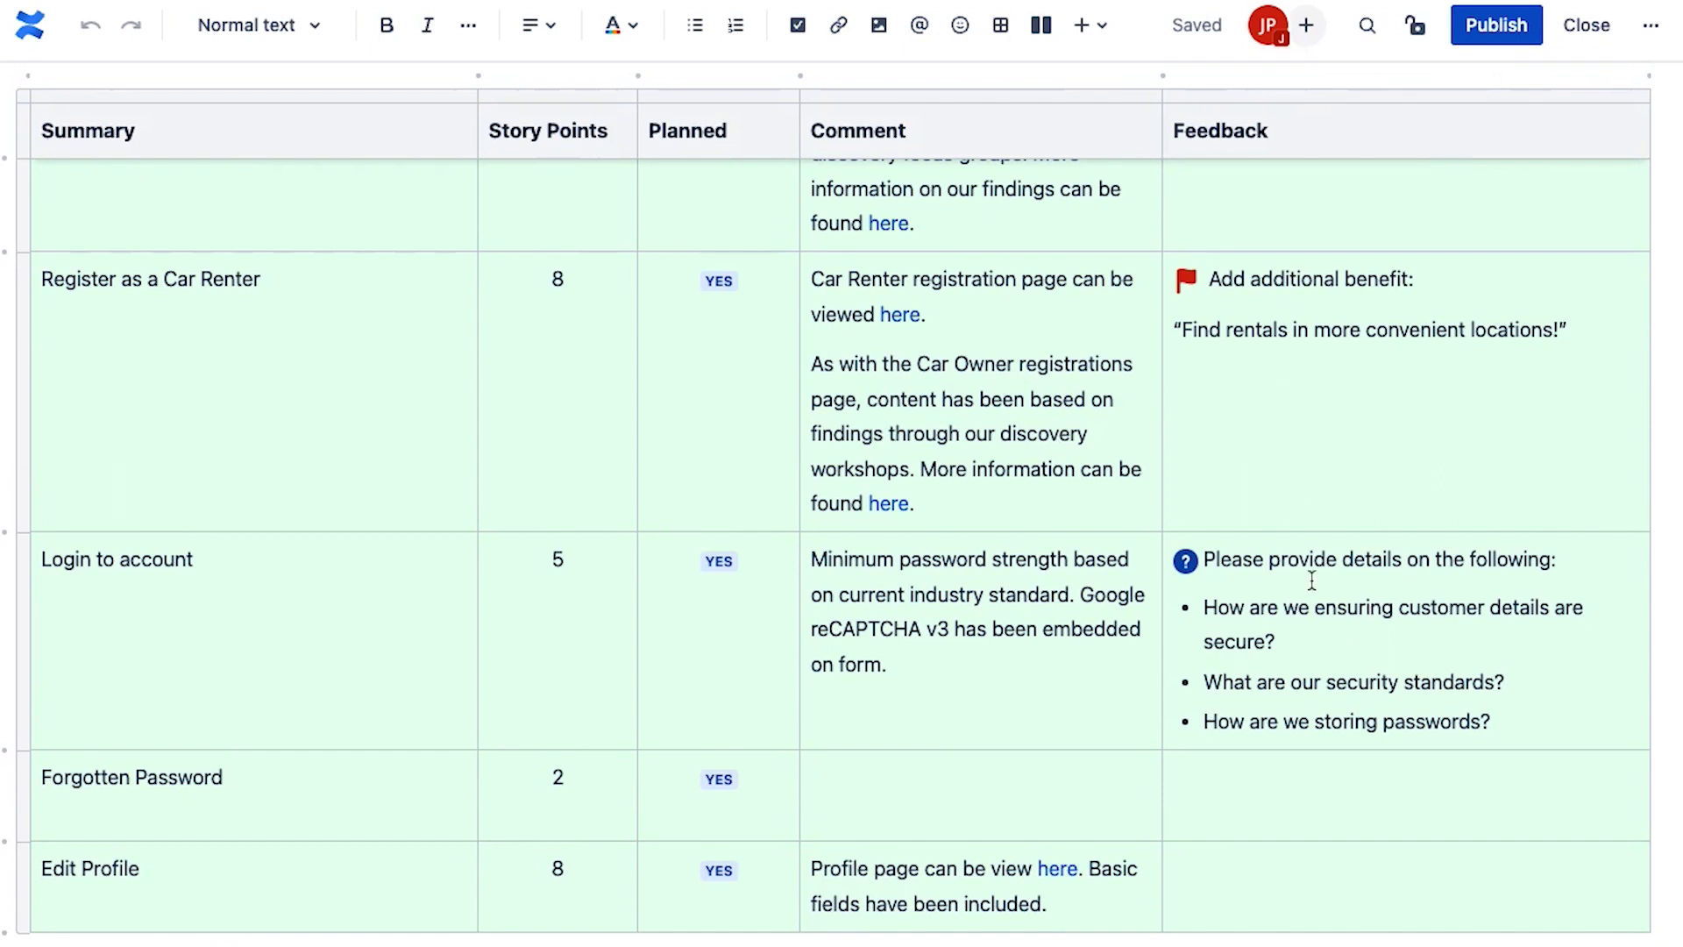
scroll(1313, 580, "down", 2)
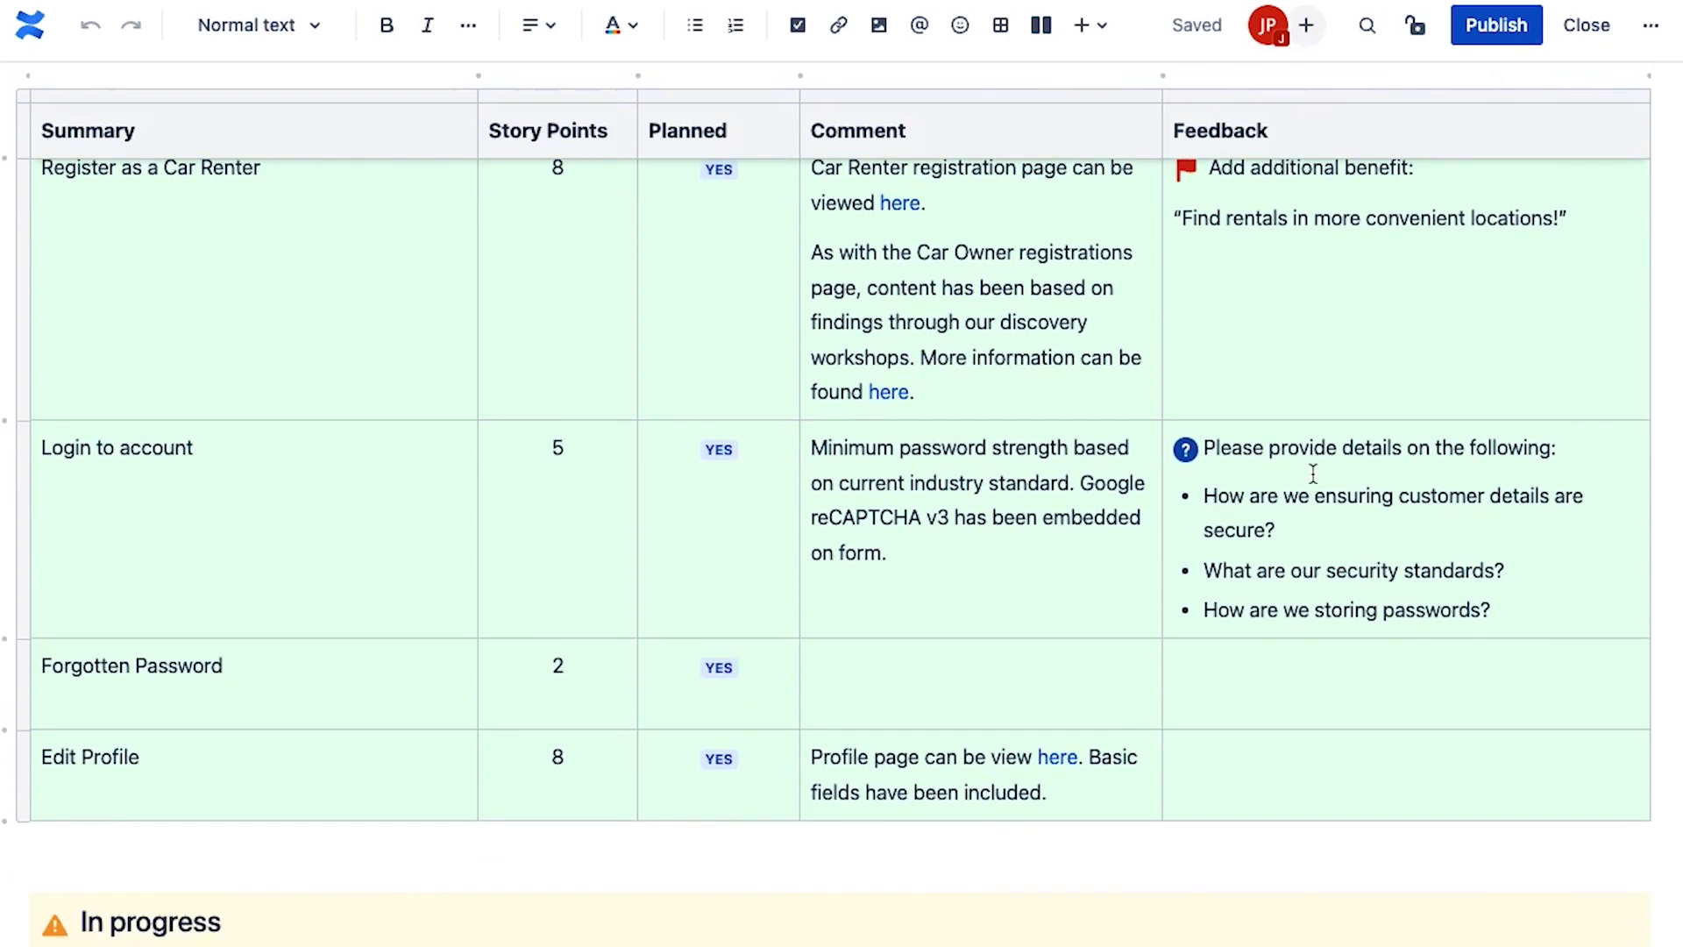
scroll(906, 582, "down", 10)
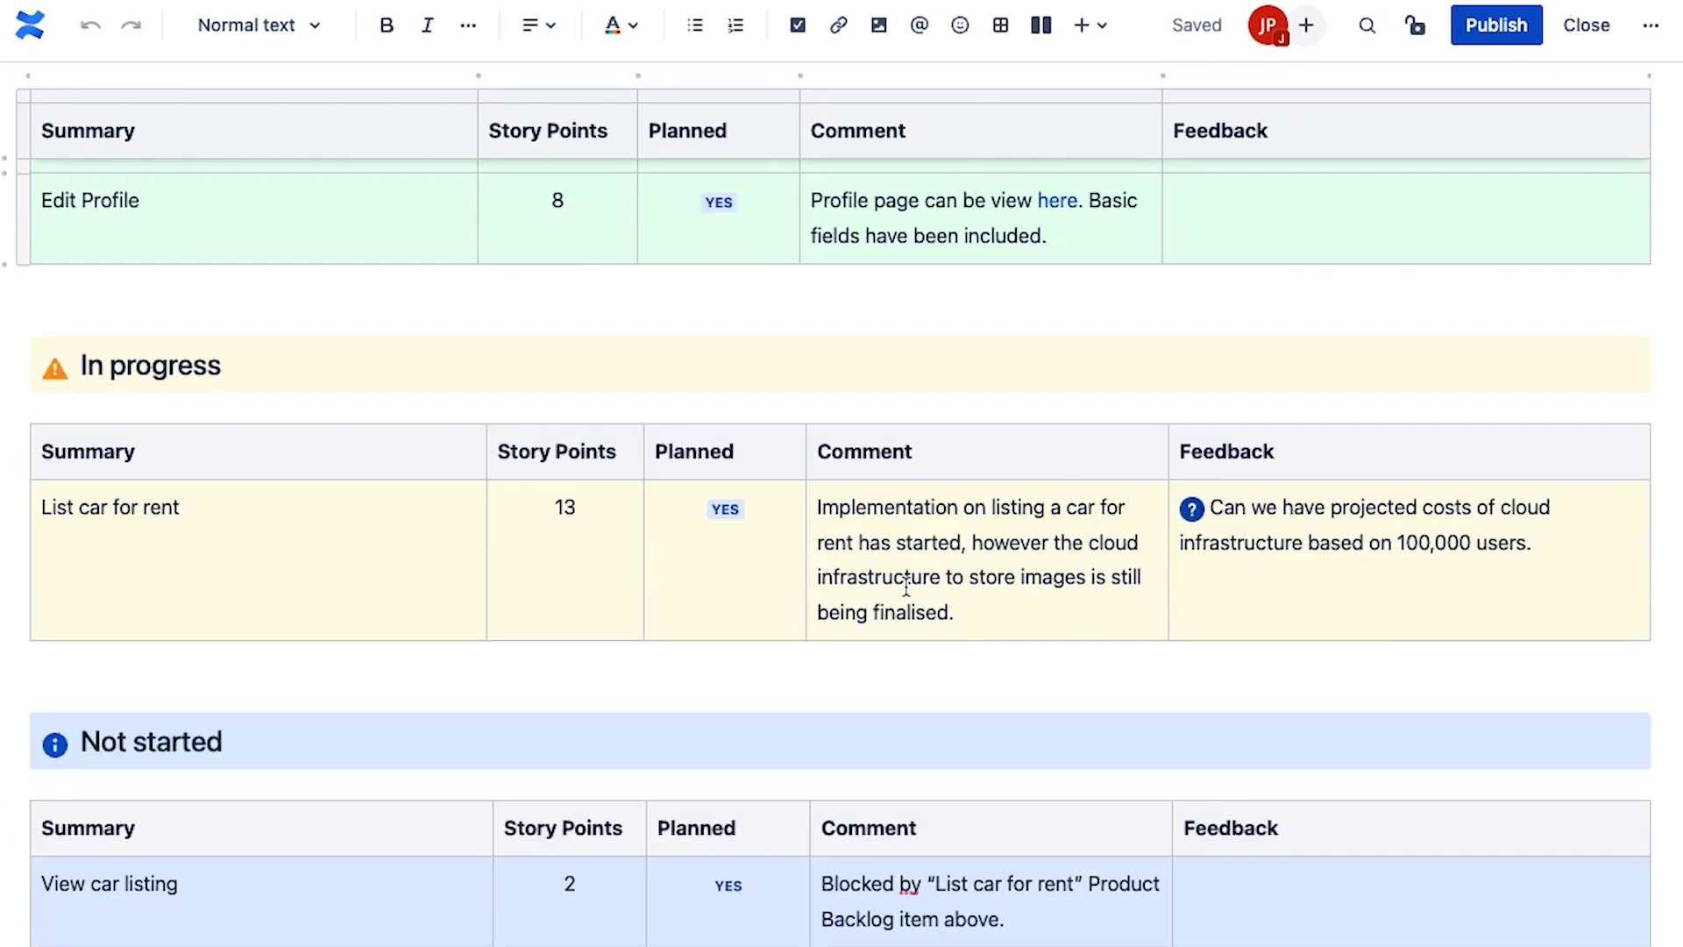
scroll(907, 585, "down", 13)
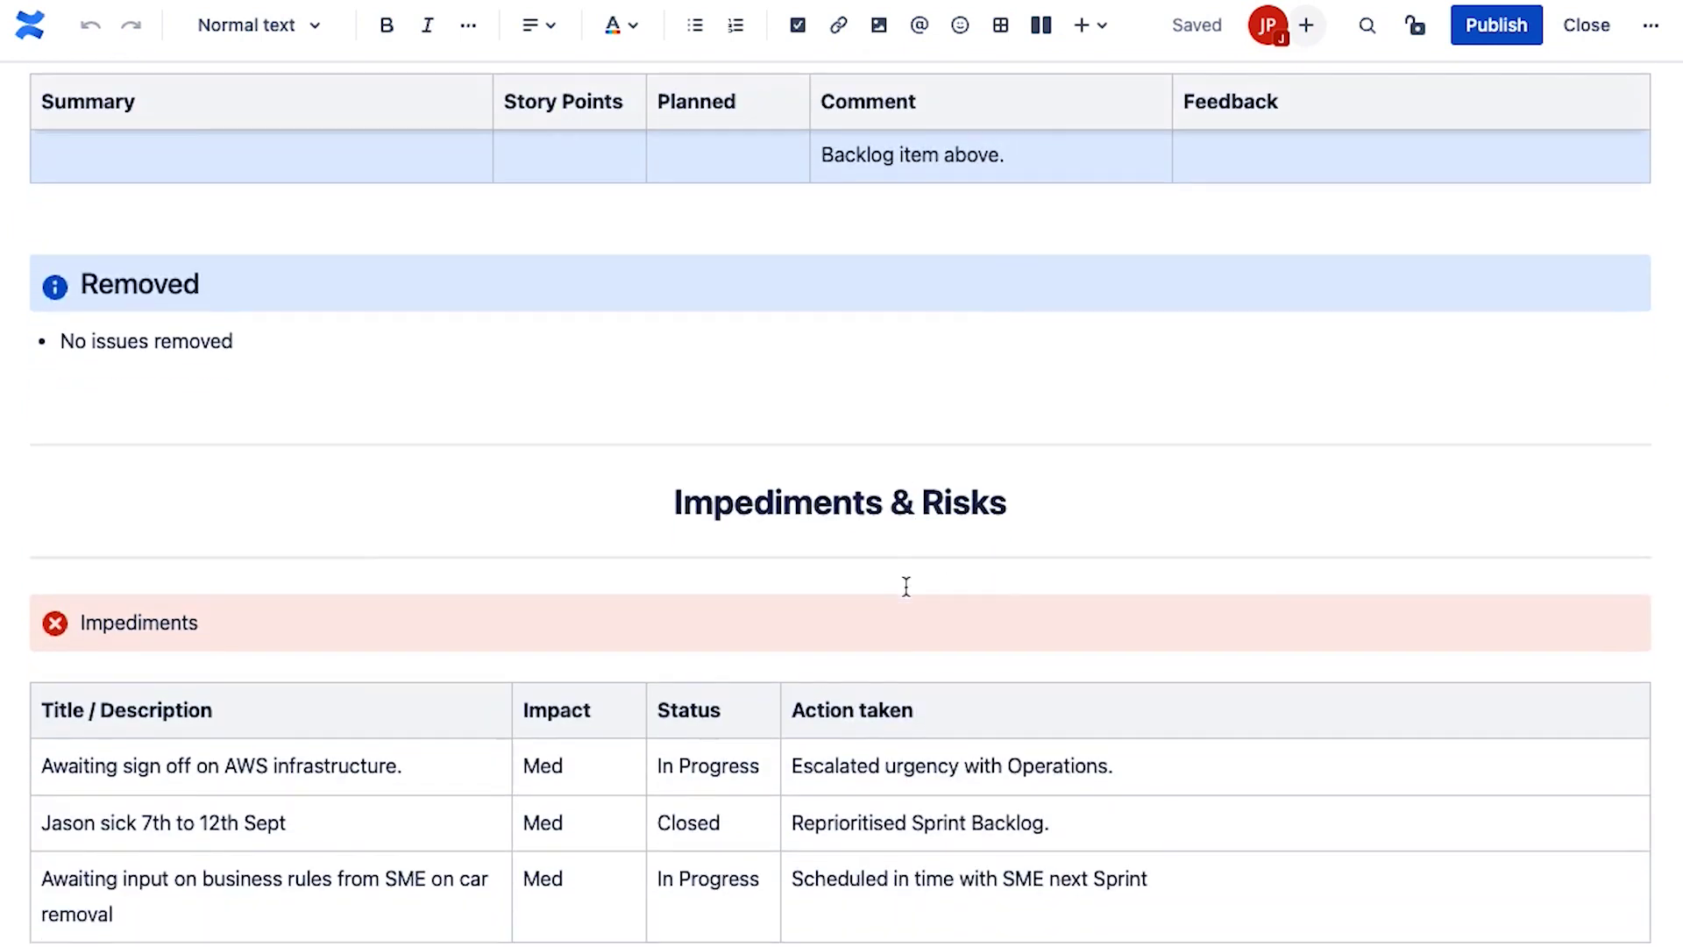
Review the Impediments table, selecting in turn the AWS infrastructure, business rules and sick leave descriptions.
scroll(907, 586, "down", 7)
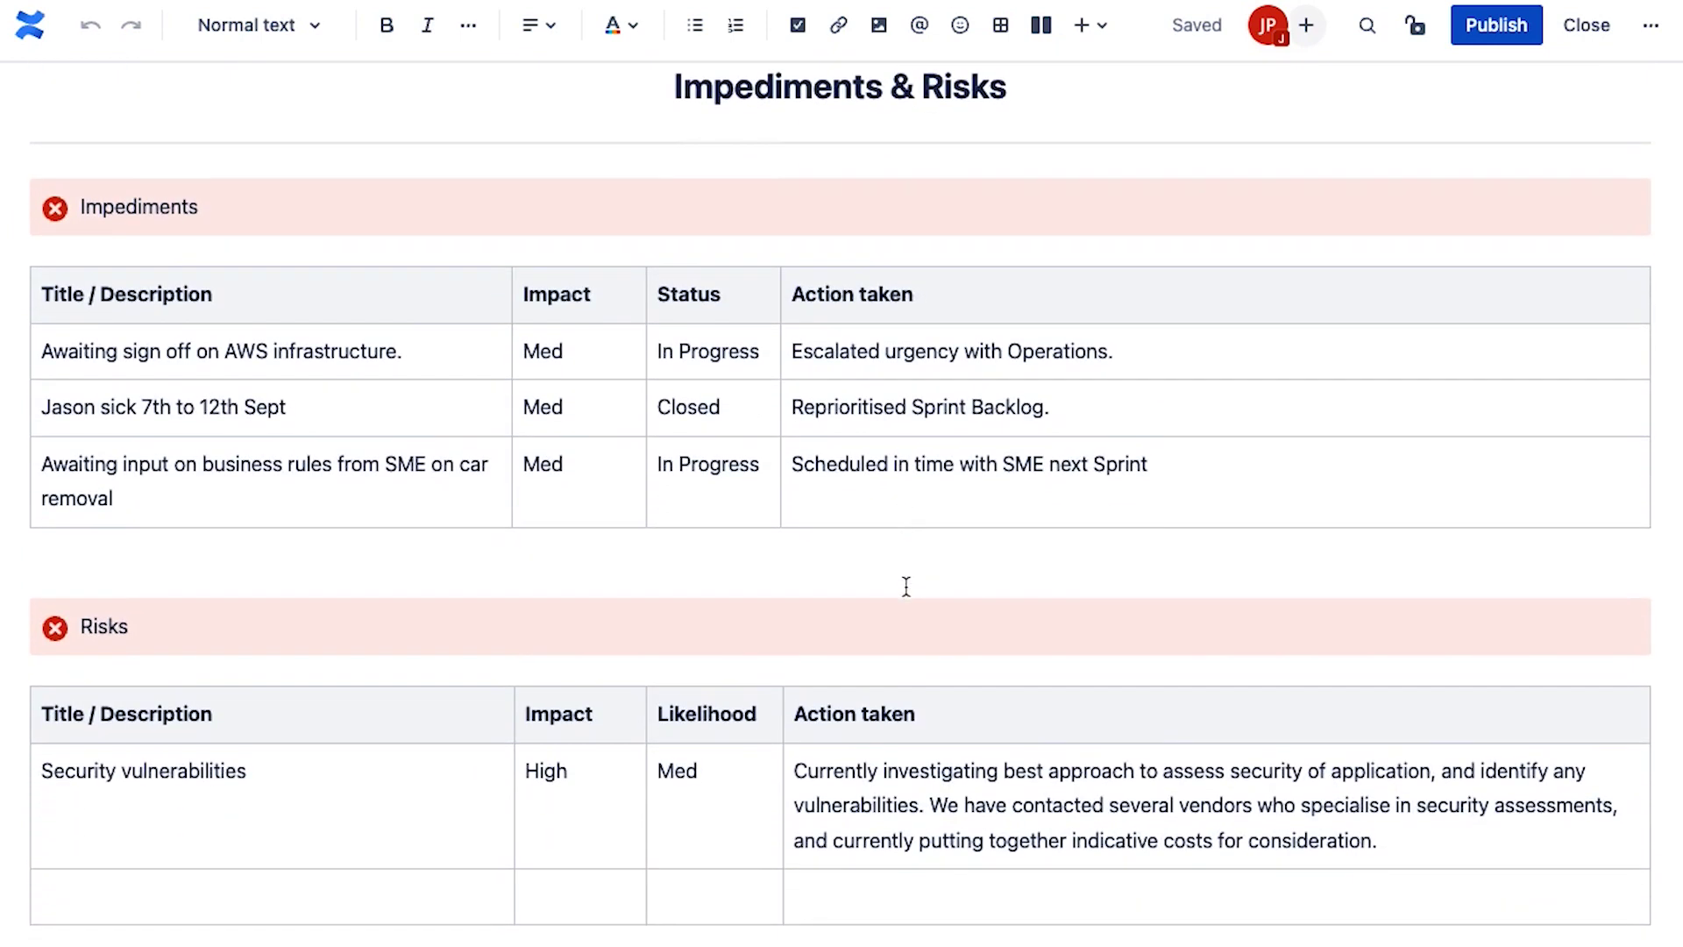
scroll(907, 586, "up", 1)
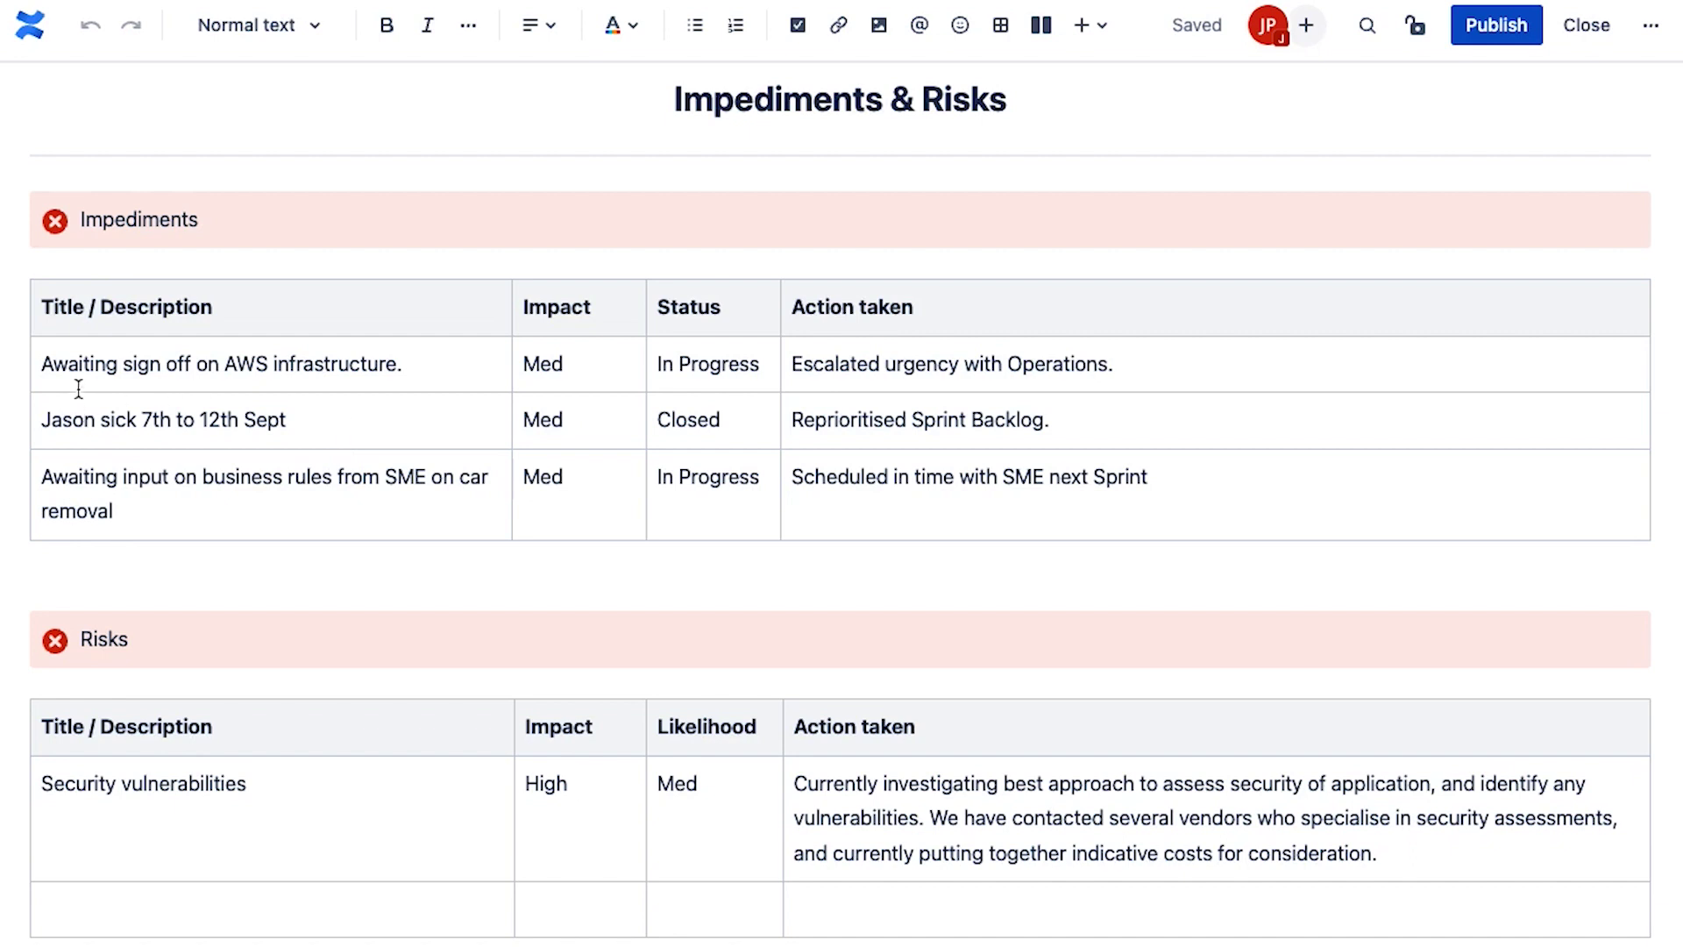
left_click_drag(68, 365, 324, 375)
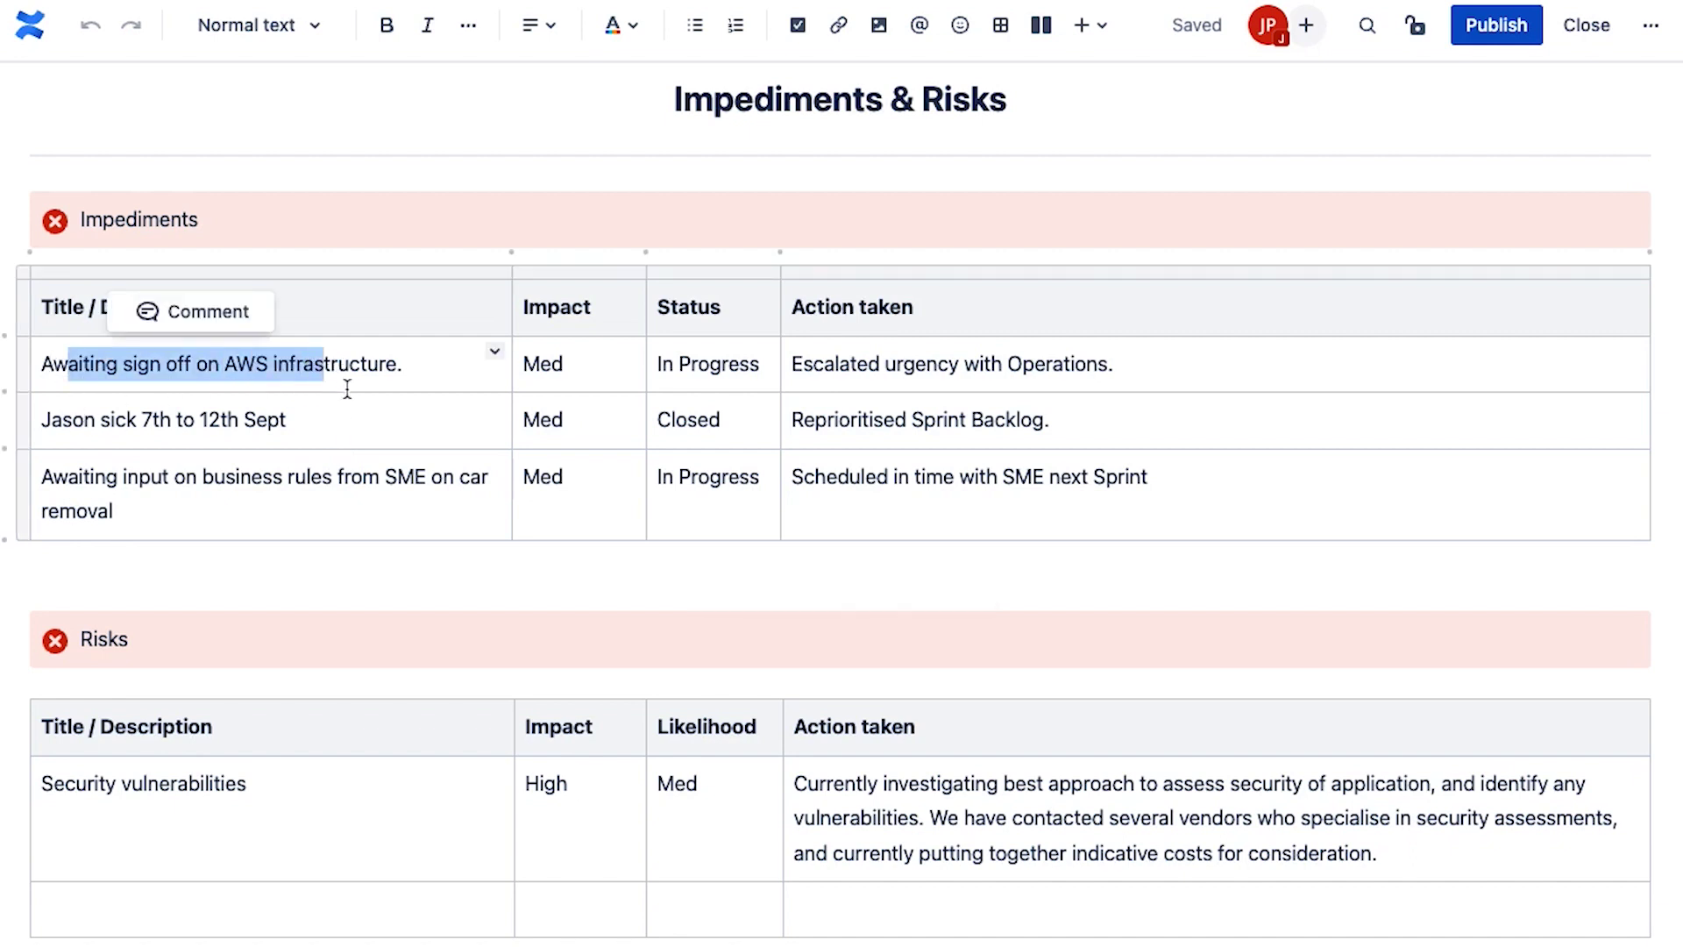
left_click_drag(71, 481, 295, 482)
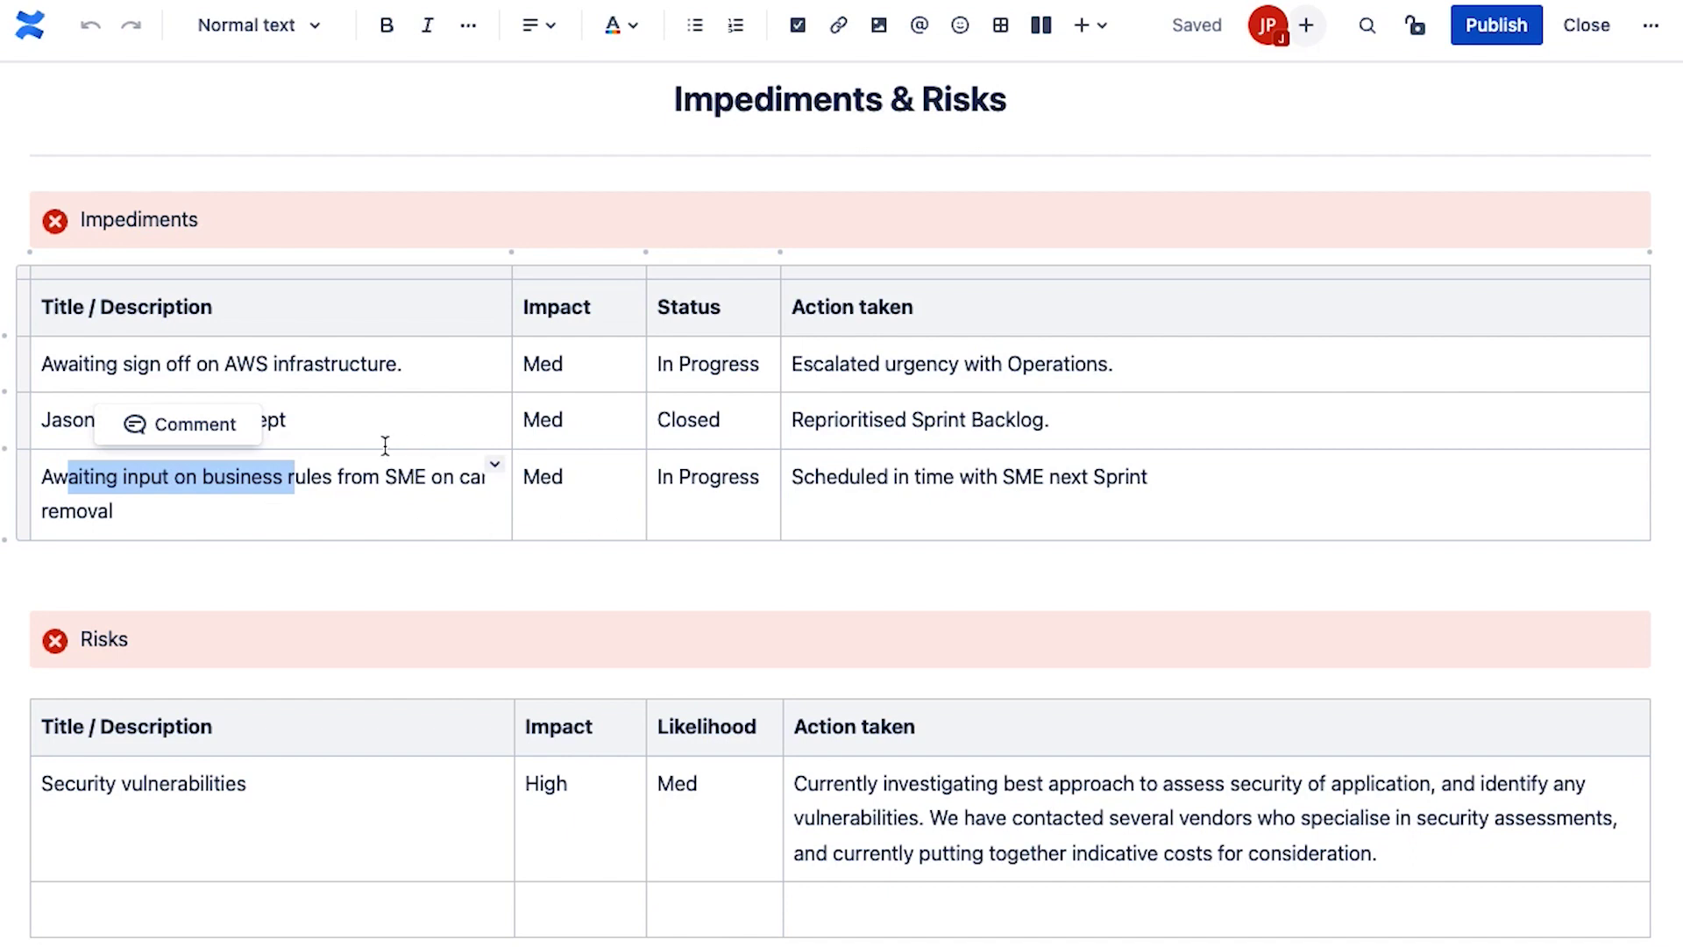
left_click(58, 420)
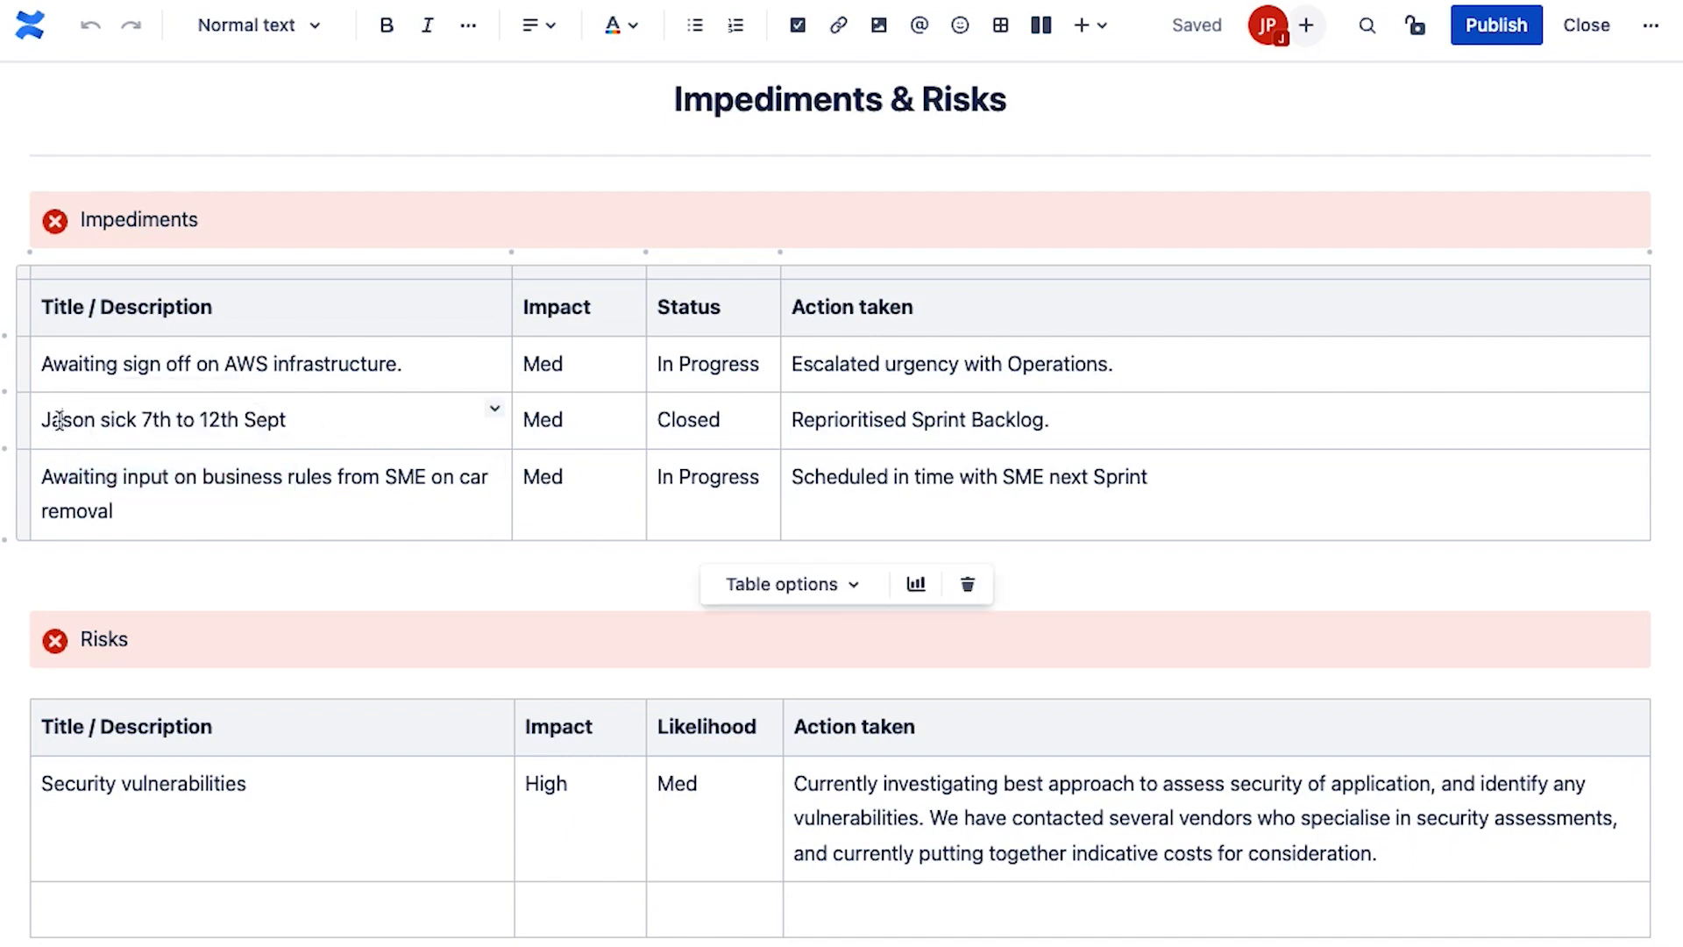
left_click_drag(41, 421, 265, 429)
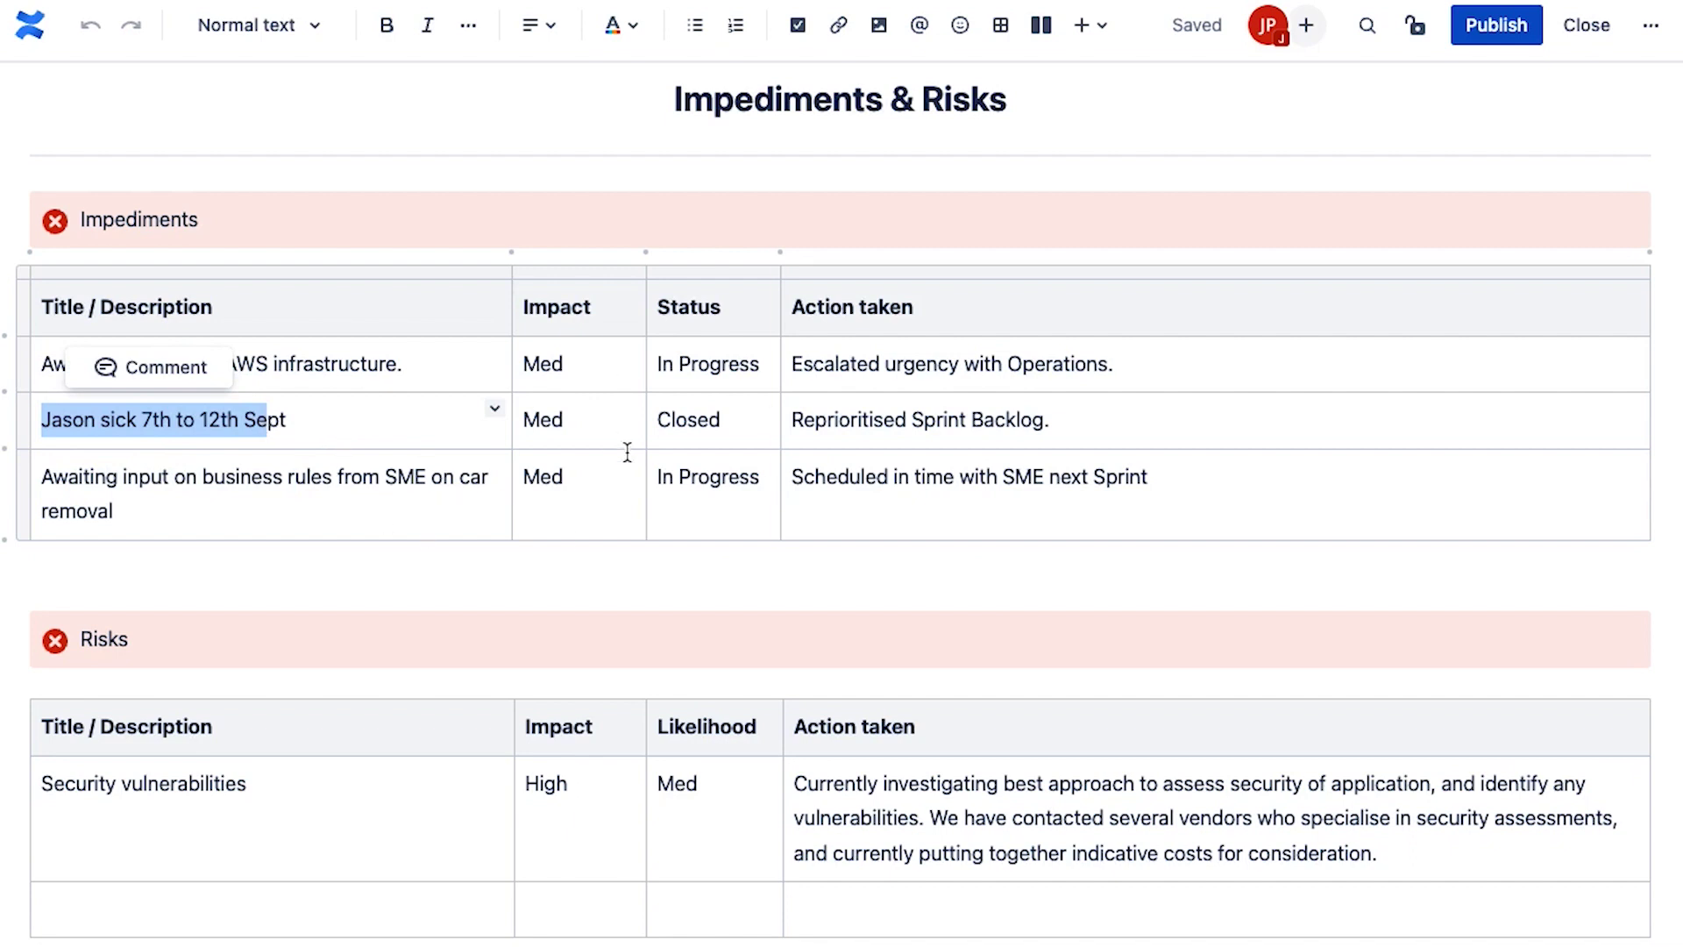
Review the Security vulnerabilities entry in the Risks table, selecting its title and its action taken text.
scroll(419, 489, "down", 1)
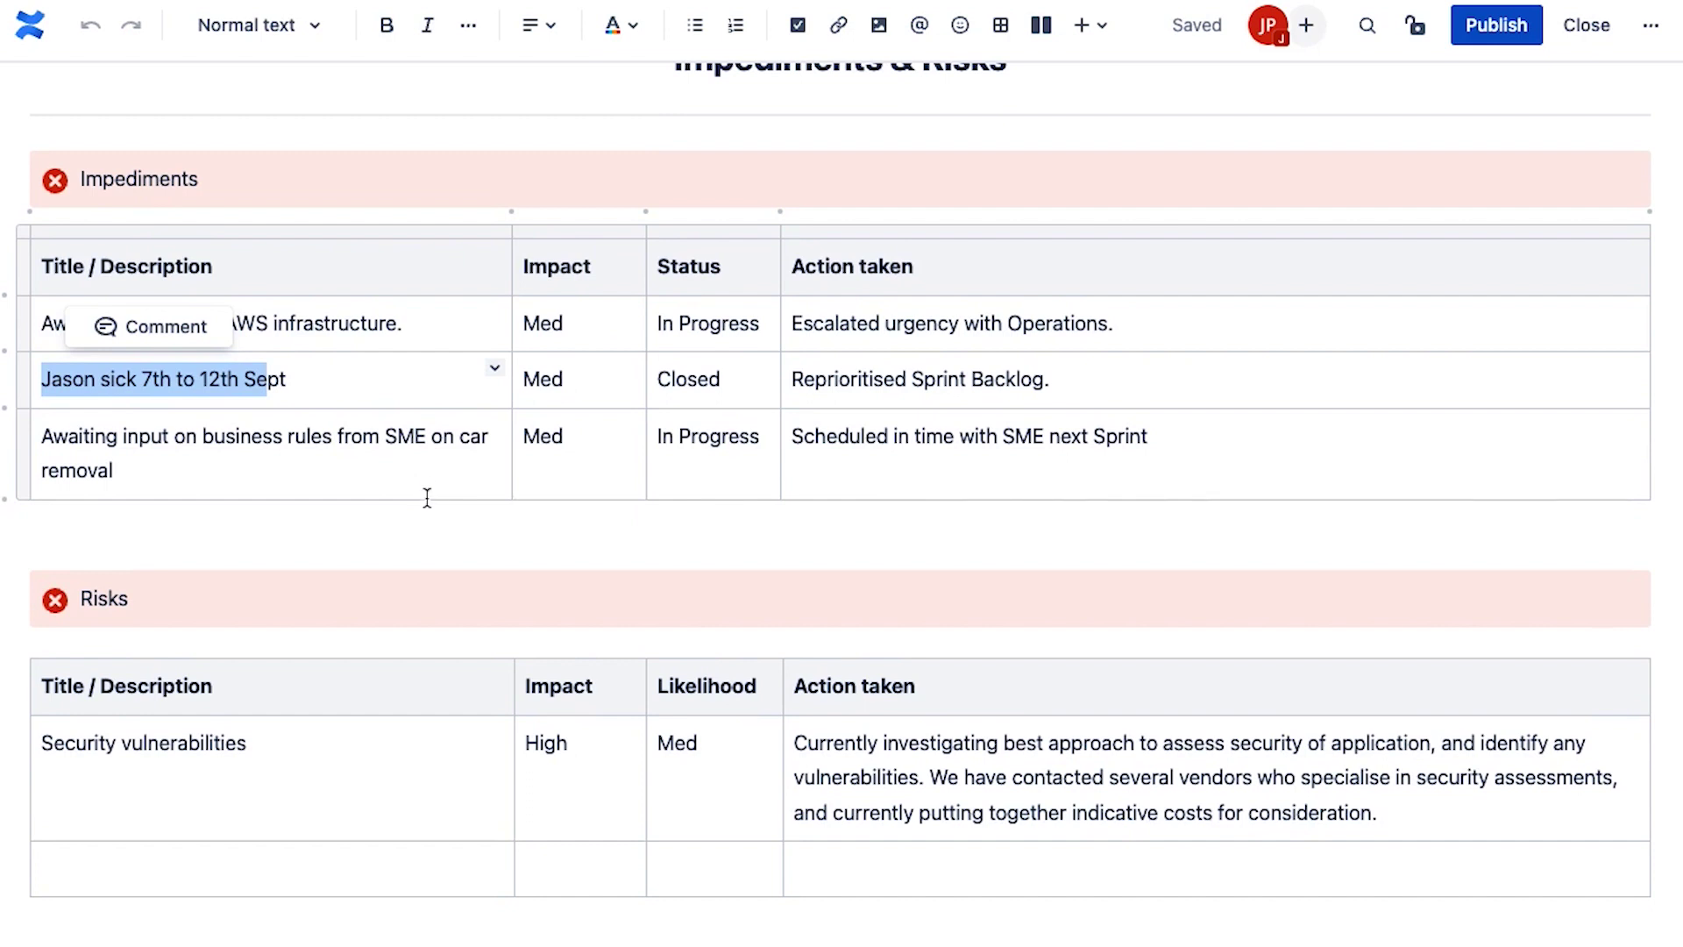
scroll(431, 498, "down", 5)
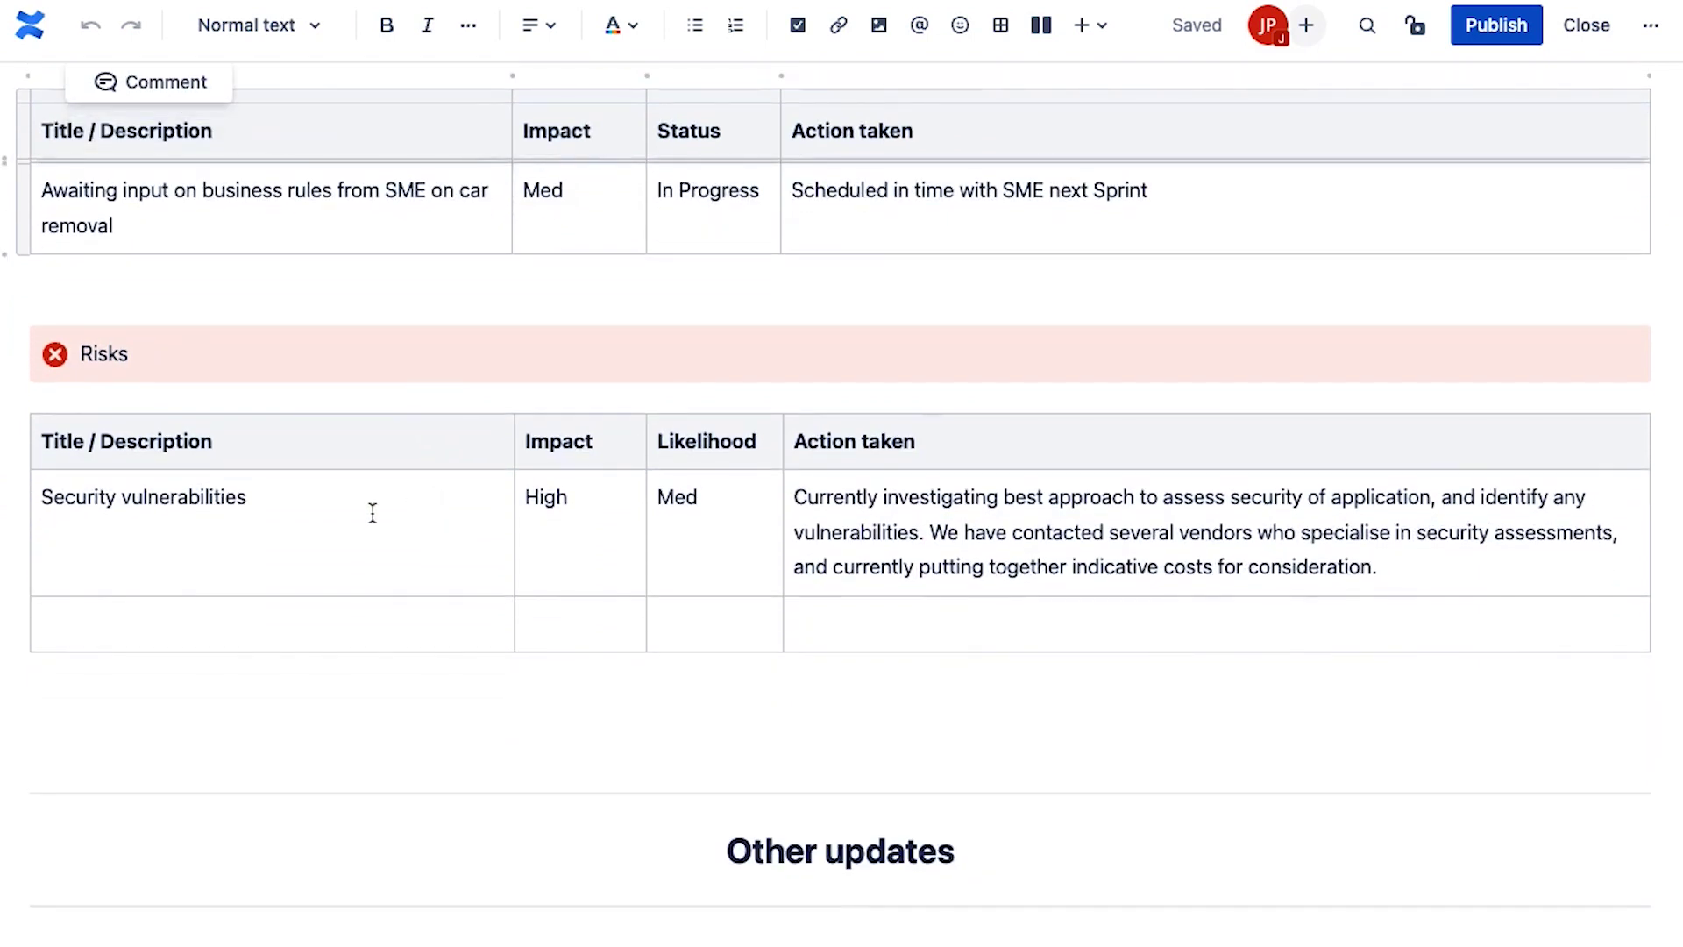
scroll(372, 511, "down", 2)
left_click_drag(54, 431, 206, 432)
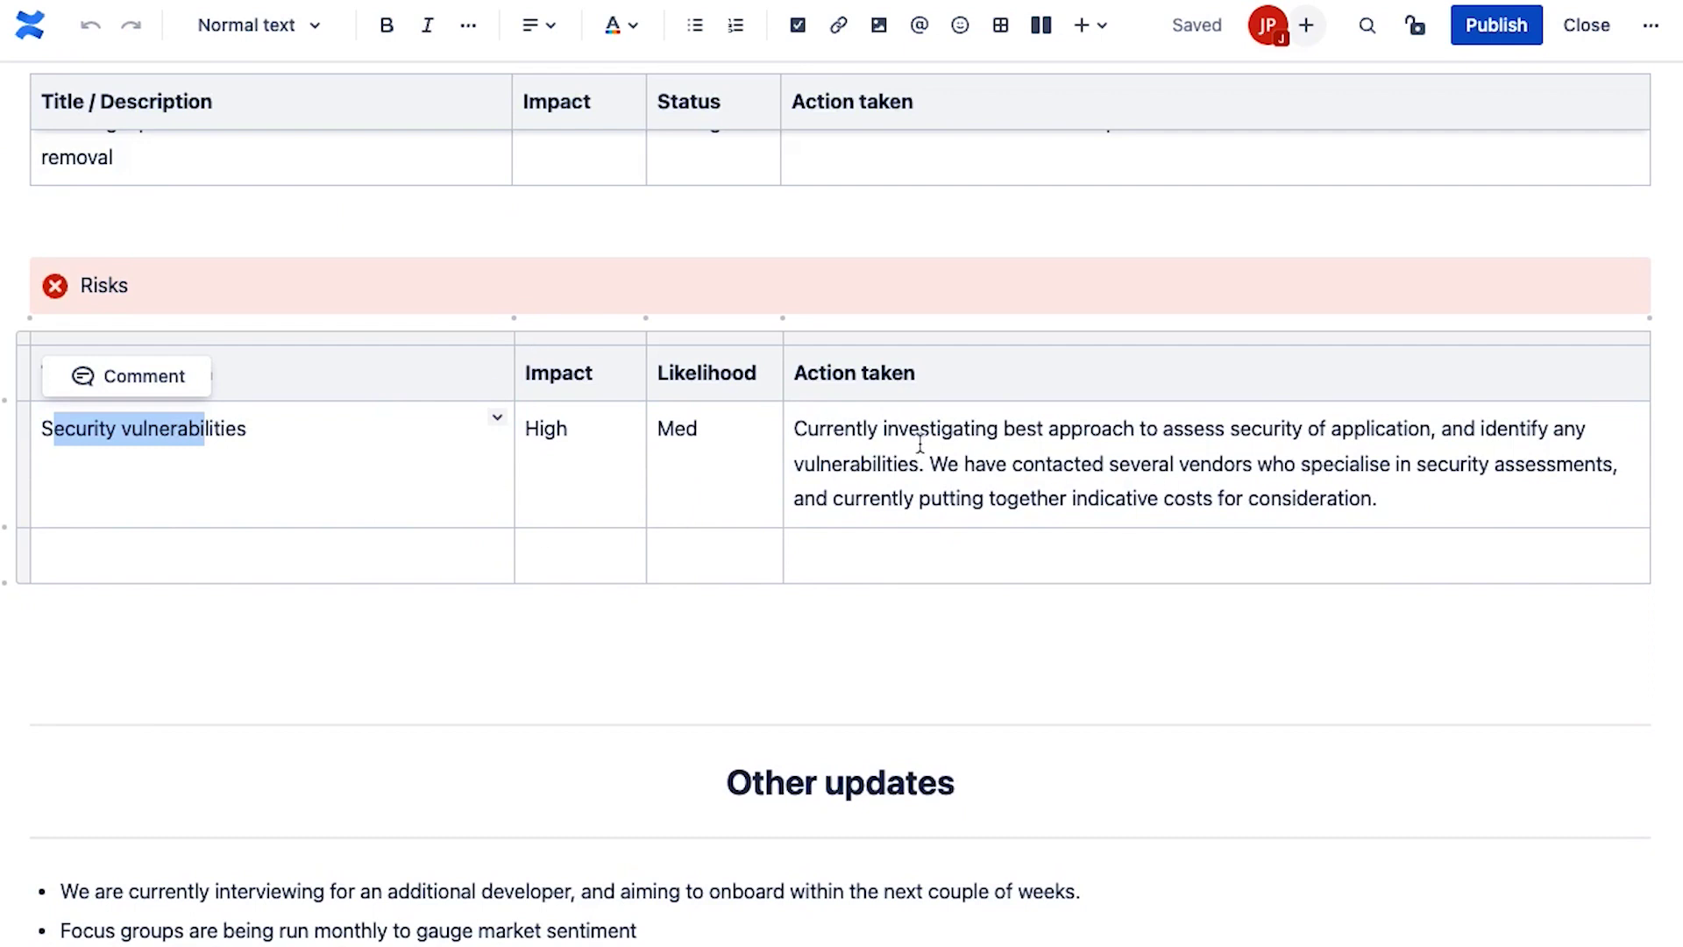
left_click_drag(818, 432, 1319, 480)
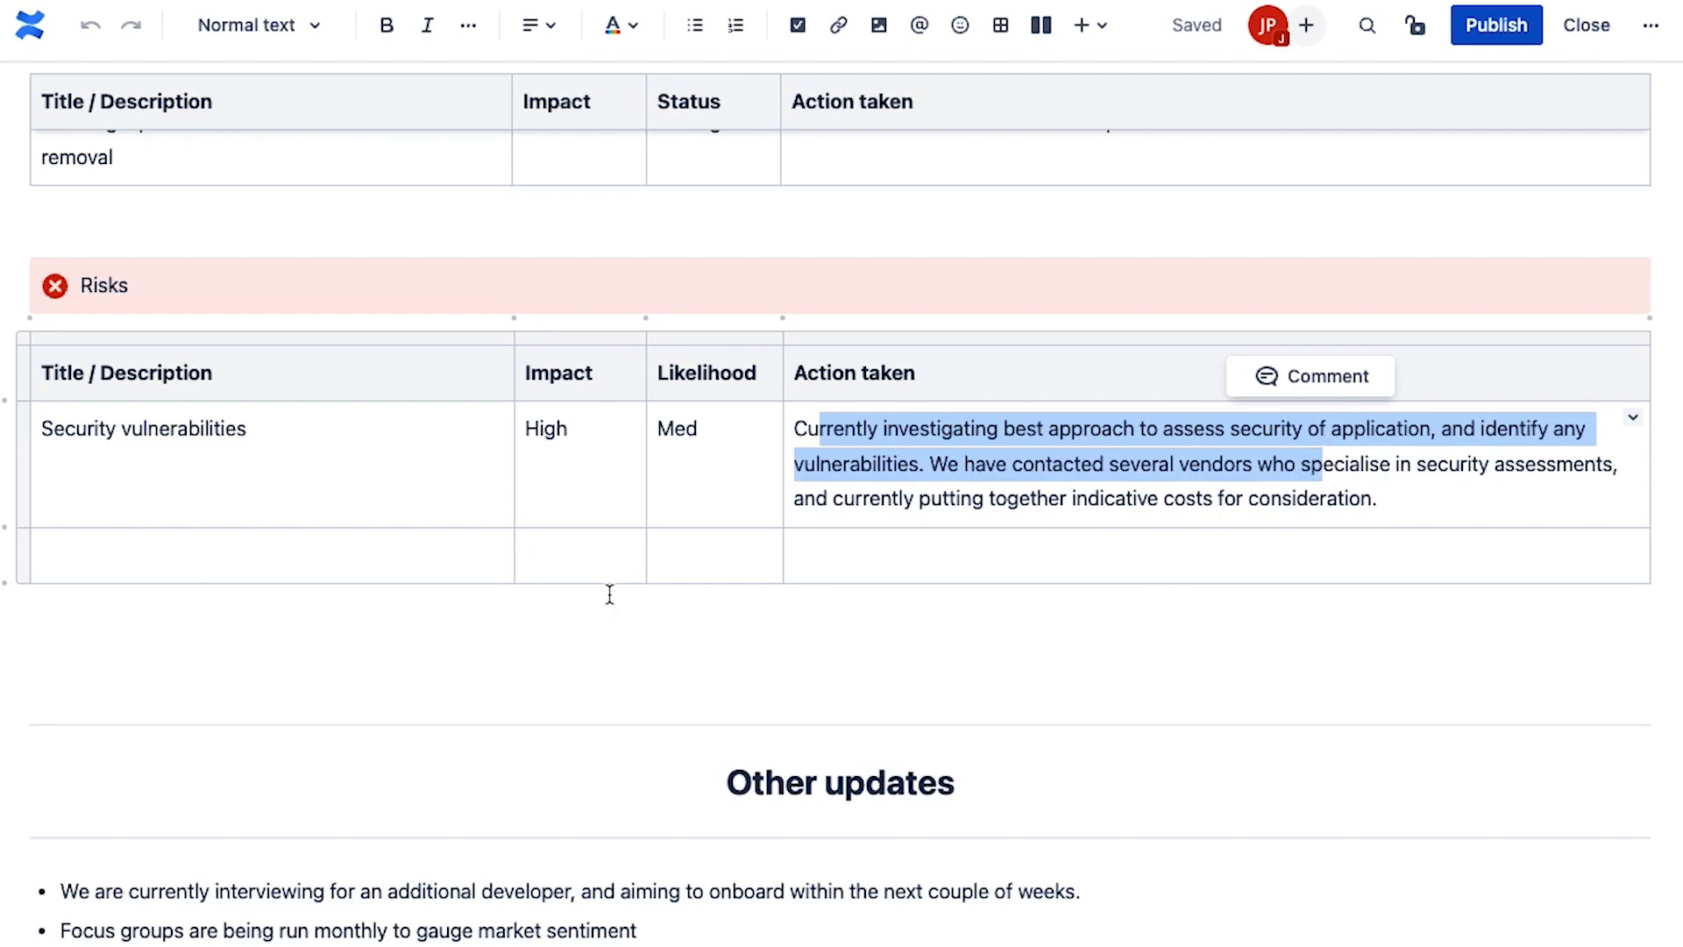
Read the release forecast and other notes under Other updates, and the next Sprint's focus under What's next.
scroll(609, 594, "down", 4)
scroll(609, 593, "down", 3)
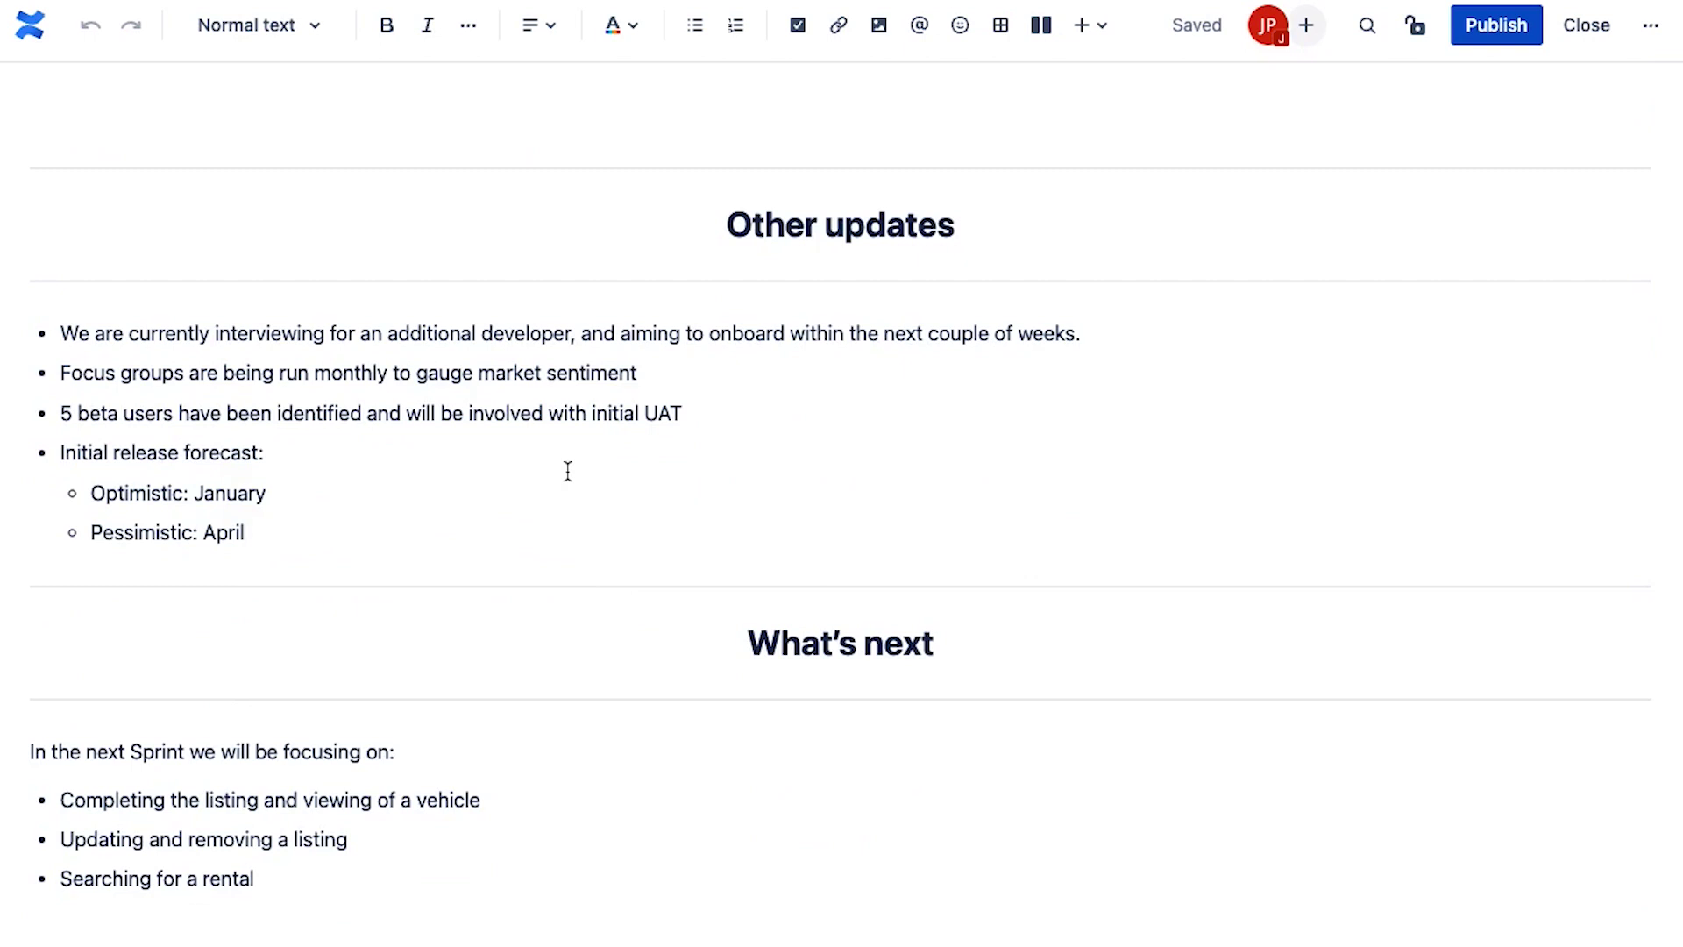
scroll(570, 473, "down", 1)
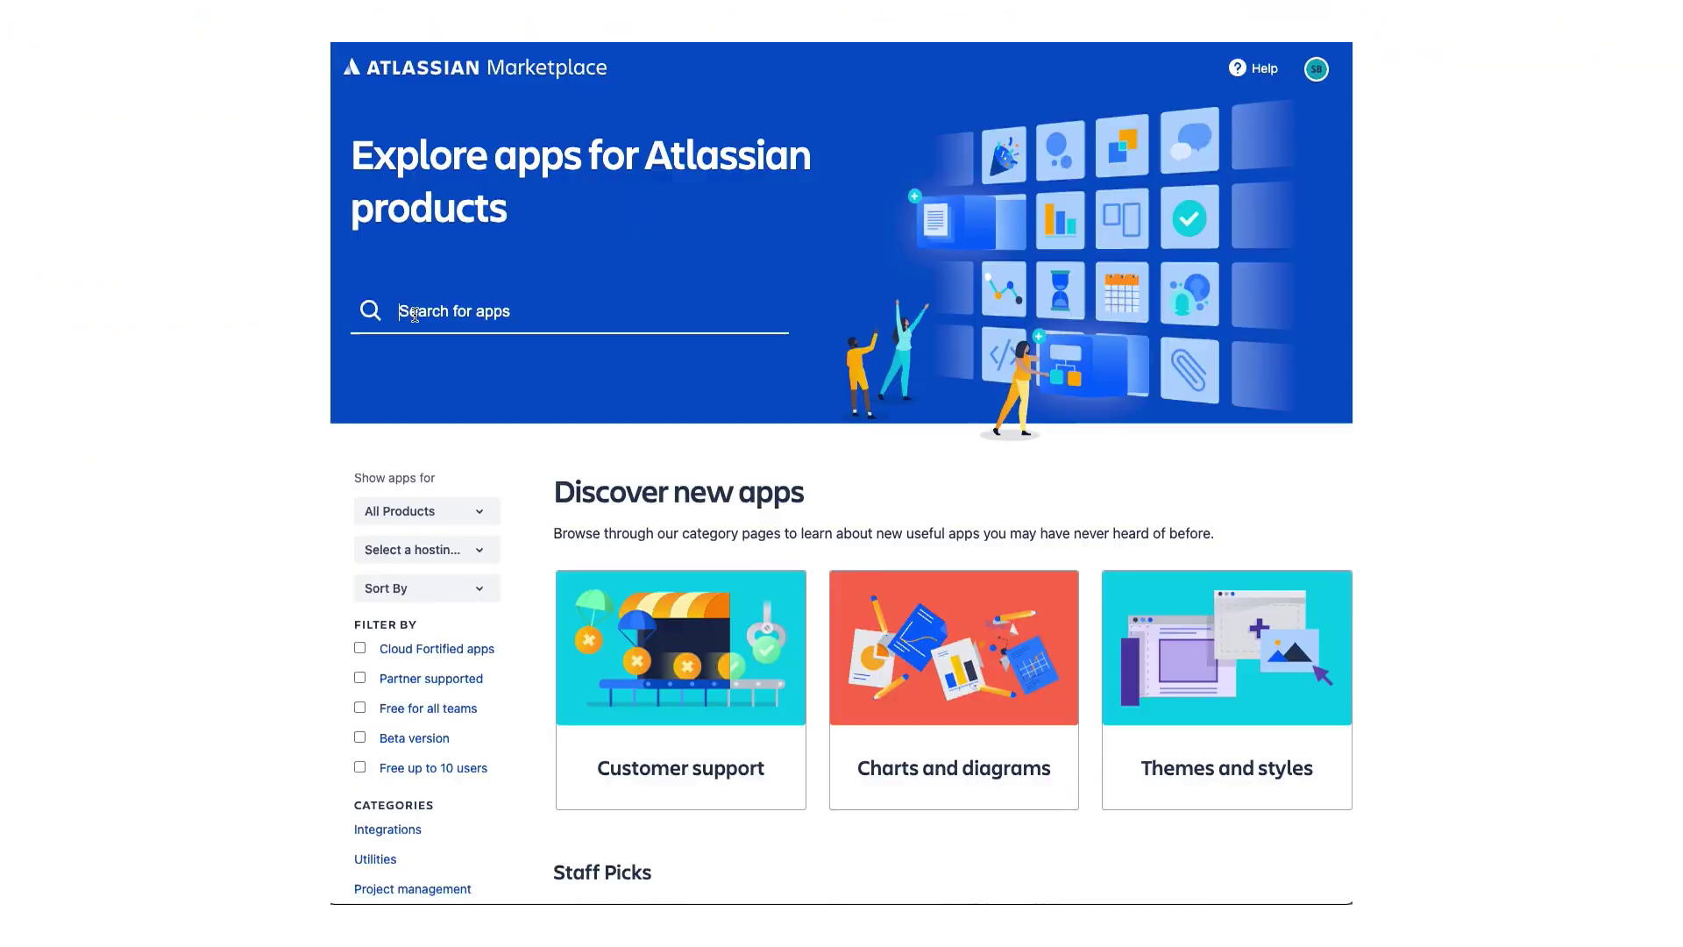
Search the Atlassian Marketplace for "Sprint Report for Stakeholders" and open the matching app by AxisAgile Apps.
type("Sprint Report for Stakeholders")
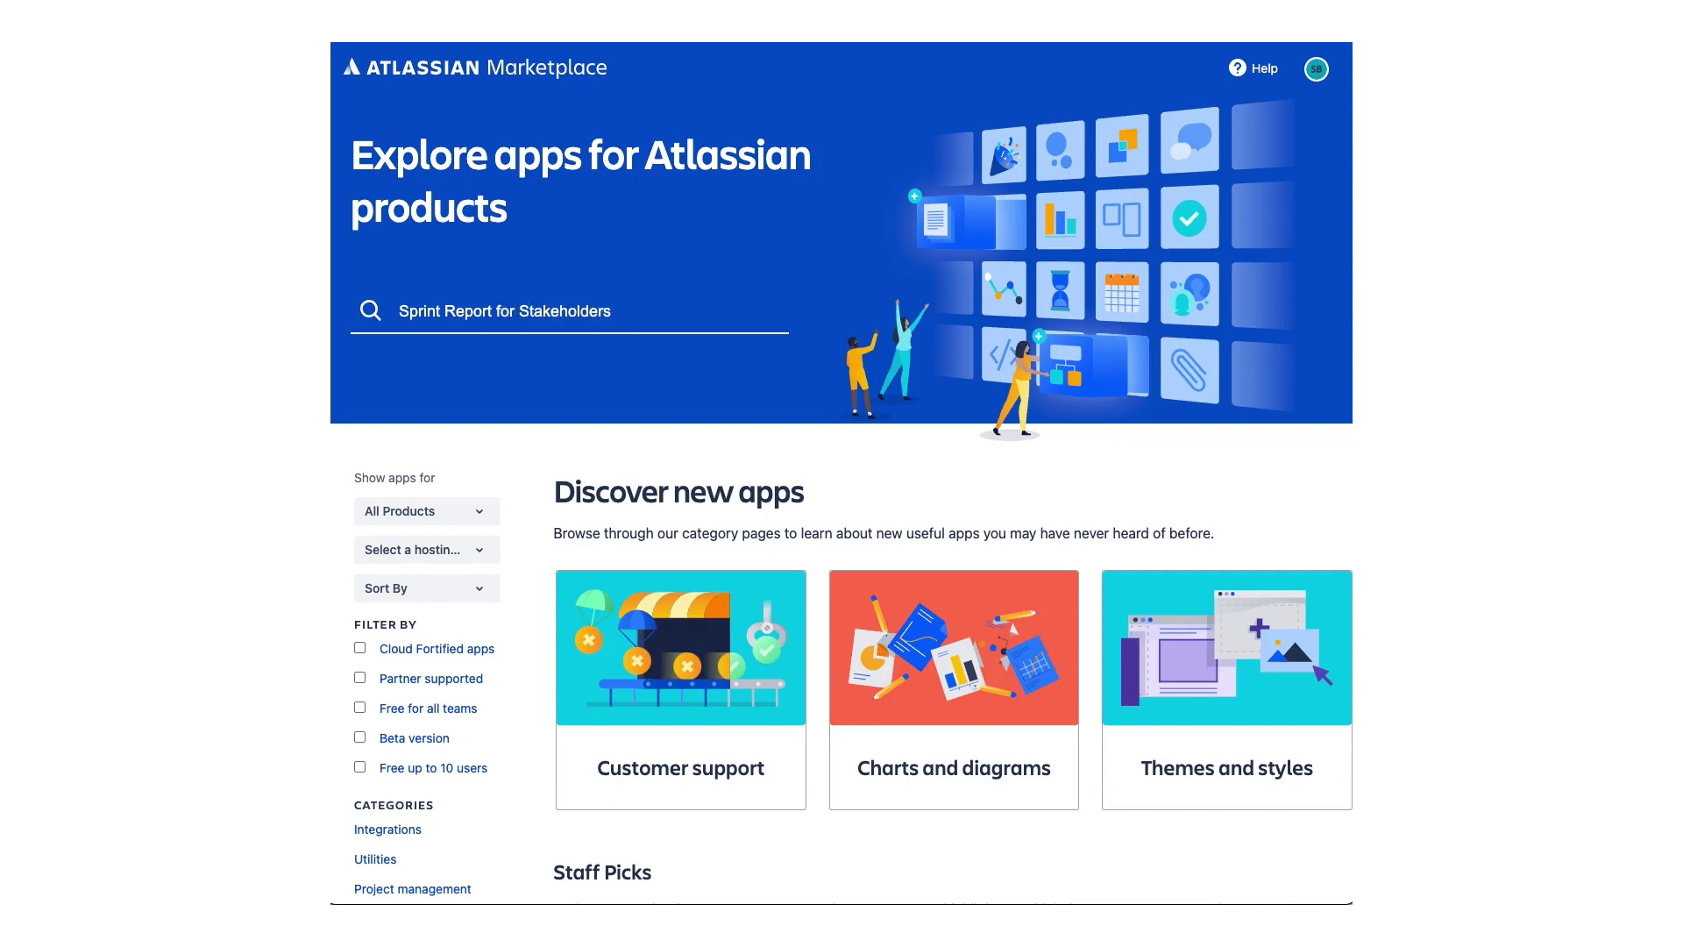
key("Return")
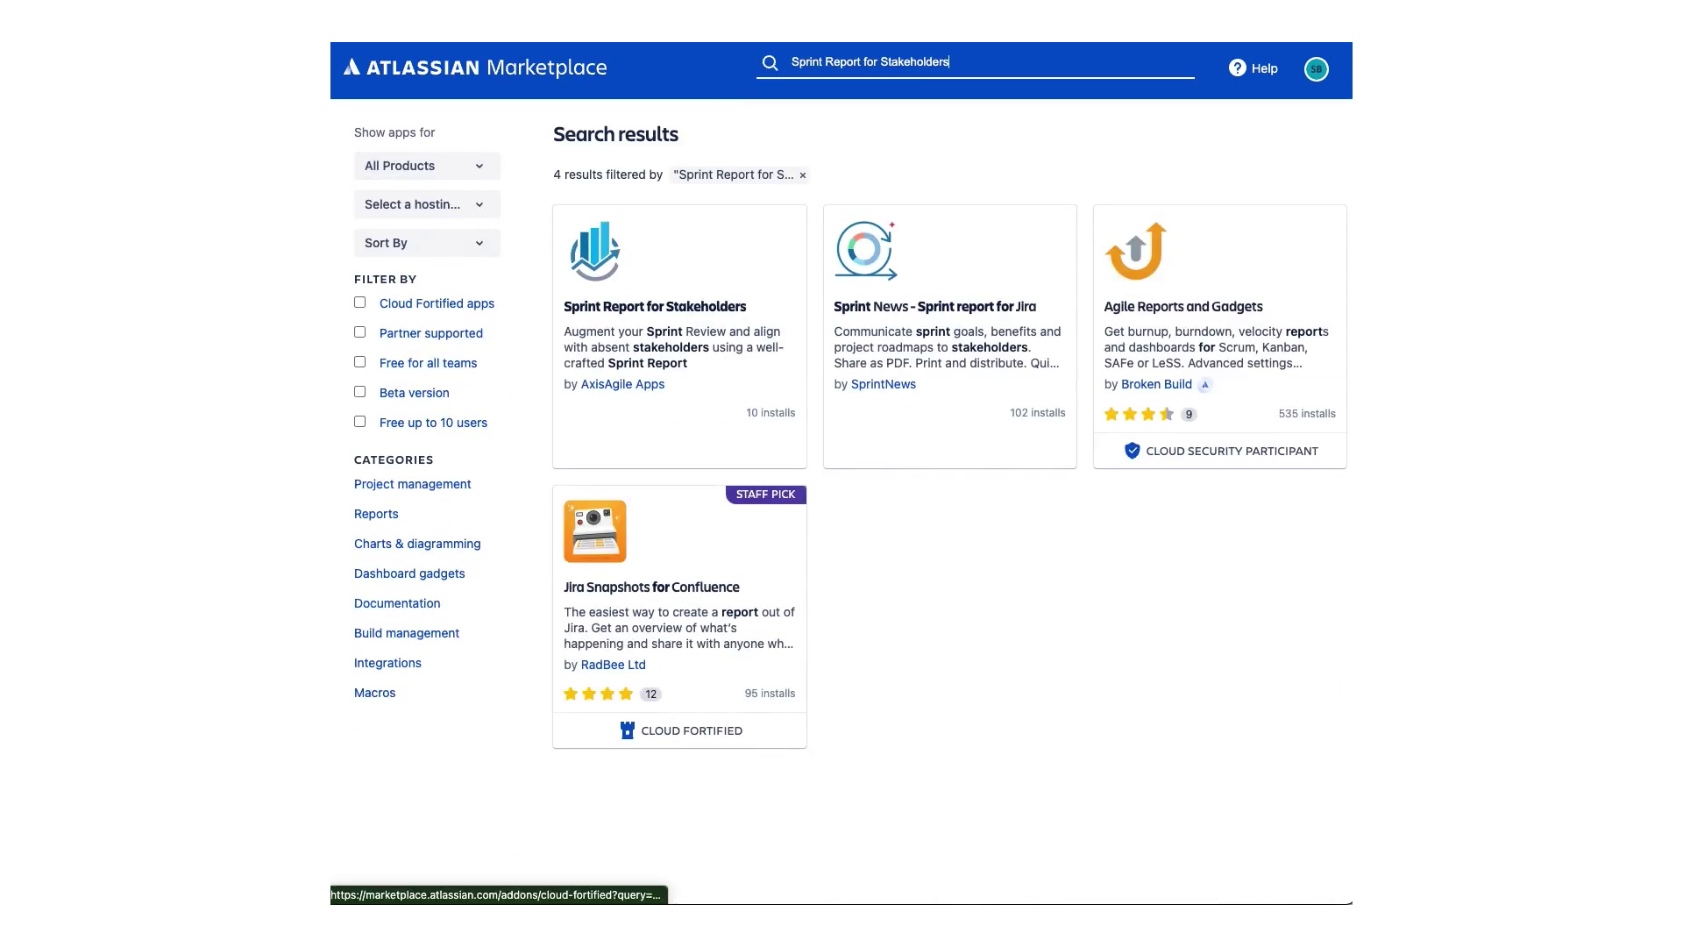
left_click(671, 311)
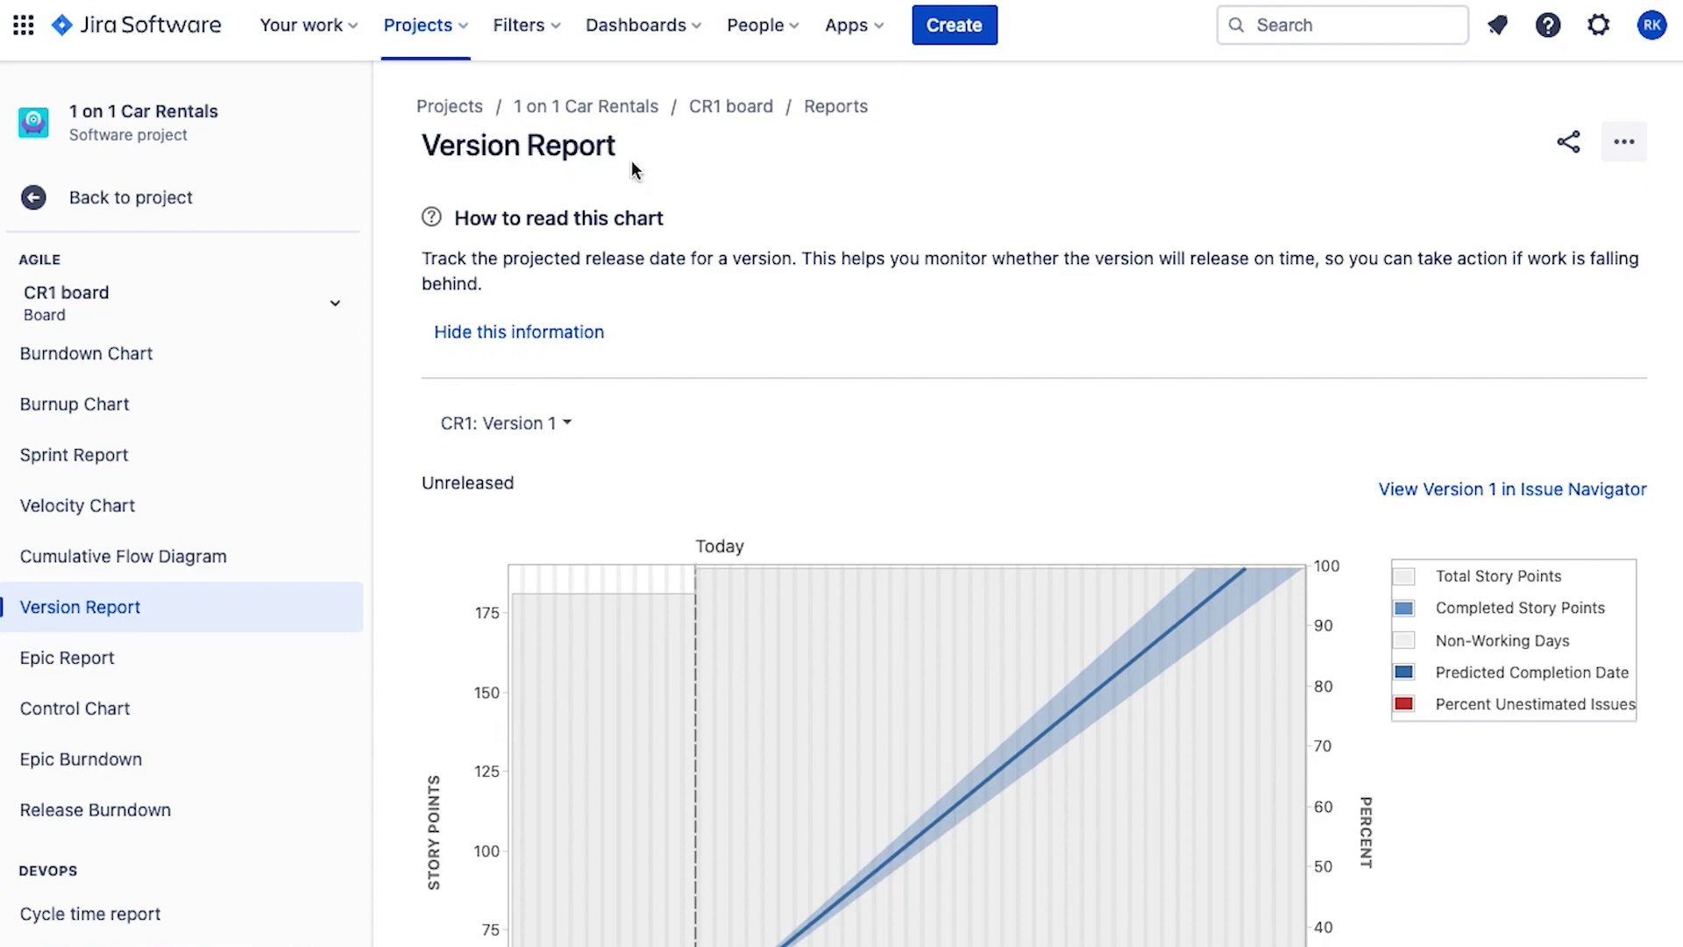
Examine the Version 1 chart in Jira's Version Report, highlighting its predicted, optimistic and pessimistic completion date labels.
scroll(810, 361, "down", 5)
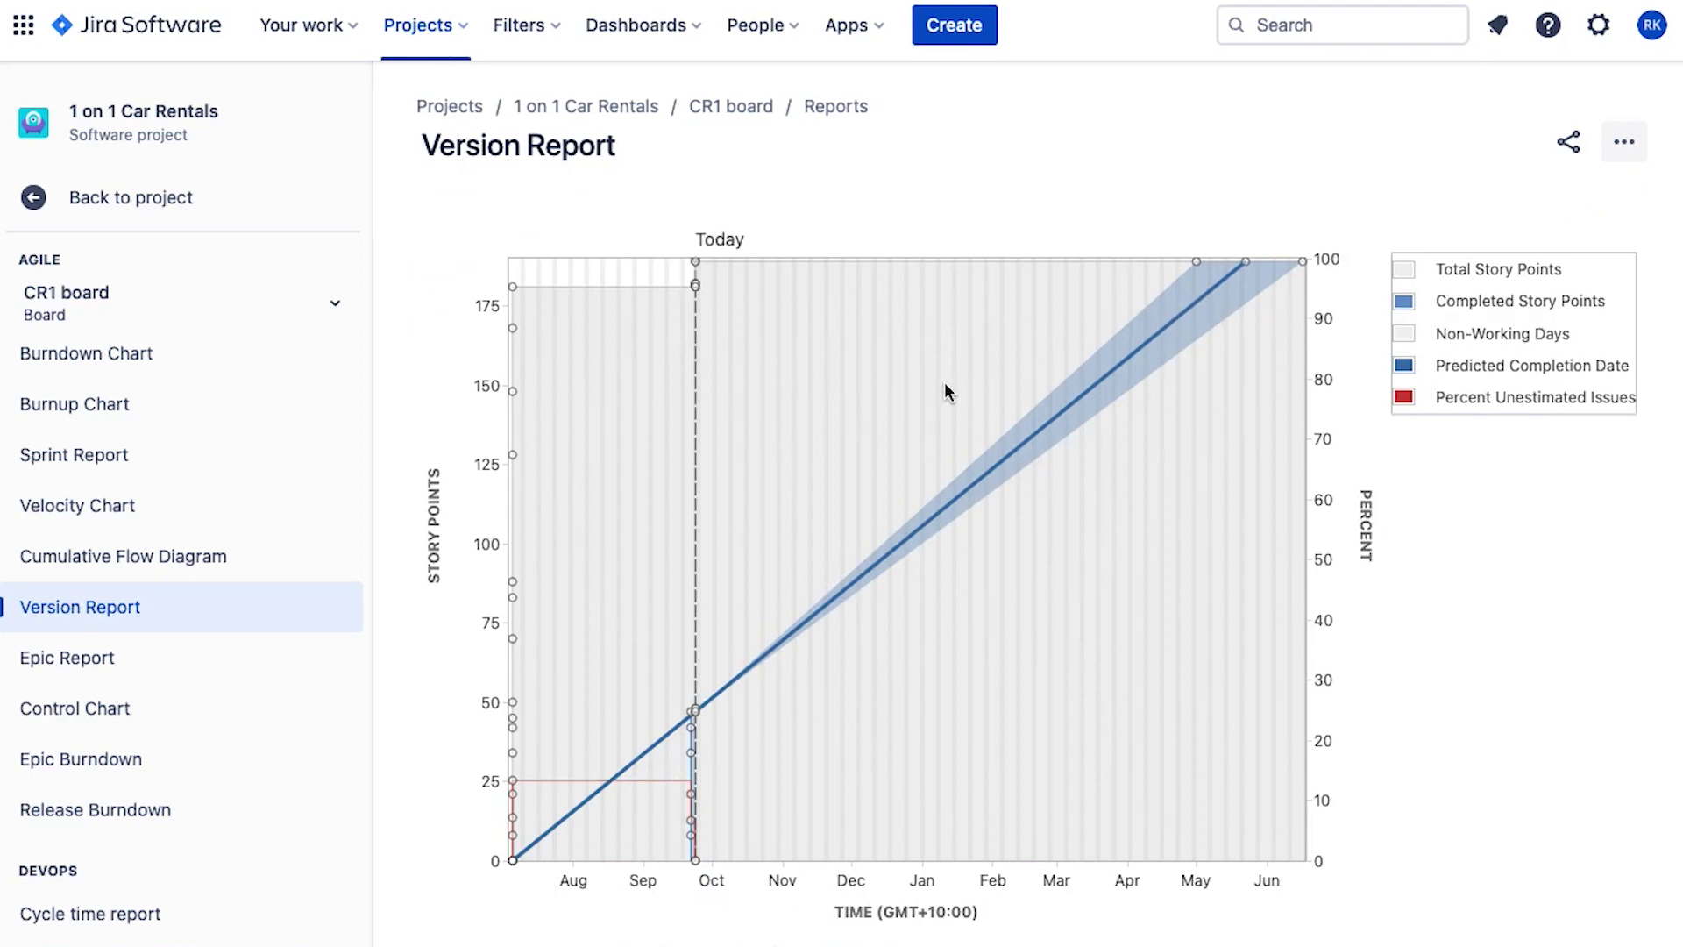
scroll(933, 385, "down", 2)
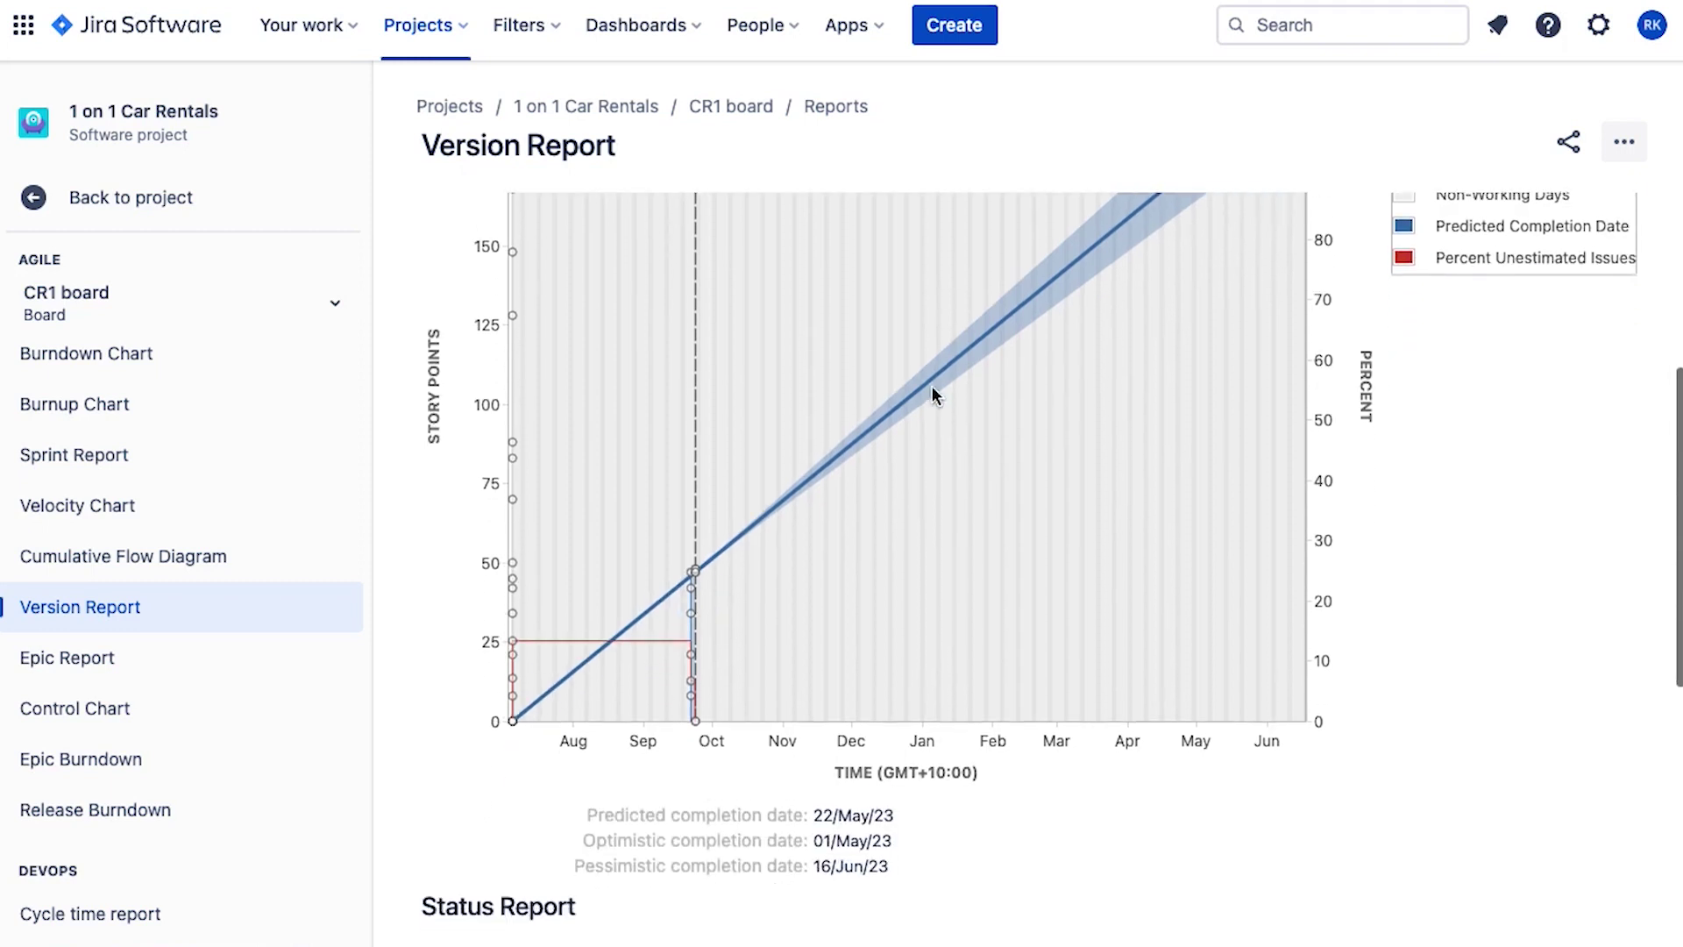
left_click_drag(605, 816, 807, 817)
left_click_drag(596, 841, 766, 842)
left_click_drag(618, 866, 763, 866)
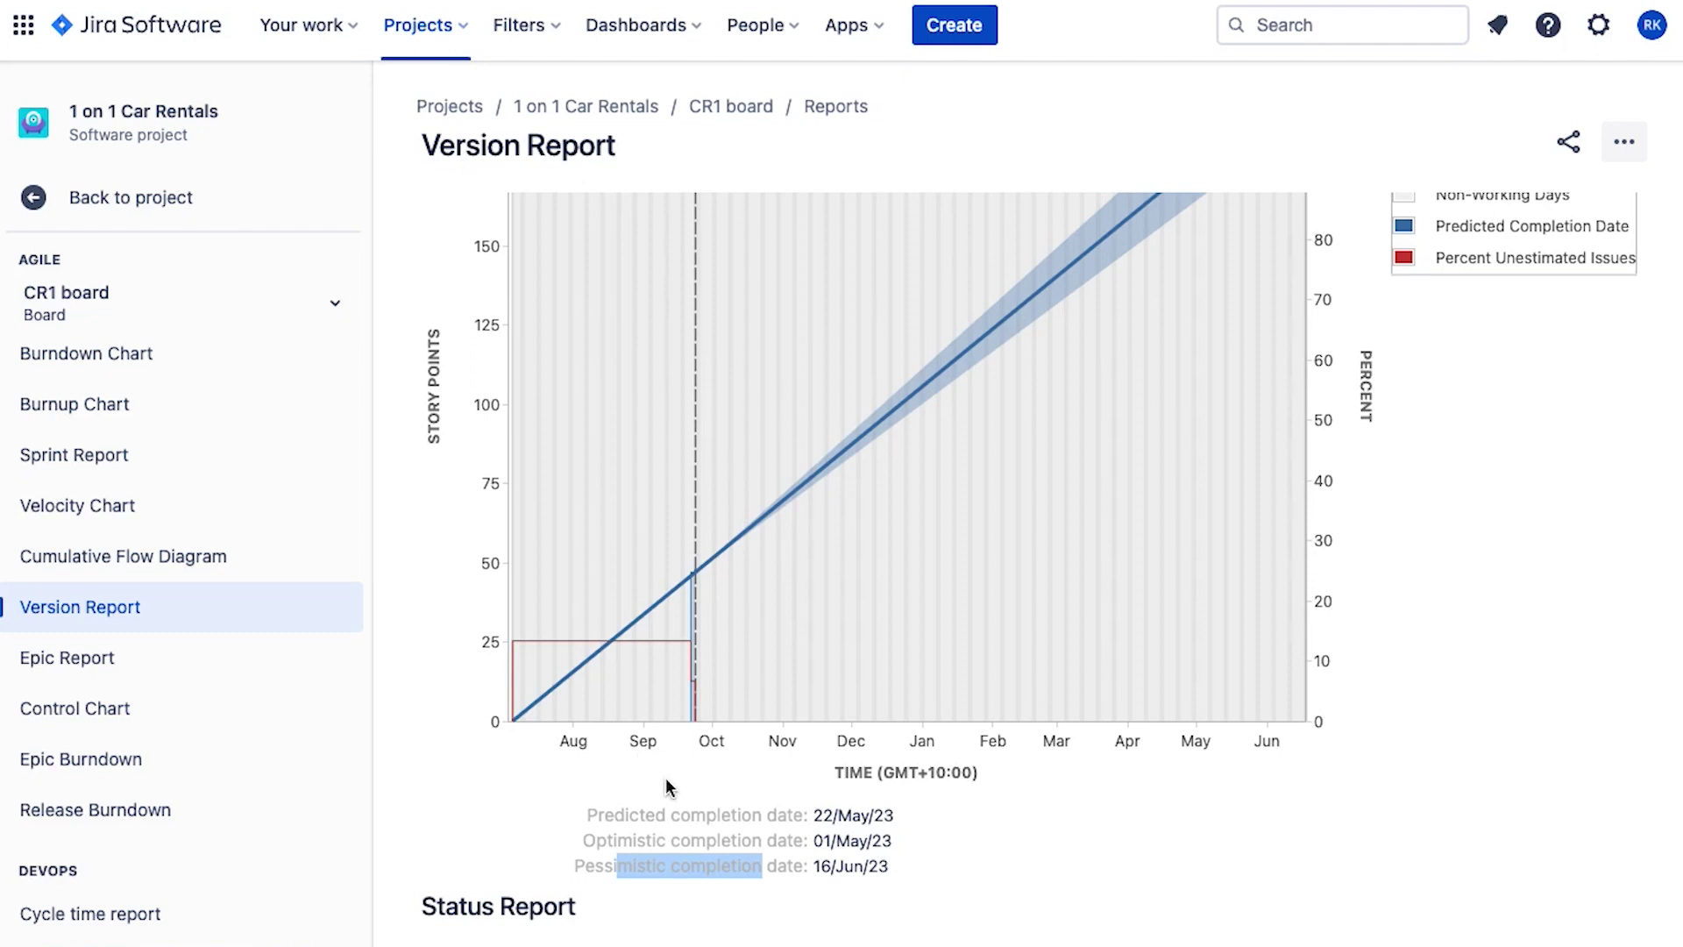
scroll(781, 714, "up", 1)
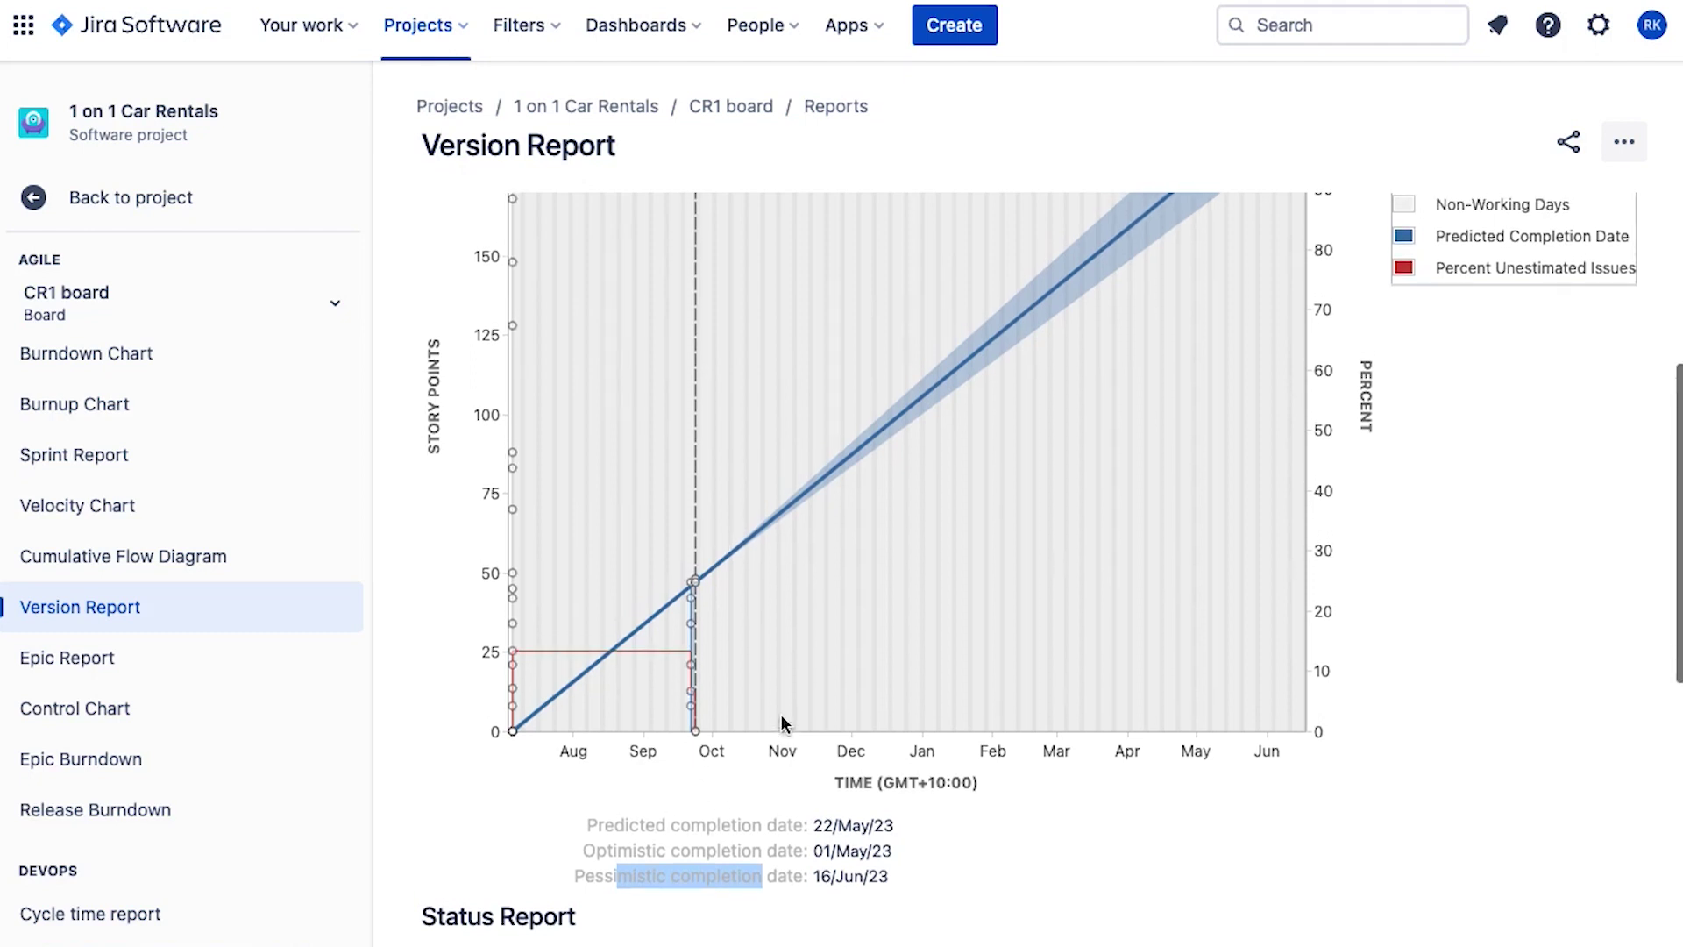
scroll(781, 717, "up", 2)
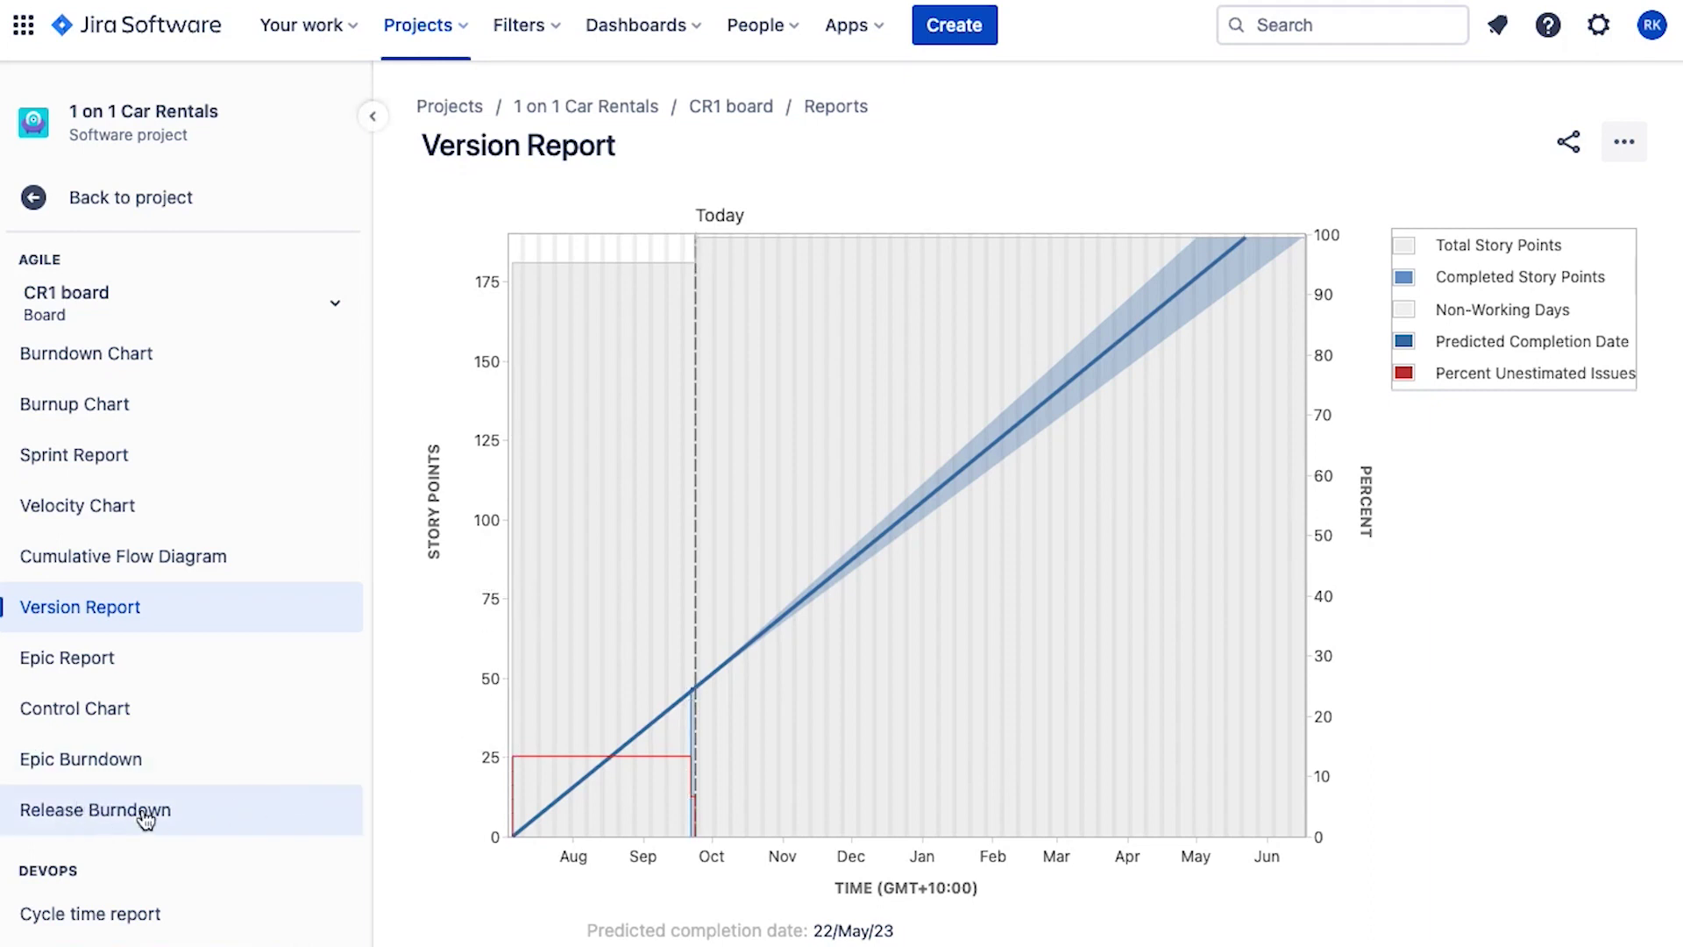
Open the Release Burndown report for the CR1 board and display the chart for CR1: Version 1.
left_click(99, 813)
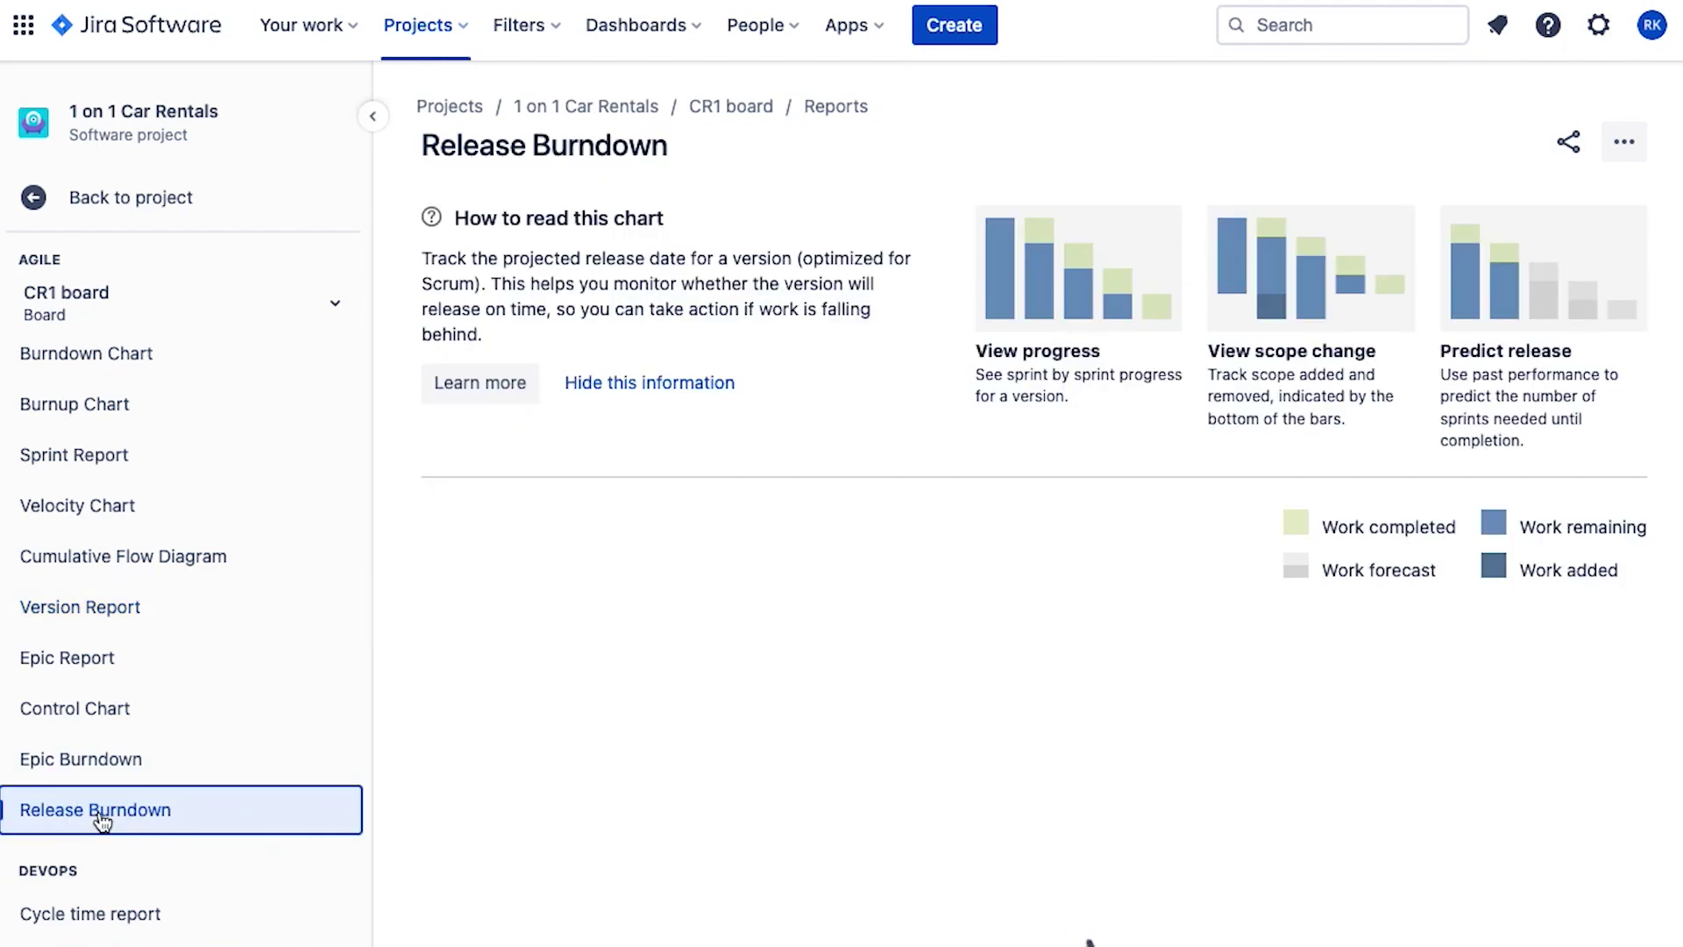
left_click(533, 531)
left_click(545, 575)
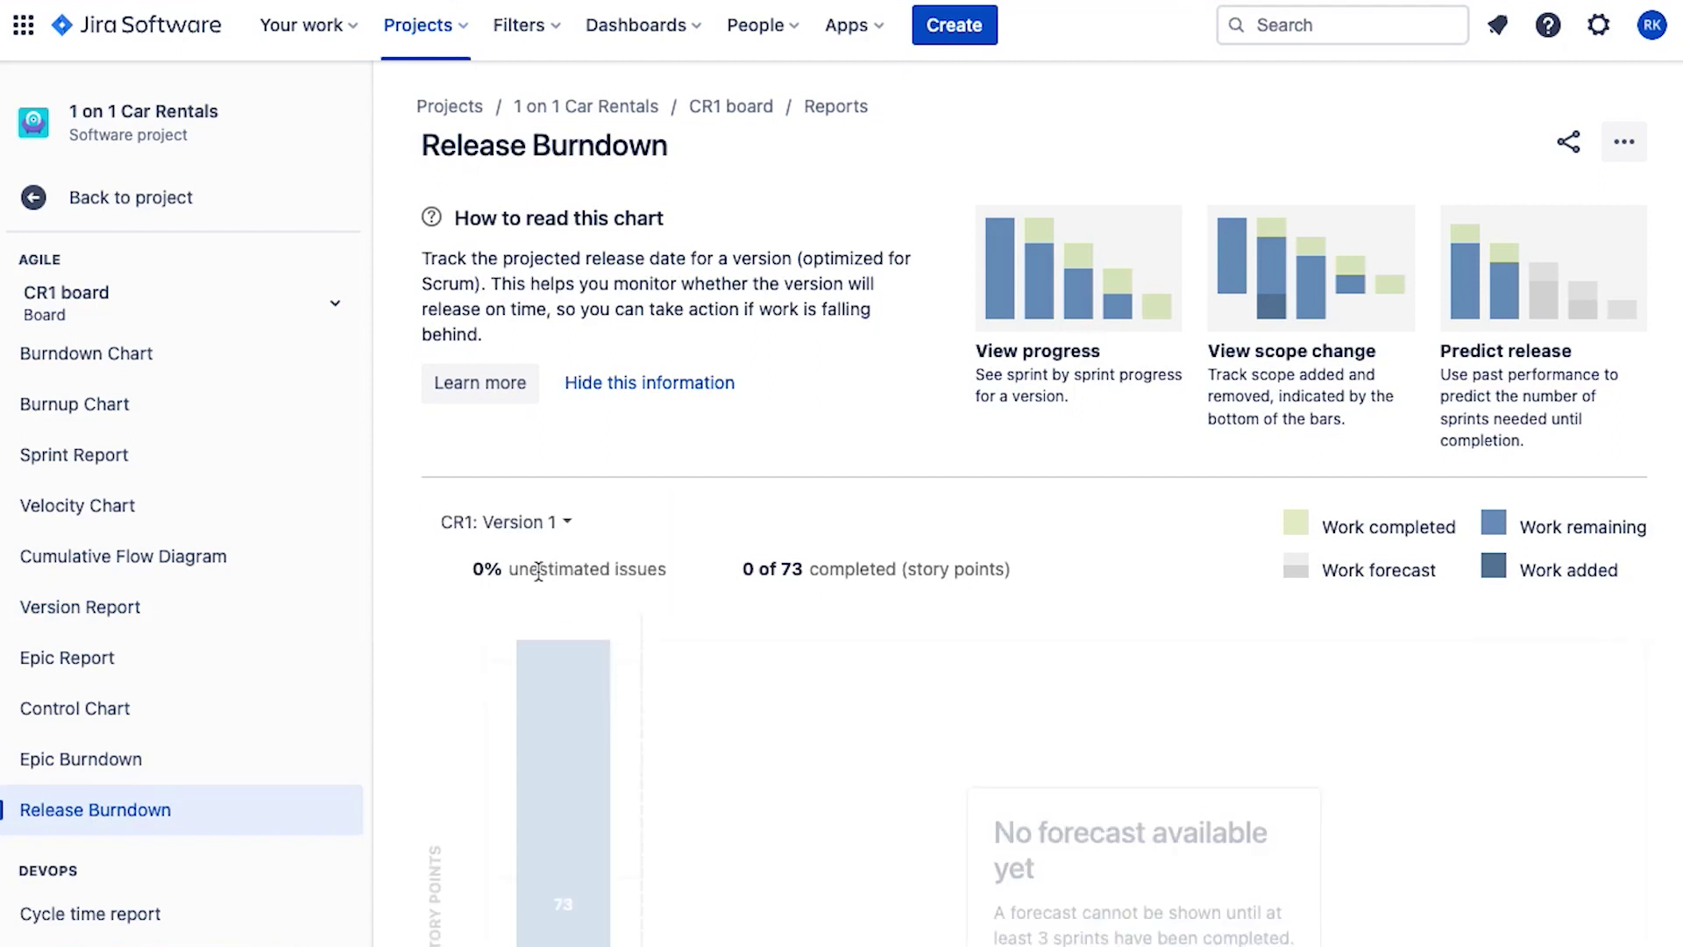
scroll(718, 491, "down", 2)
scroll(717, 499, "down", 3)
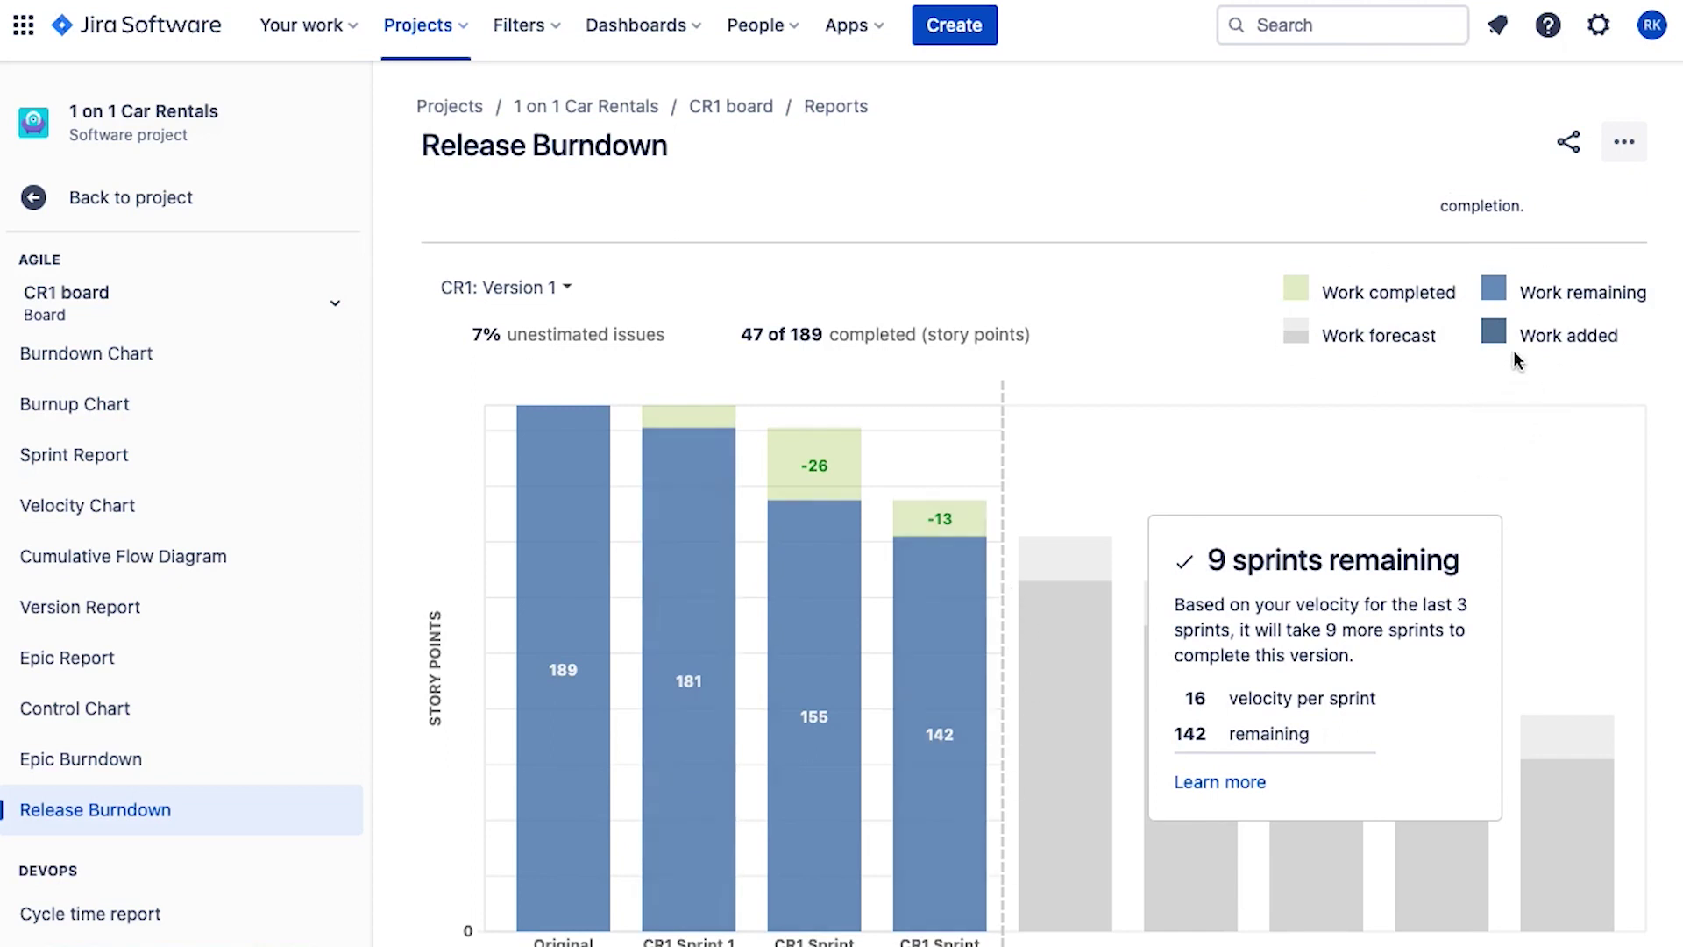
Examine the Release Burndown forecast, highlighting the Work remaining legend label, the sprints remaining heading, and the velocity per sprint and remaining work lines.
left_click_drag(1534, 293, 1598, 293)
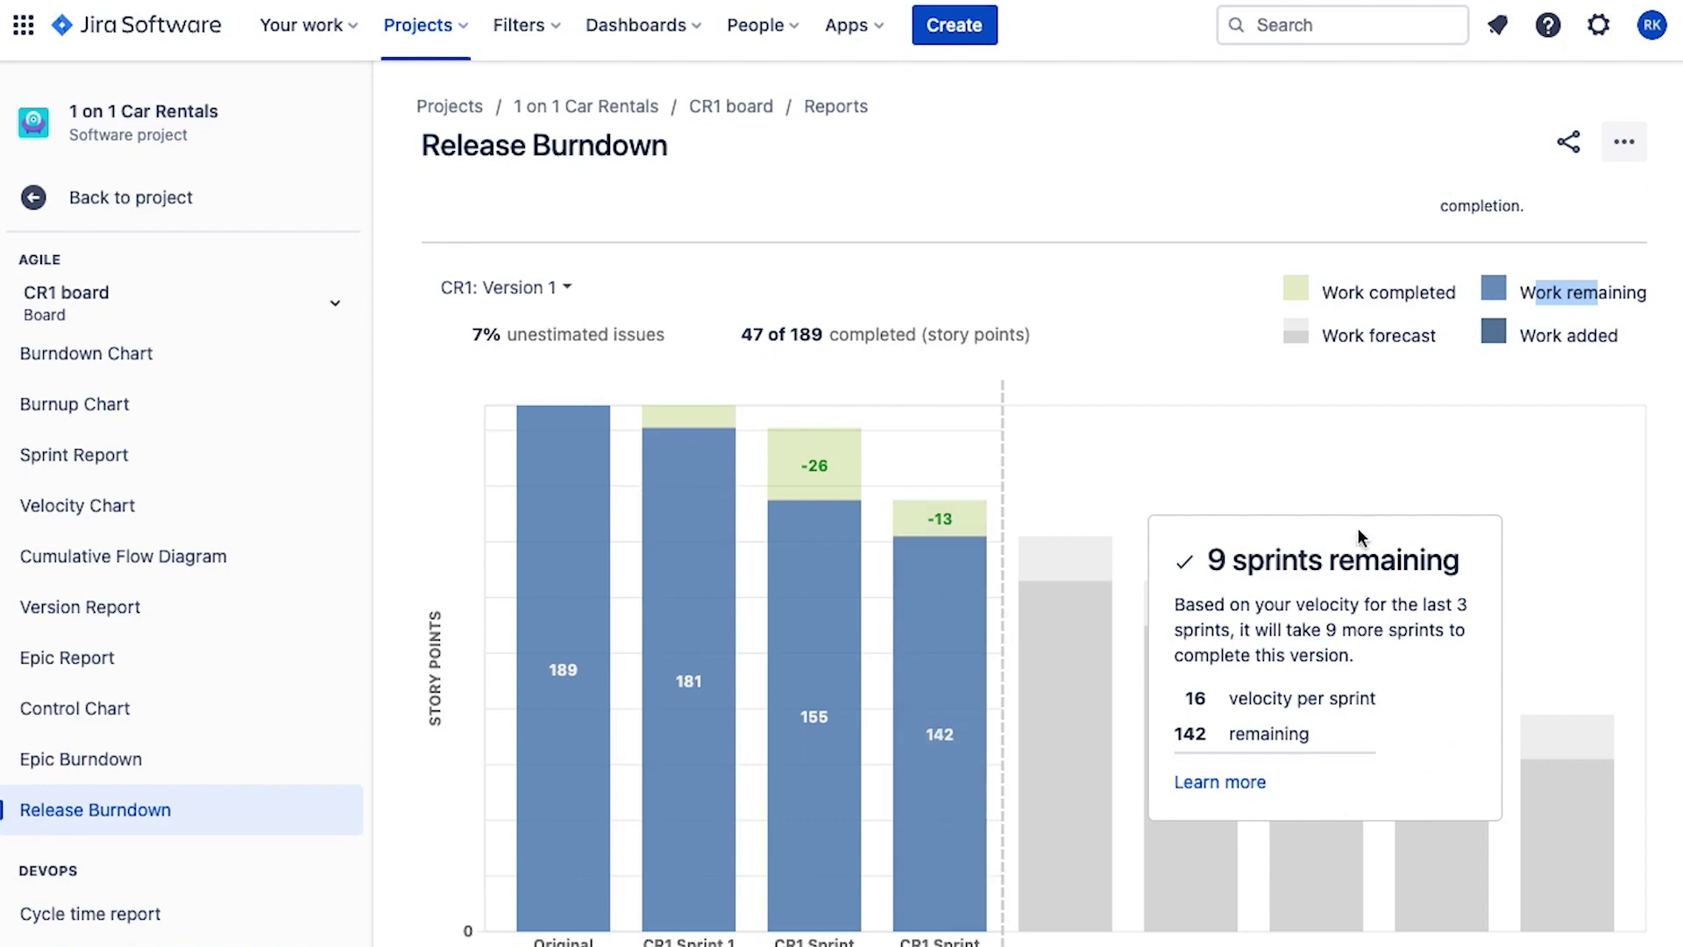
left_click(1227, 559)
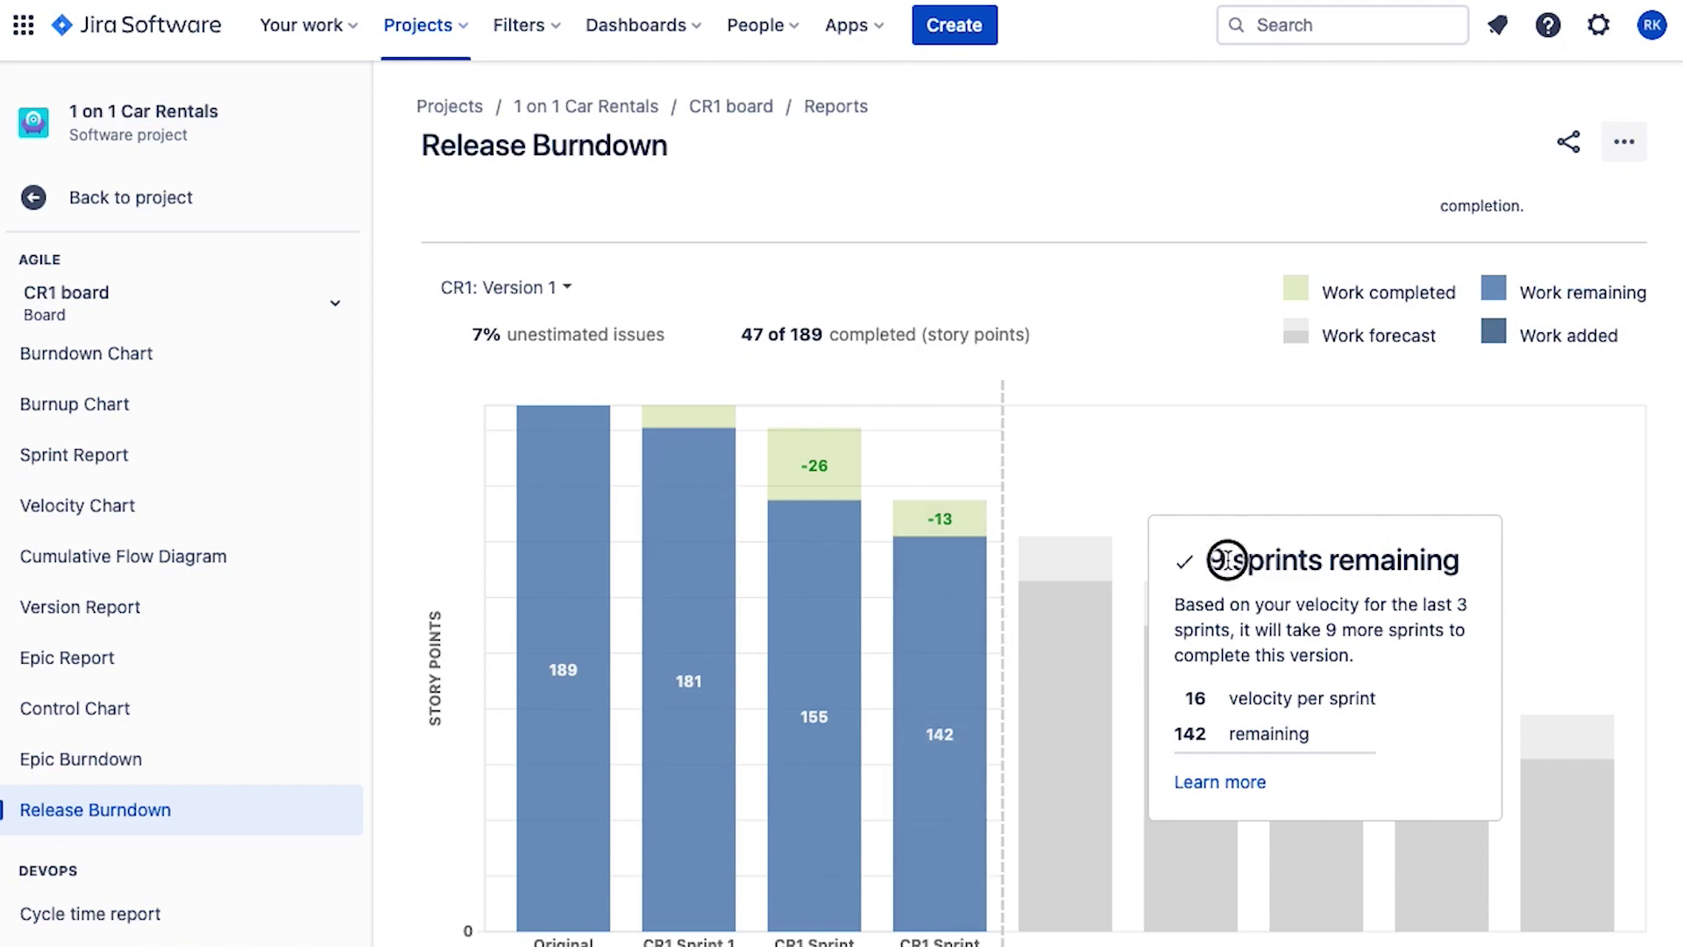
left_click_drag(1228, 559, 1403, 561)
left_click_drag(1231, 700, 1357, 719)
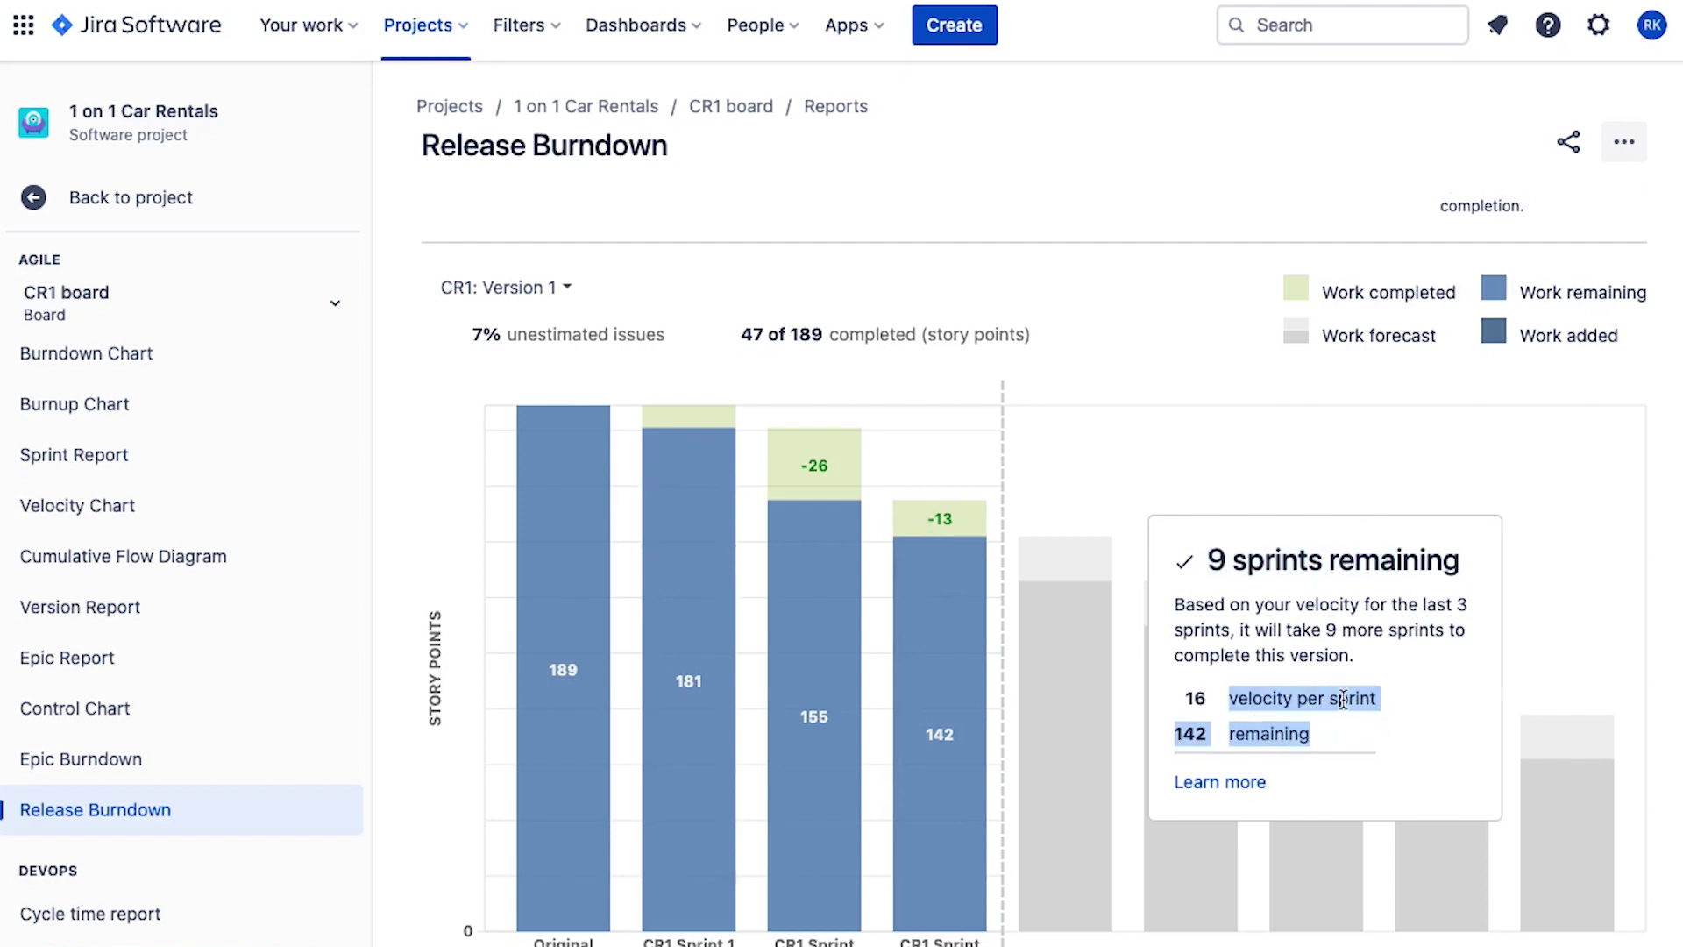